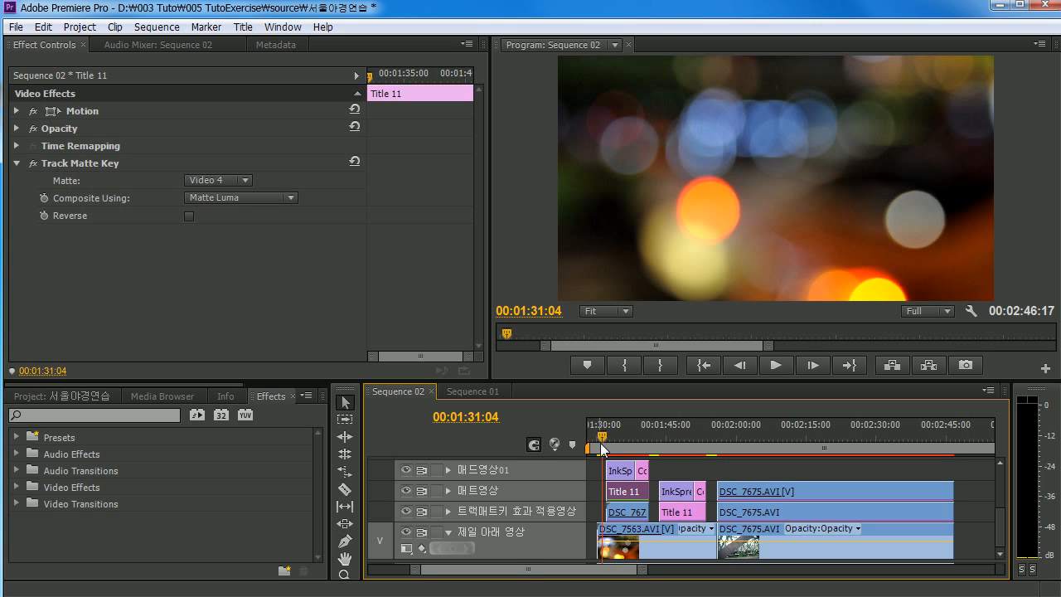
Step: Preview the first title example in Sequence 02, from just before the title up to 00:01:35:00
key(space)
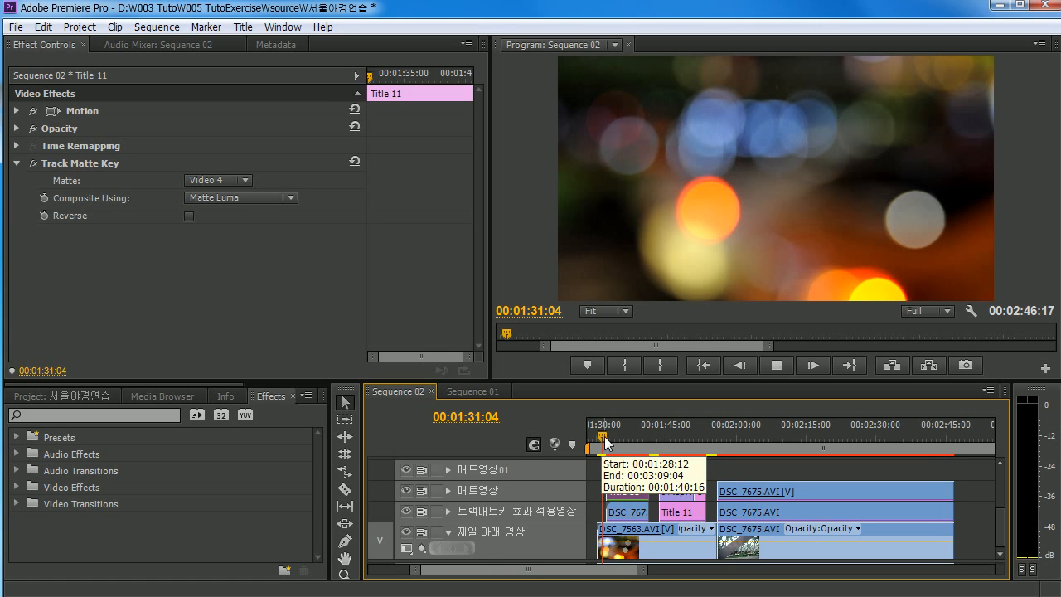
scroll(604, 438, up, 3)
drag(785, 423, 1025, 472)
drag(675, 435, 639, 502)
key(space)
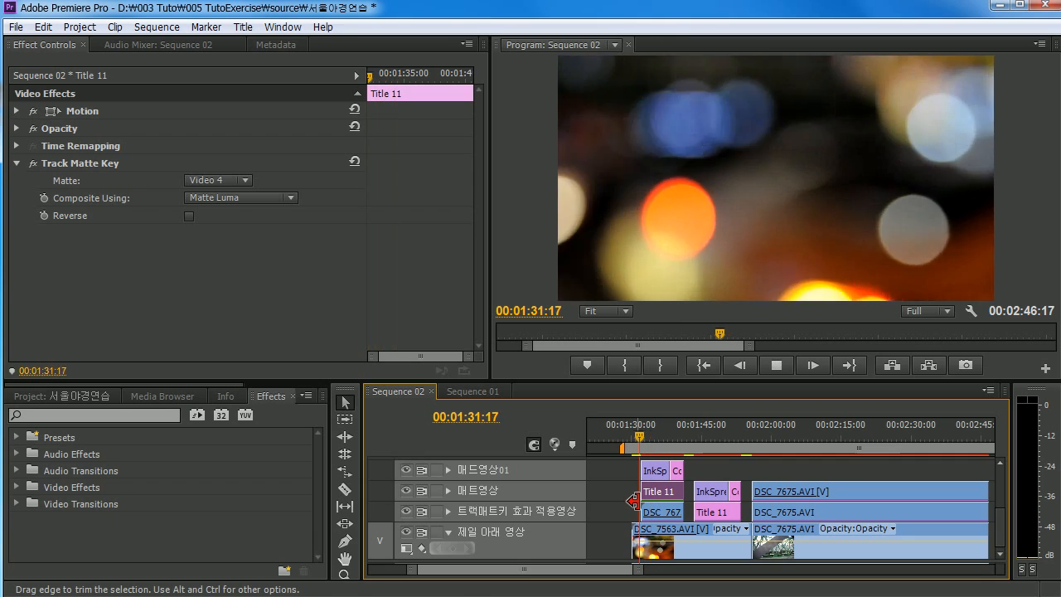
key(space)
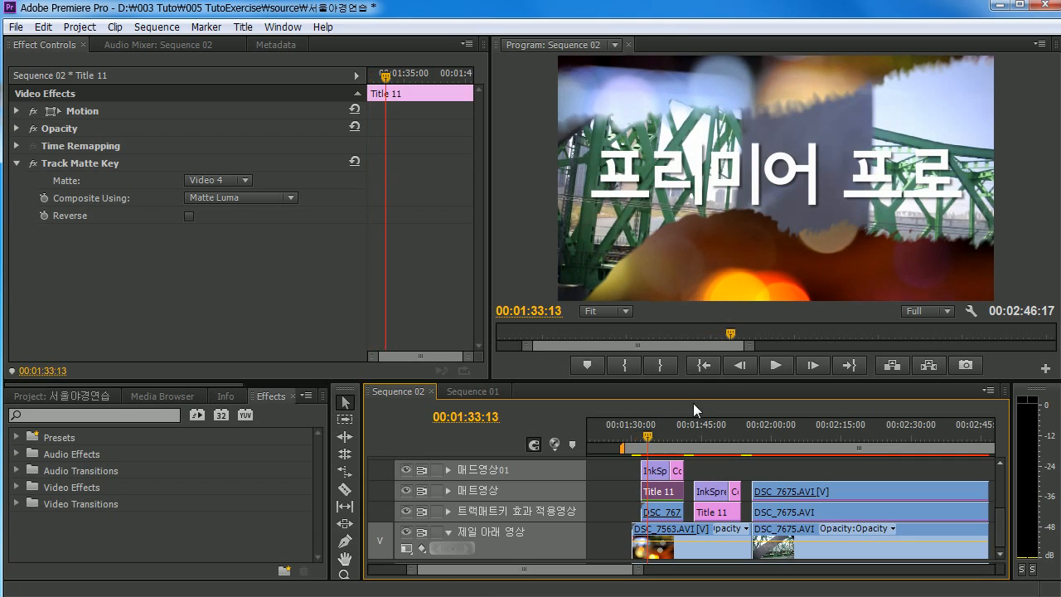
click(656, 434)
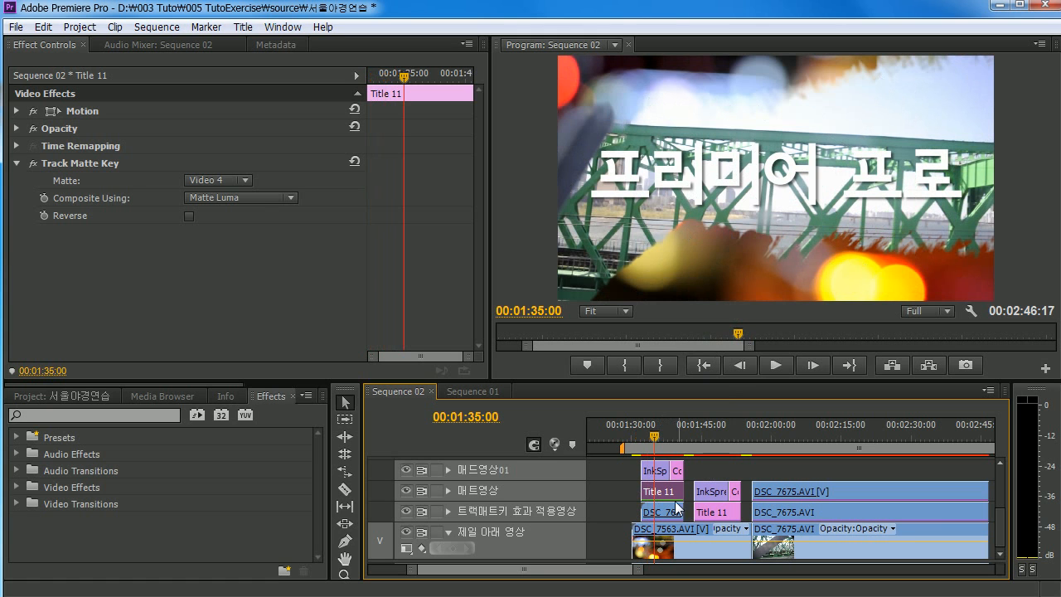
Step: Play the second title example from 00:01:43:13, and scrub ahead to the mosaic example at 00:02:18:14
drag(666, 433, 697, 444)
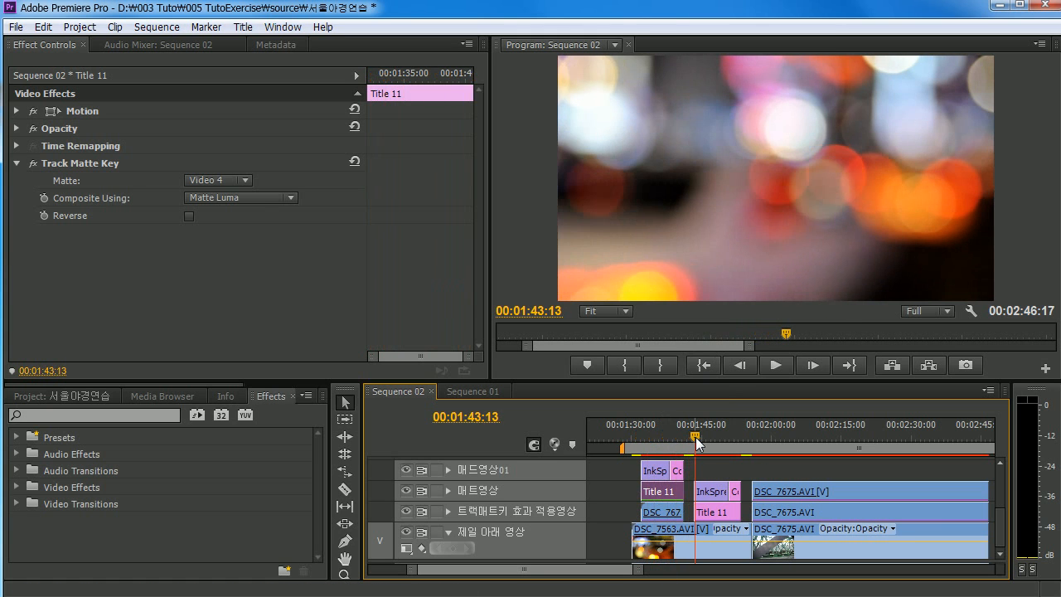
key(space)
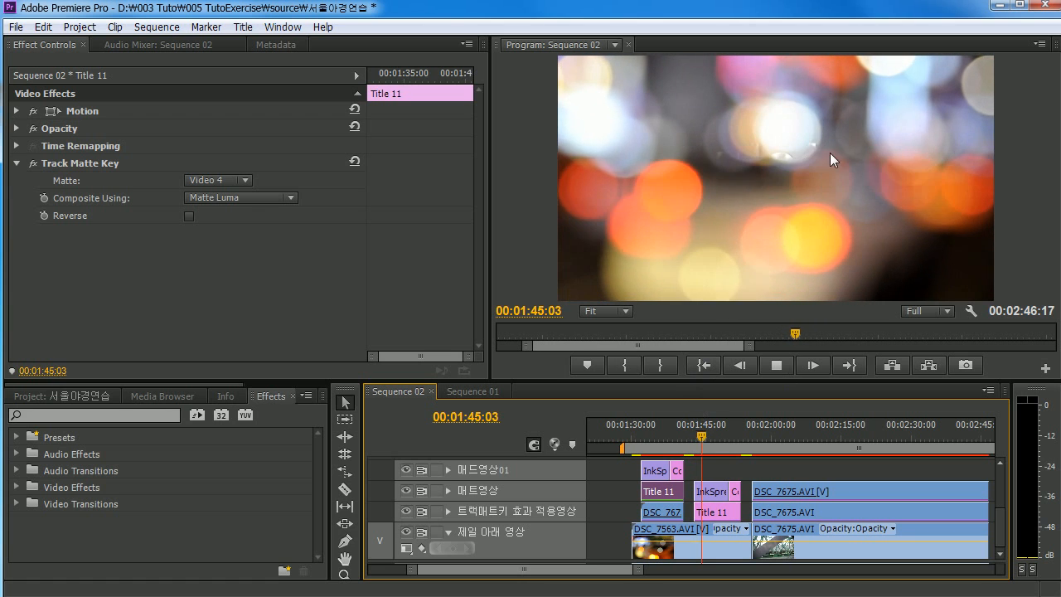
click(775, 370)
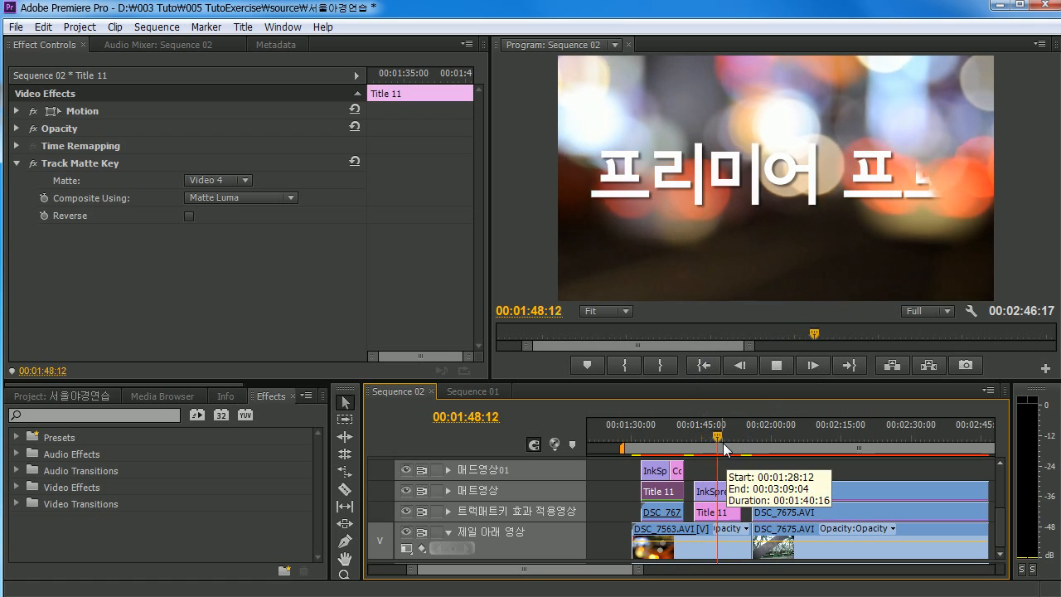
key(space)
drag(717, 437, 767, 511)
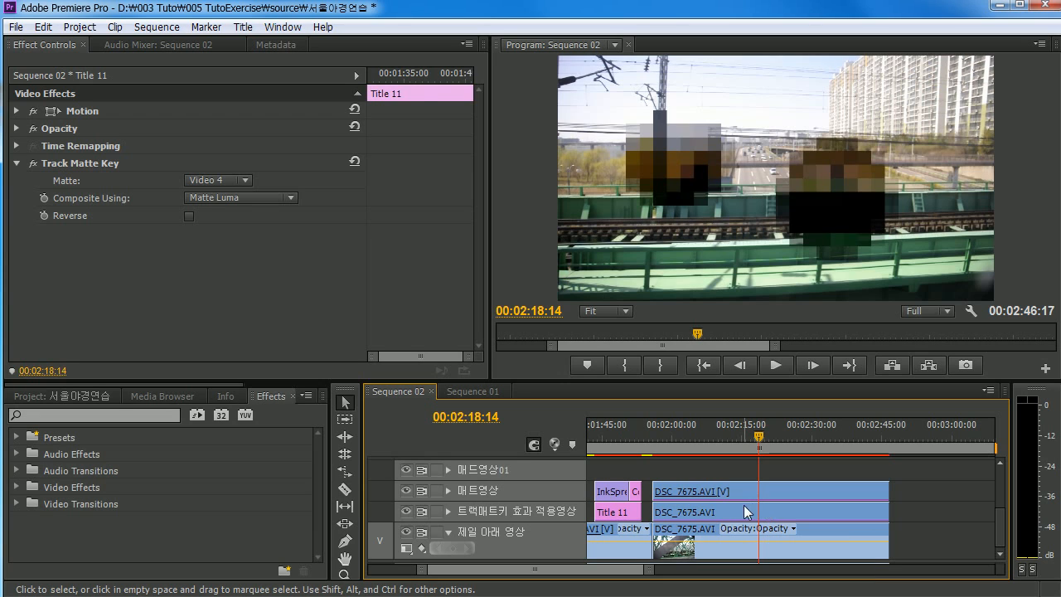
Step: Reposition the two Circle effects on the DSC_7675.AVI matte clip, with centers at about 272.5, 474.3 and 946.6, 401.4
click(703, 490)
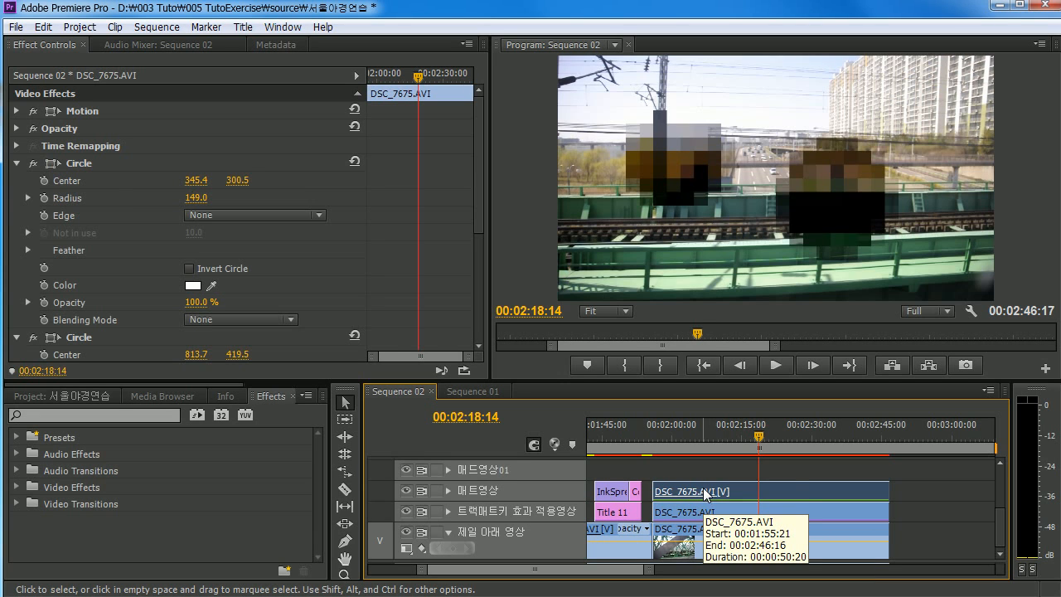
click(83, 165)
drag(684, 154, 650, 218)
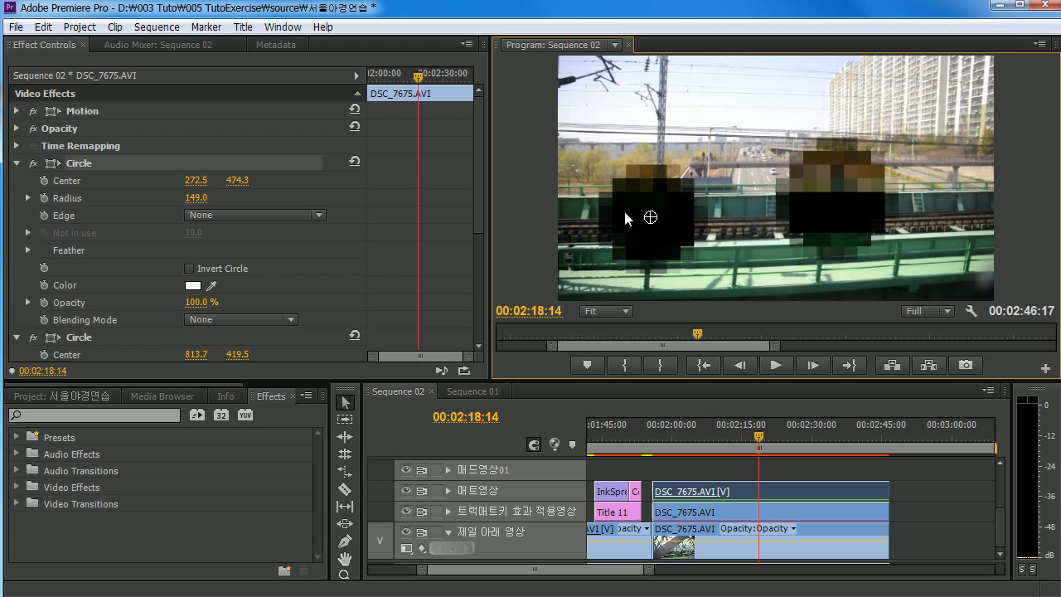
click(95, 333)
drag(826, 199, 874, 239)
drag(907, 198, 881, 192)
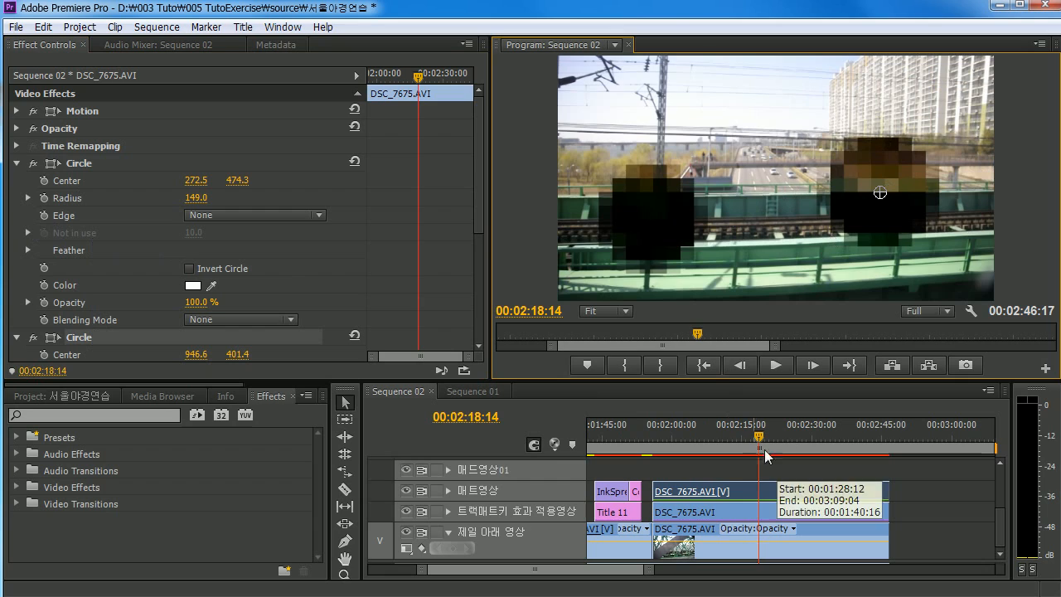
Step: Review the title and mosaic examples again by scrubbing and playing through Sequence 02
drag(760, 437, 661, 479)
key(space)
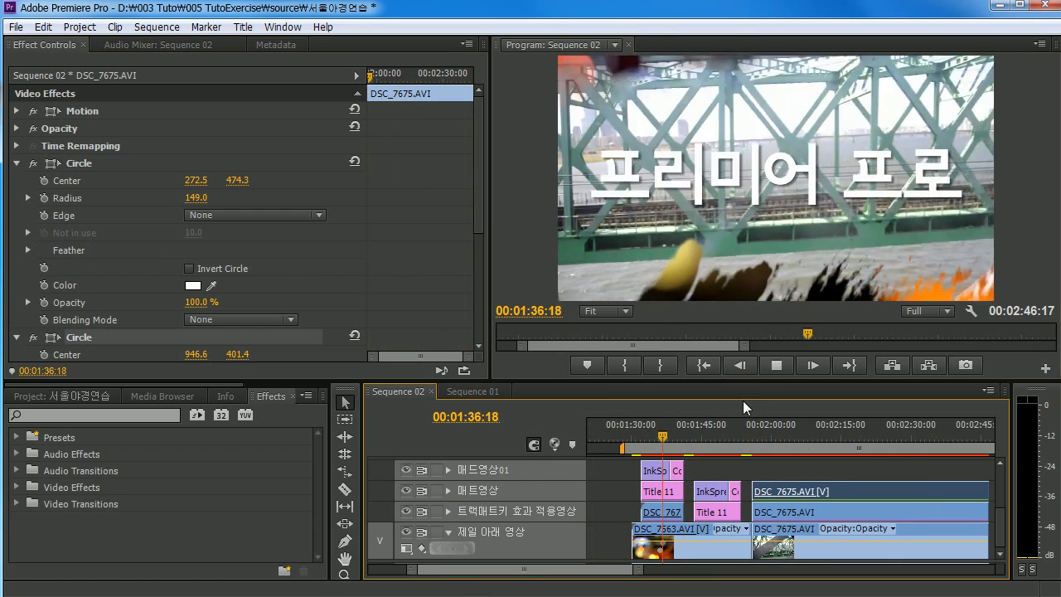
click(749, 427)
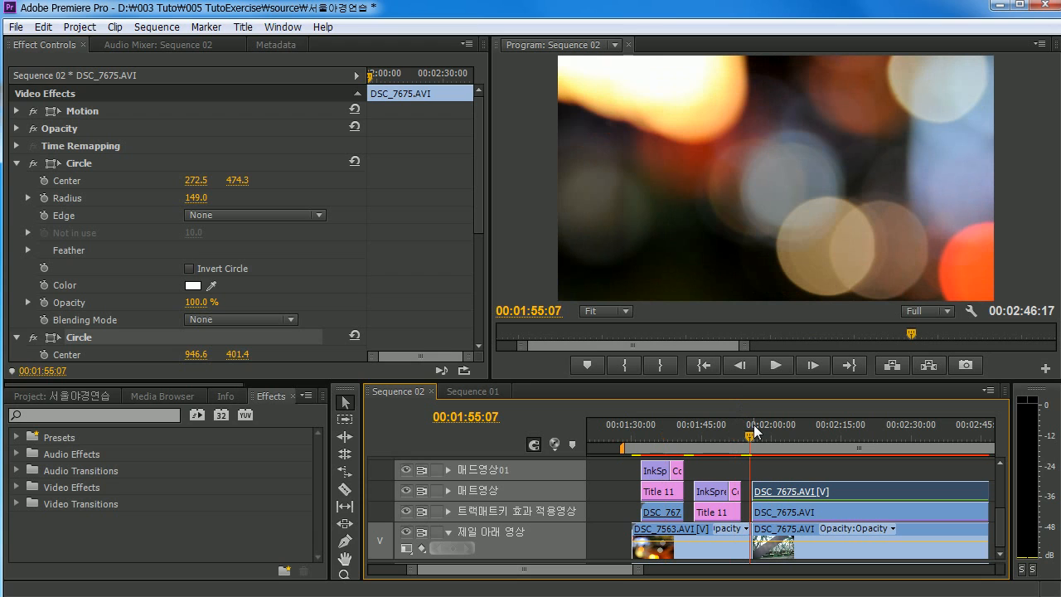
drag(748, 437, 744, 440)
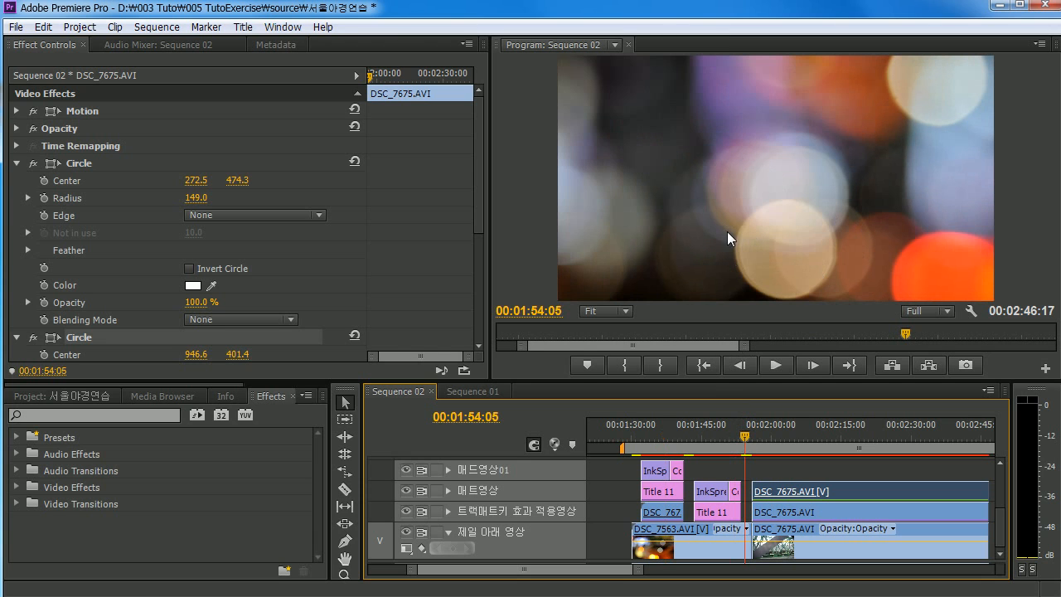
drag(752, 433, 729, 437)
key(space)
click(655, 437)
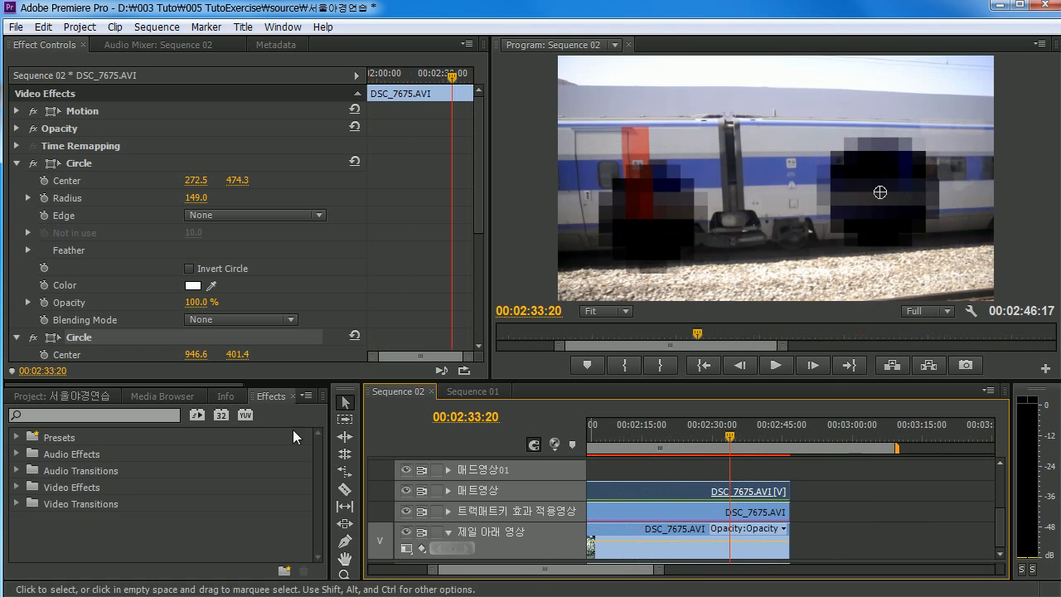
Step: Search the effects for "track" and select the Track Matte Key effect under Video Effects, Keying
click(81, 417)
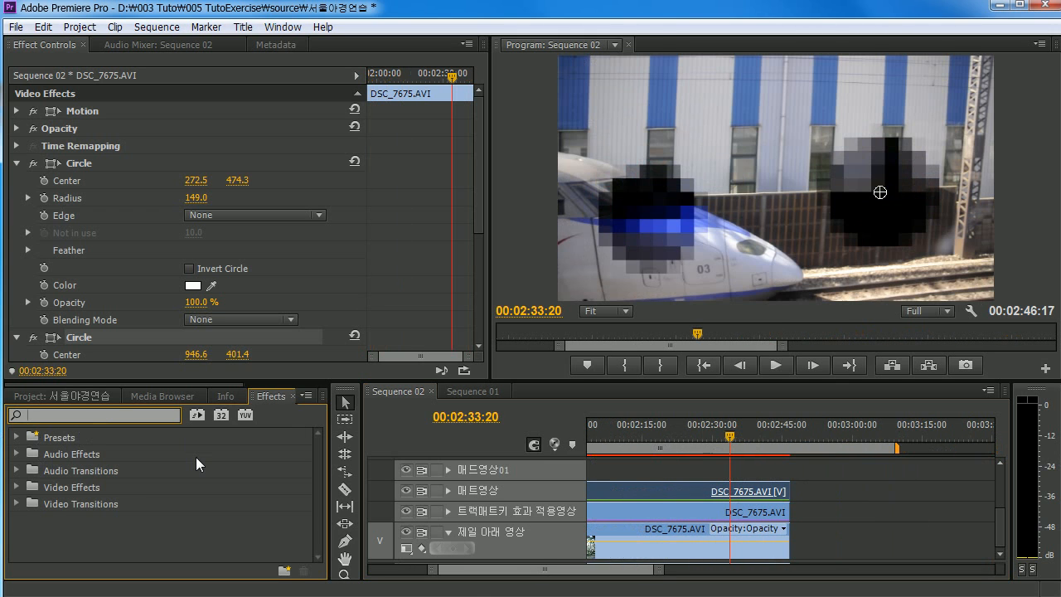
text(tra)
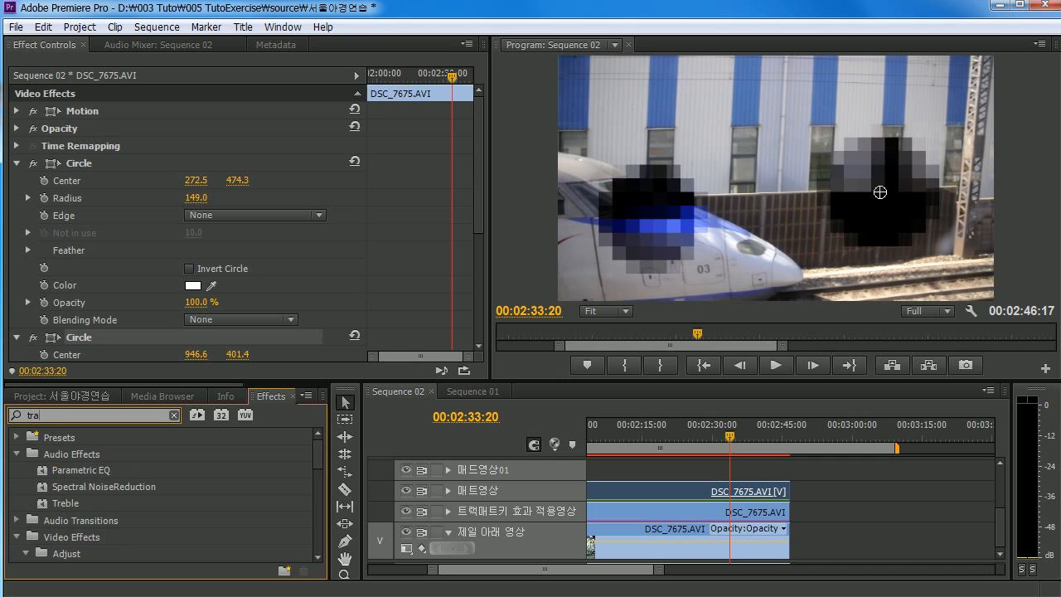
text(ck)
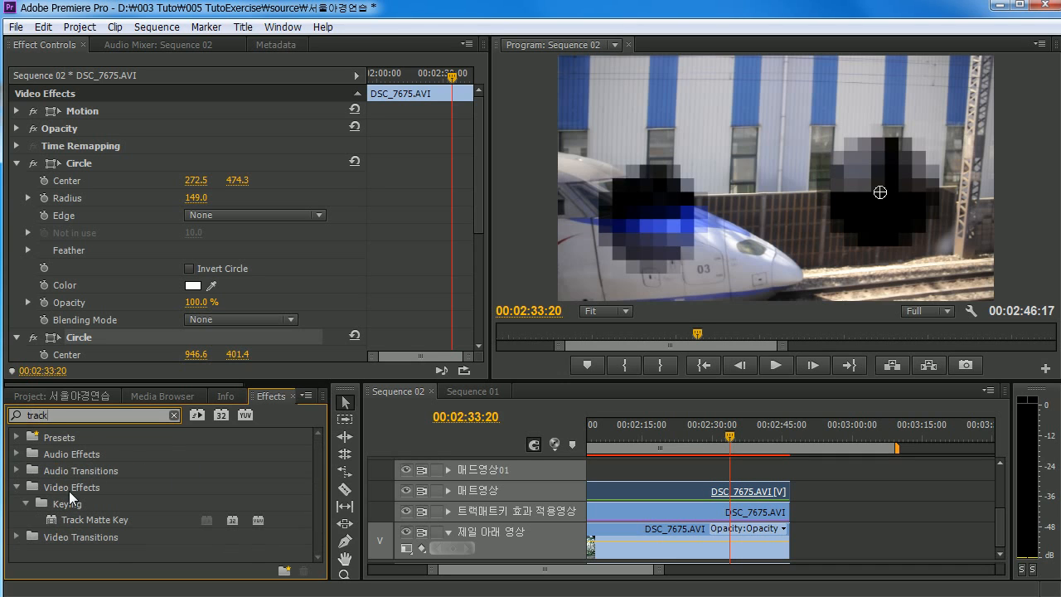
click(71, 505)
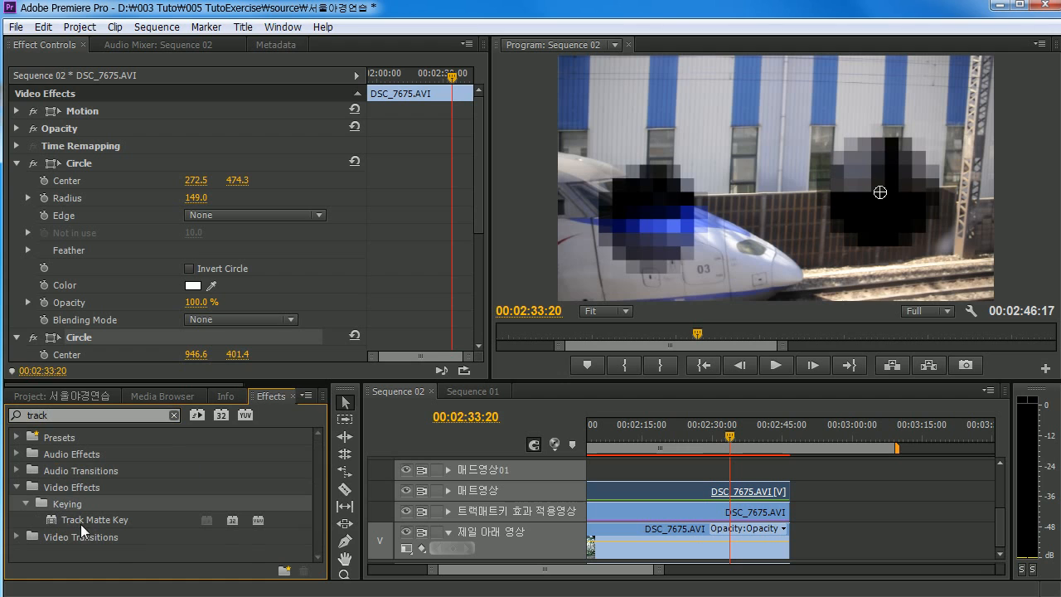
click(86, 521)
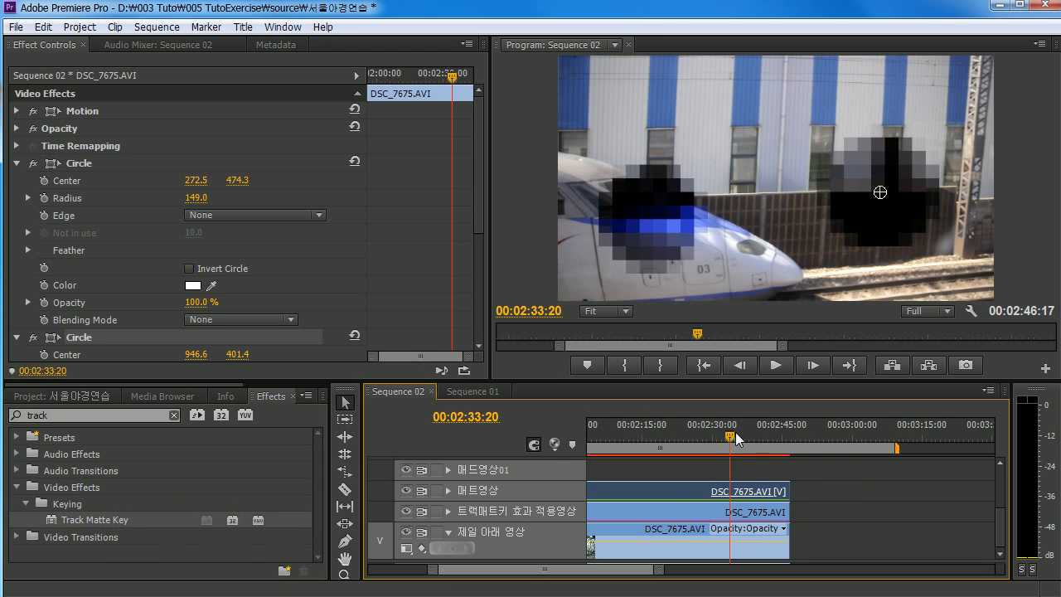
Step: Move the playhead to the empty stretch at 00:03:01:23 and enlarge the project's media list
click(775, 432)
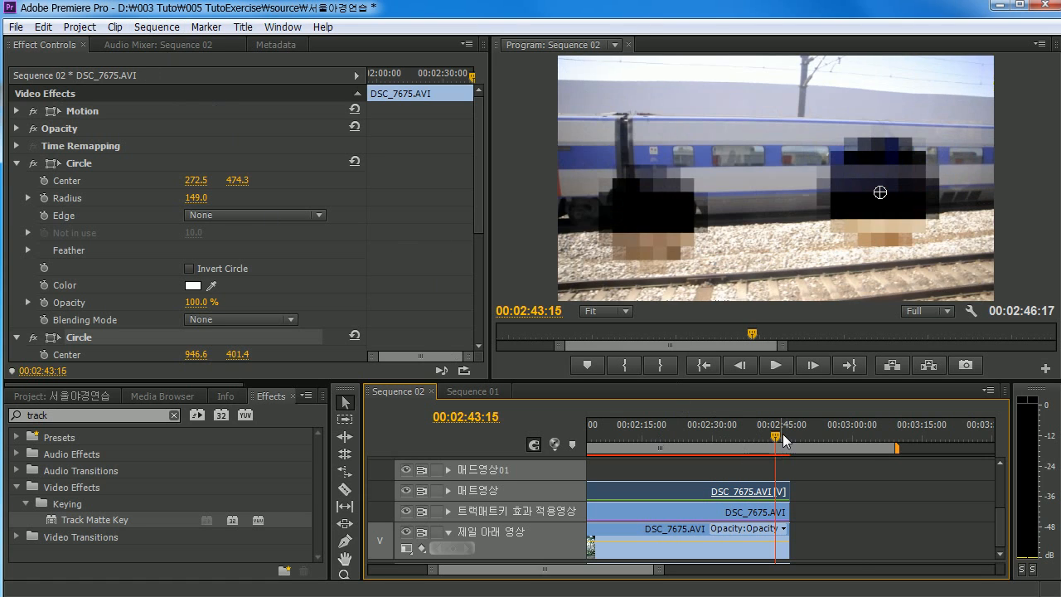
drag(783, 433, 863, 436)
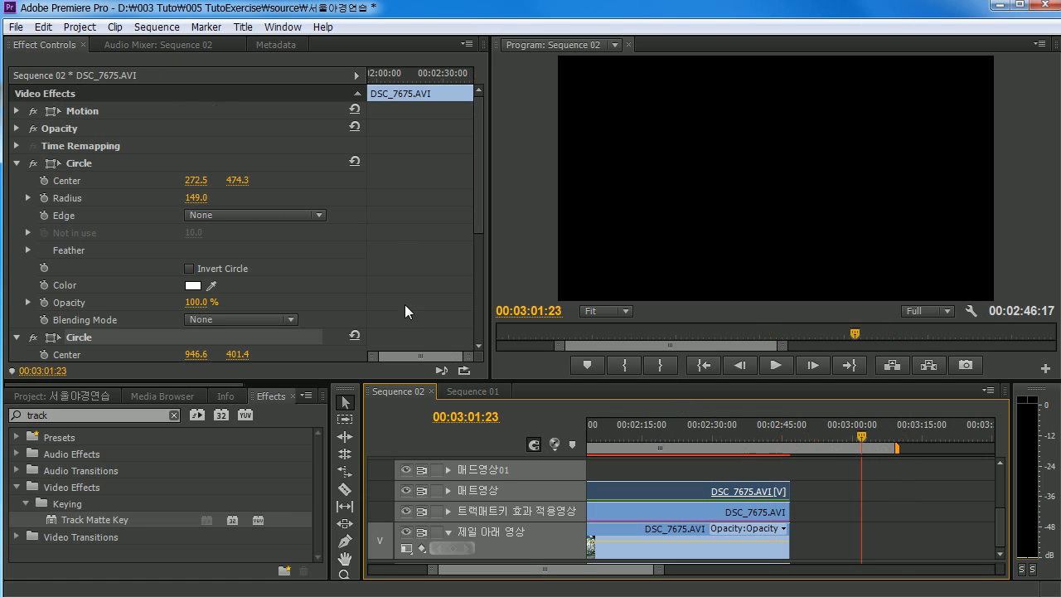
click(68, 395)
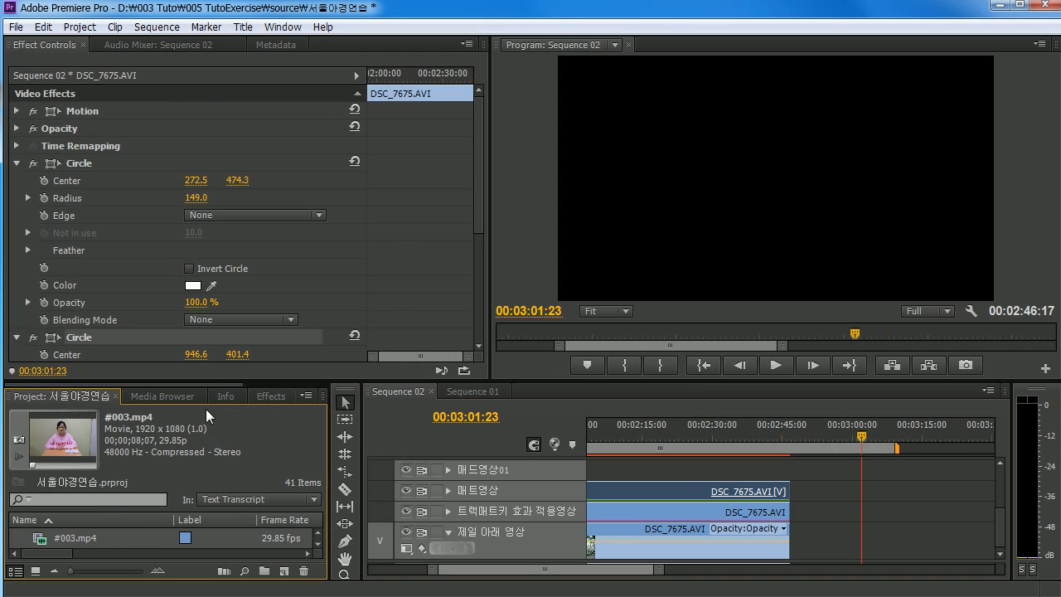
drag(208, 384, 215, 271)
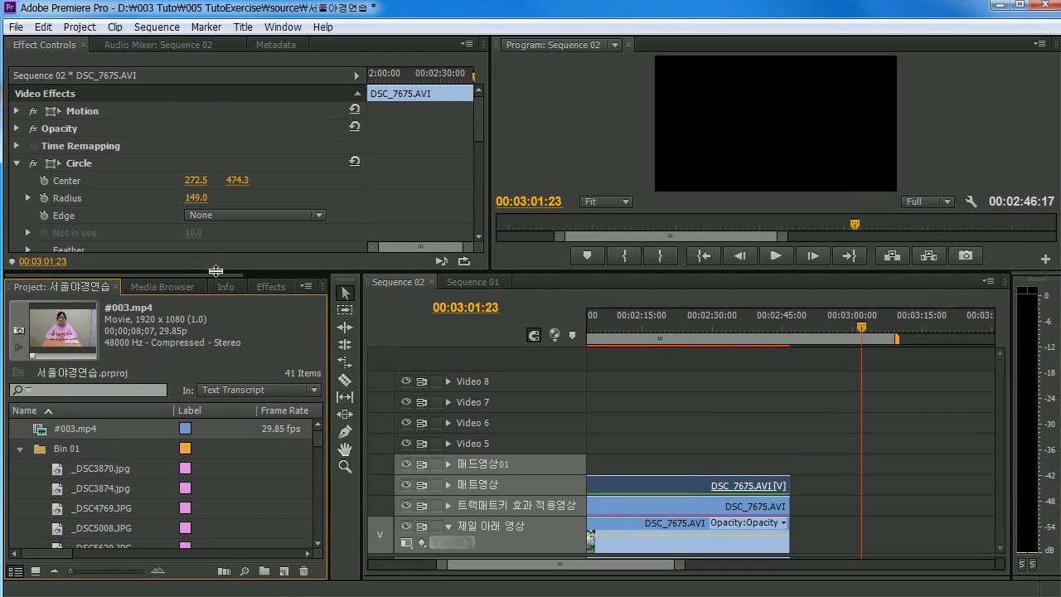
Step: Place the DSC_7563.AVI footage on the lowest video track, in the empty stretch a little after the last DSC_7675.AVI clip
click(91, 487)
scroll(118, 501, down, 5)
click(79, 470)
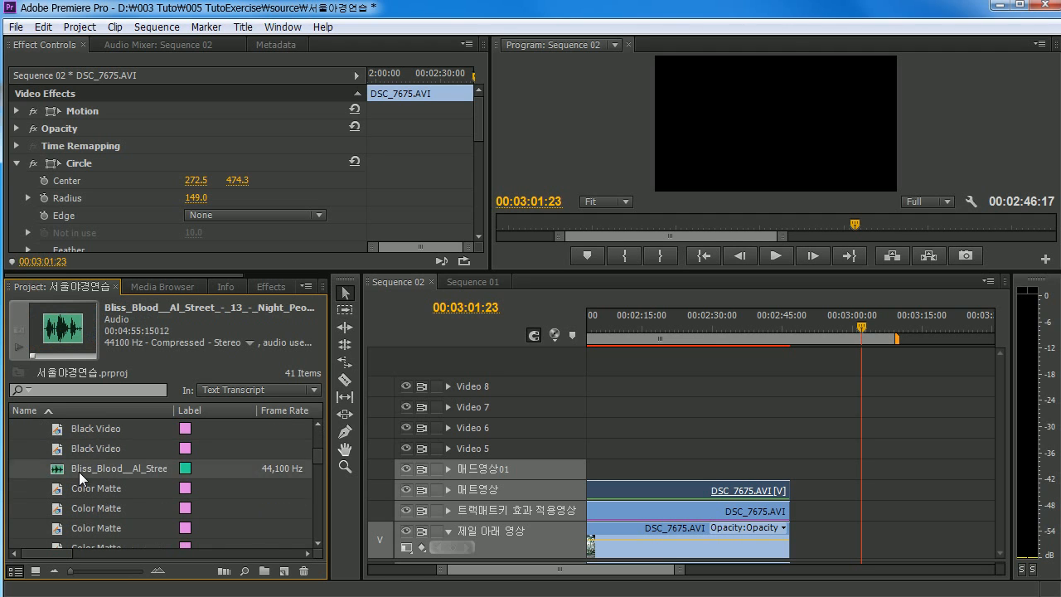
scroll(112, 502, down, 5)
click(95, 451)
click(101, 431)
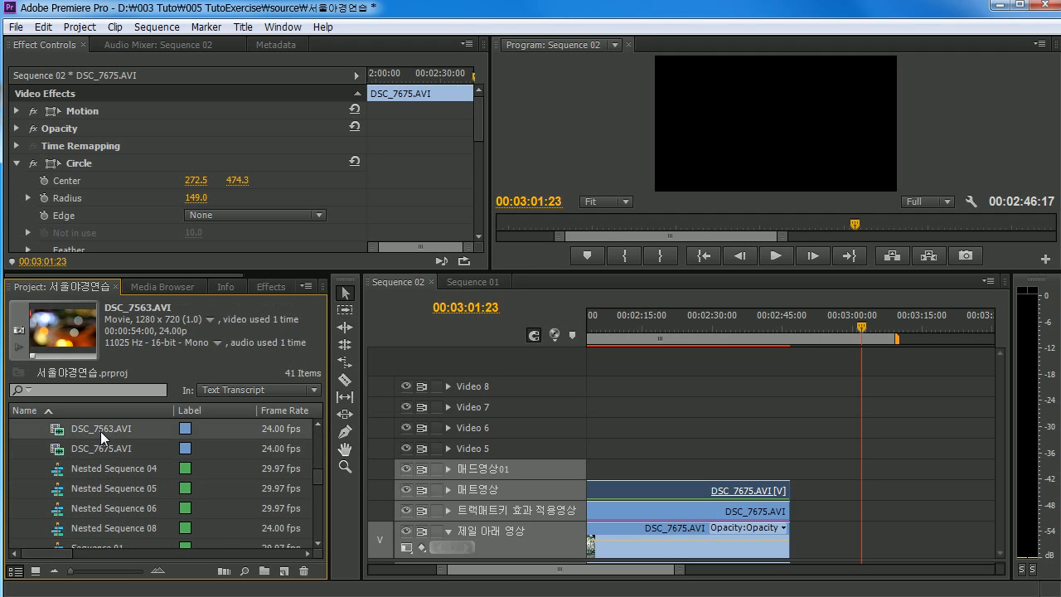
click(100, 447)
click(104, 431)
drag(462, 478, 864, 535)
drag(850, 318, 775, 318)
drag(814, 528, 781, 528)
Step: Preview the newly placed DSC_7563.AVI footage, stopping at 00:03:03:18
drag(764, 325, 794, 326)
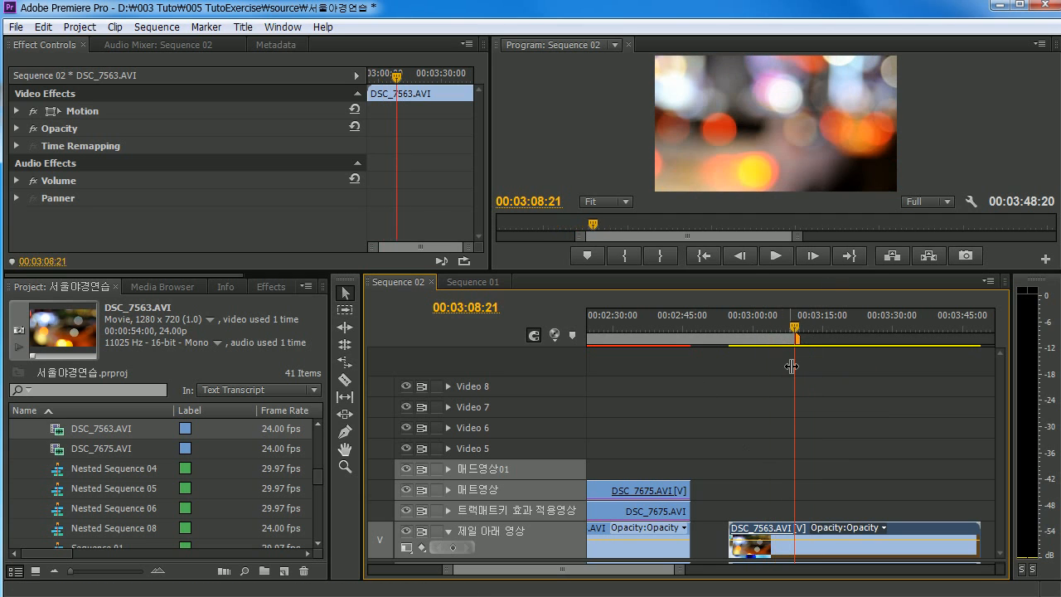
click(765, 329)
key(space)
key(space)
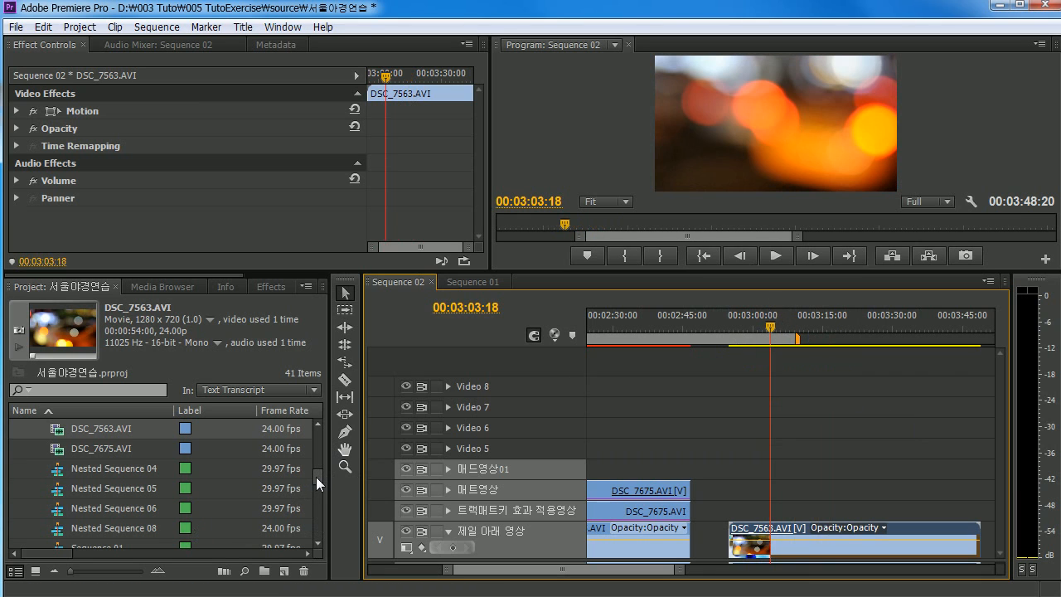
Step: Add the "프리미어 프로" Title 11 directly above the DSC_7563.AVI clip, aligned to its start, and extend it to just before 00:03:30
drag(317, 483, 318, 492)
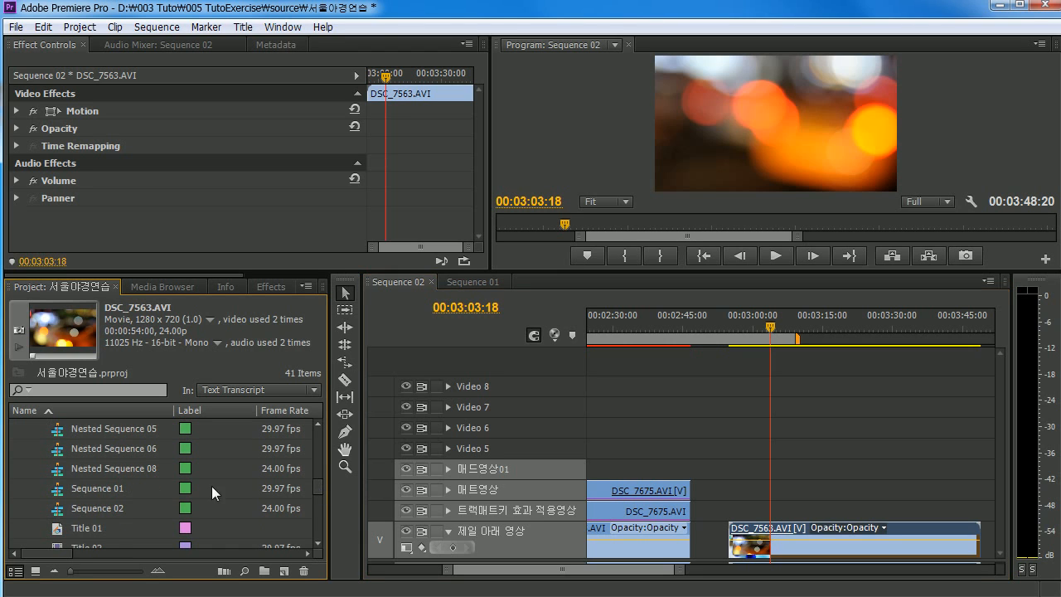
click(91, 528)
scroll(136, 531, down, 1)
click(90, 528)
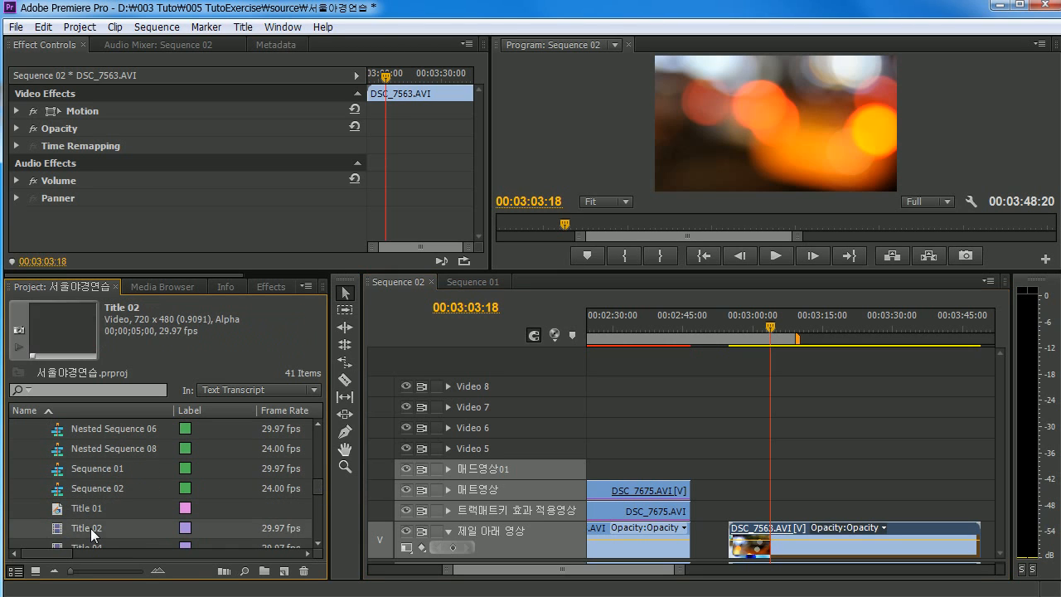
scroll(106, 536, down, 5)
scroll(105, 536, down, 4)
click(91, 489)
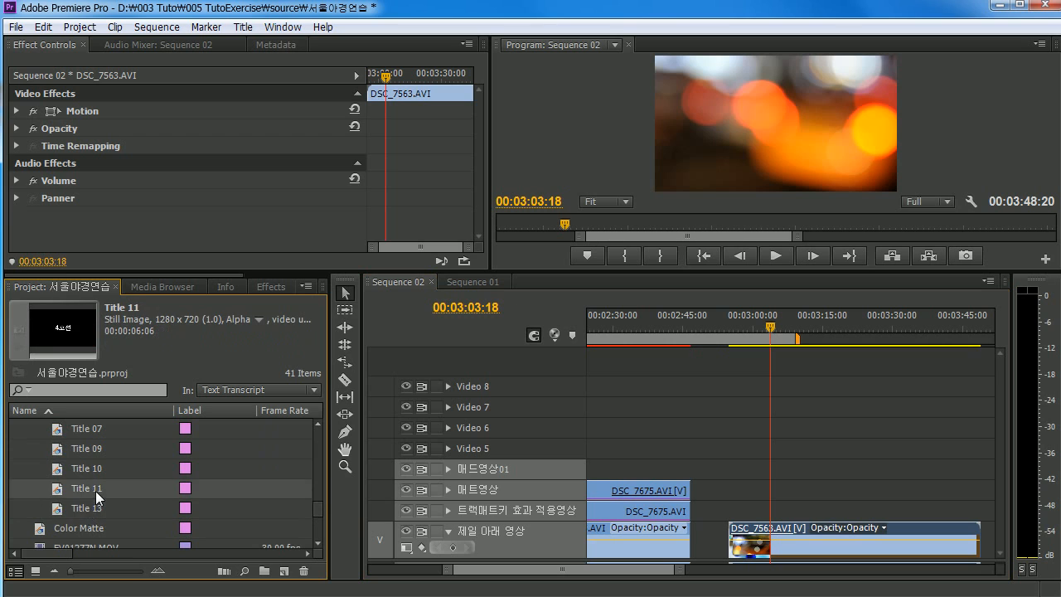
click(77, 491)
click(85, 503)
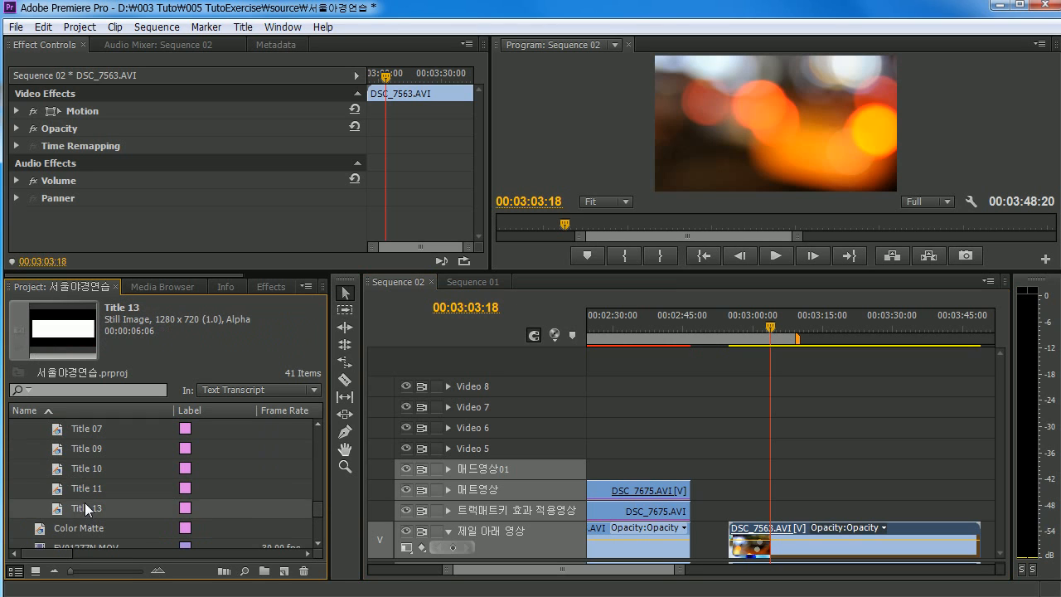
scroll(85, 506, down, 7)
drag(72, 509, 871, 520)
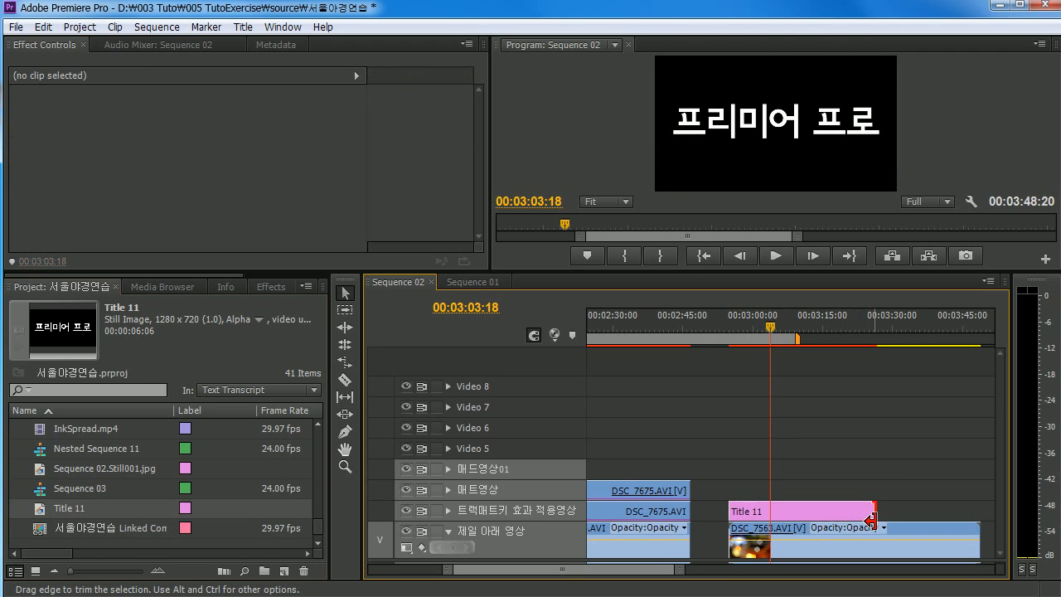
Step: Select the new Title 11 clip and preview it over the footage up to 00:03:06:09
mouse_move(805, 508)
mouse_down()
mouse_move(809, 485)
mouse_move(807, 509)
mouse_up()
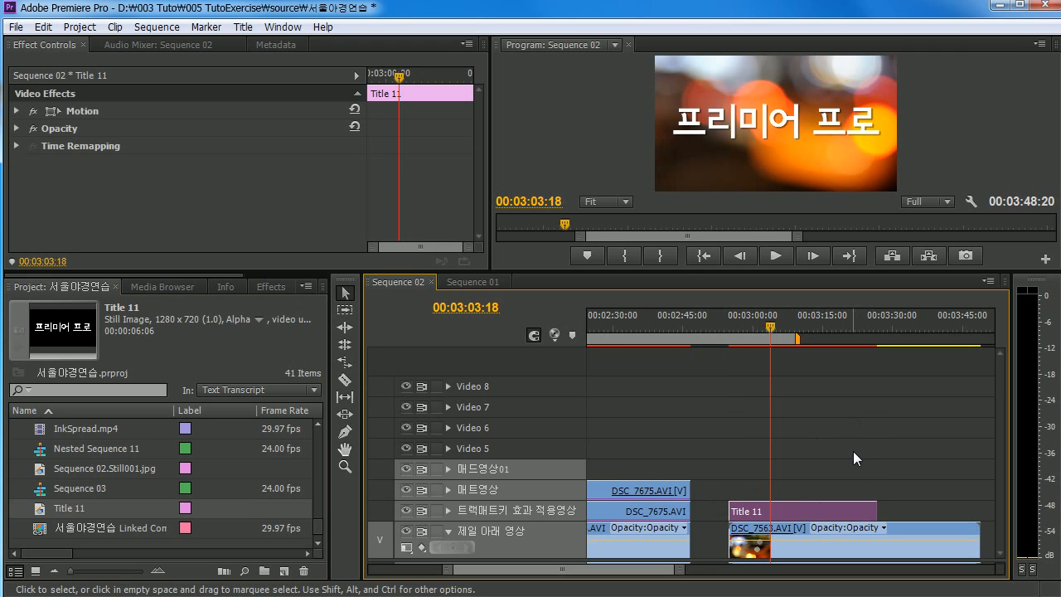
mouse_move(804, 513)
mouse_down()
mouse_move(790, 465)
mouse_move(792, 510)
mouse_move(816, 506)
mouse_up()
key(space)
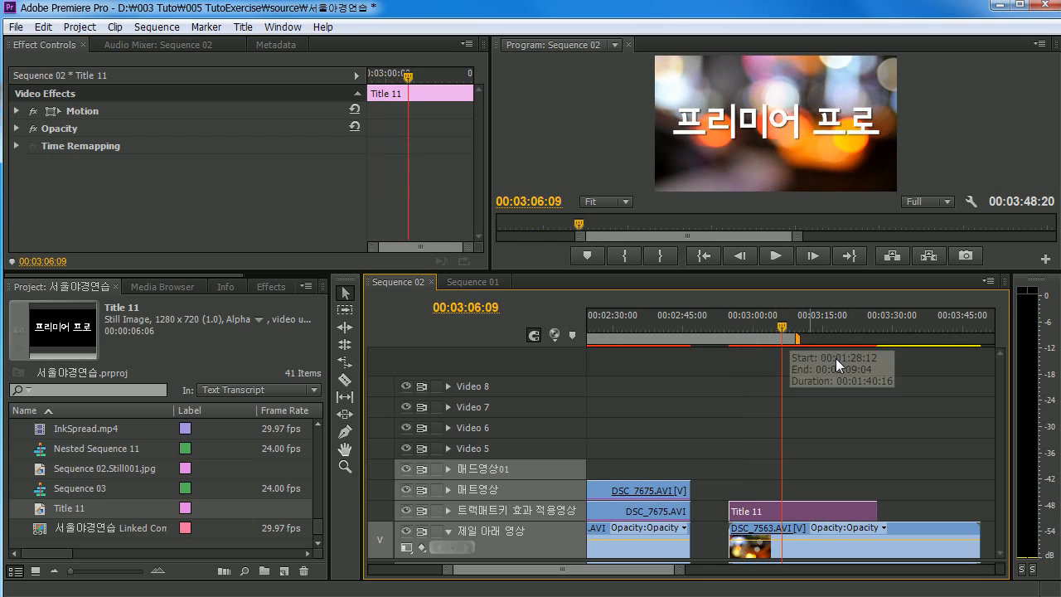
Step: Place InkSpread.mp4 on the 매트영상 track directly above the new Title 11, aligned to the title's start
key(space)
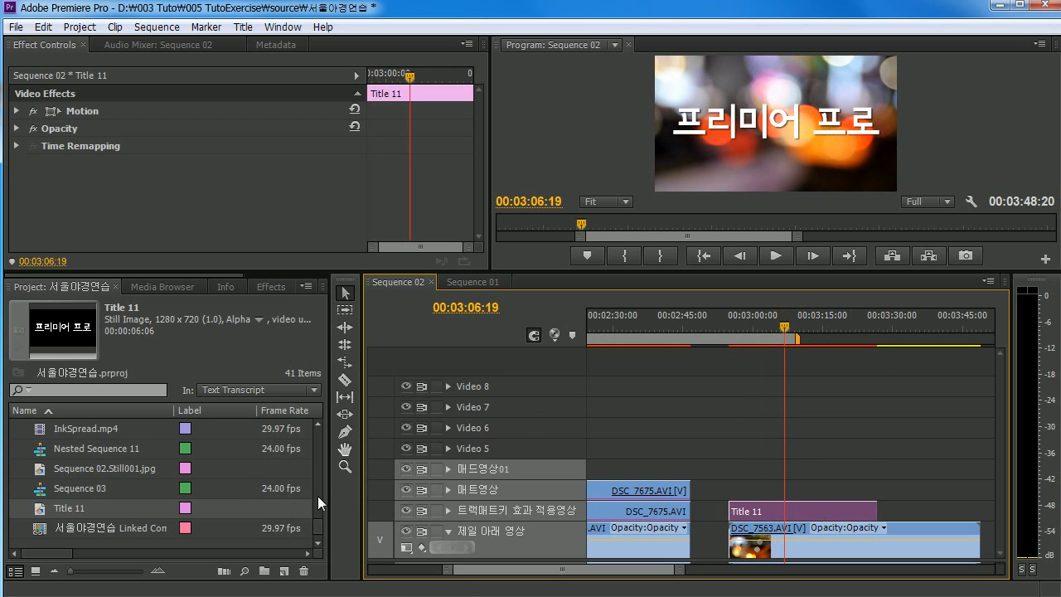
mouse_move(320, 526)
mouse_down()
mouse_move(320, 506)
mouse_move(318, 524)
mouse_up()
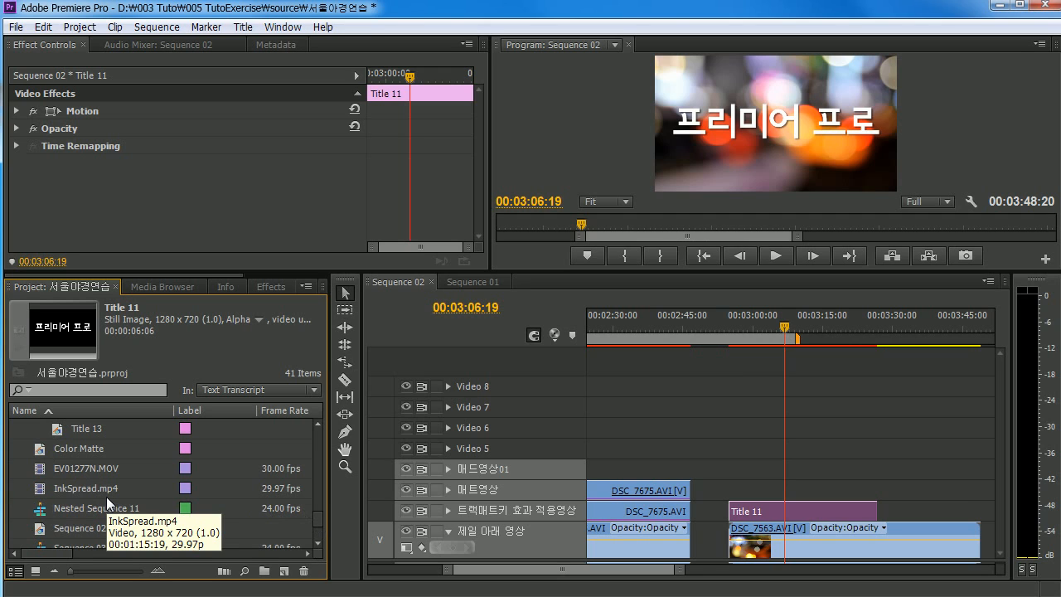
click(82, 488)
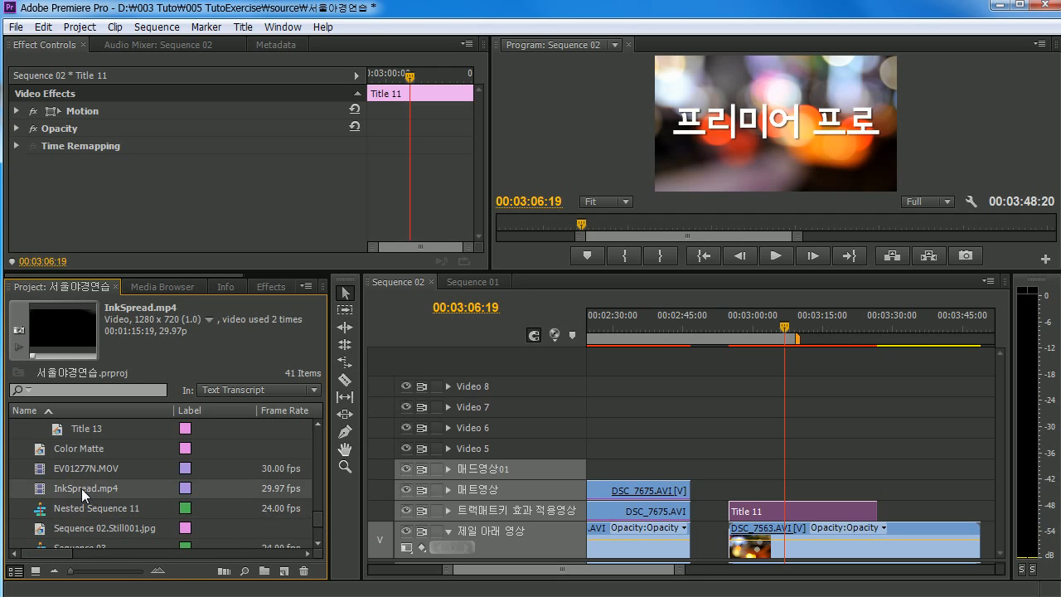
mouse_move(81, 488)
mouse_down()
mouse_move(788, 491)
mouse_move(730, 490)
mouse_up()
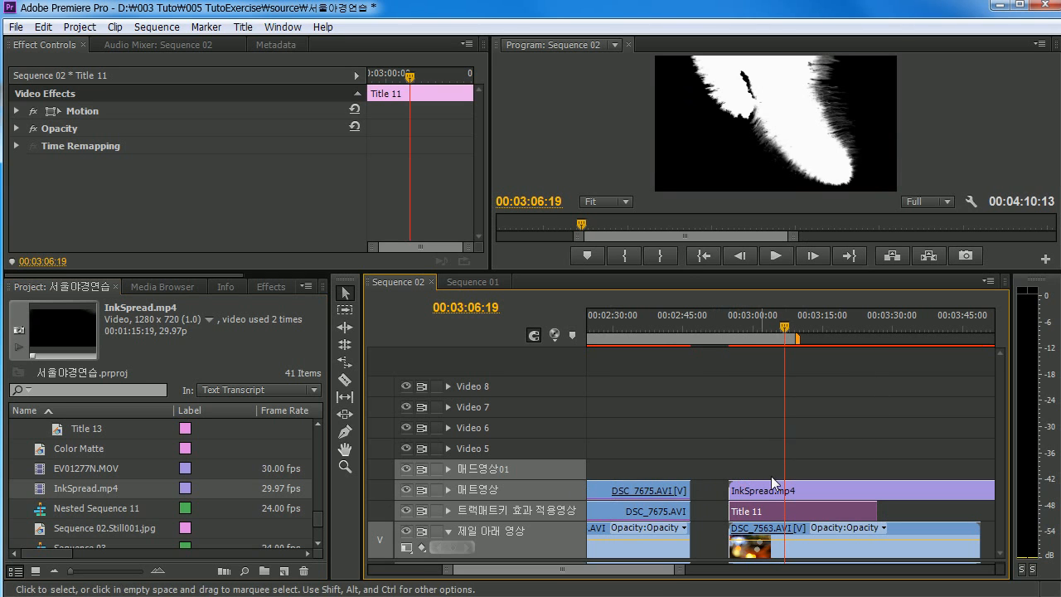
Step: Scrub through the InkSpread.mp4 footage for a usable ink-spread section and park the playhead at its start, 00:03:46:21
key(space)
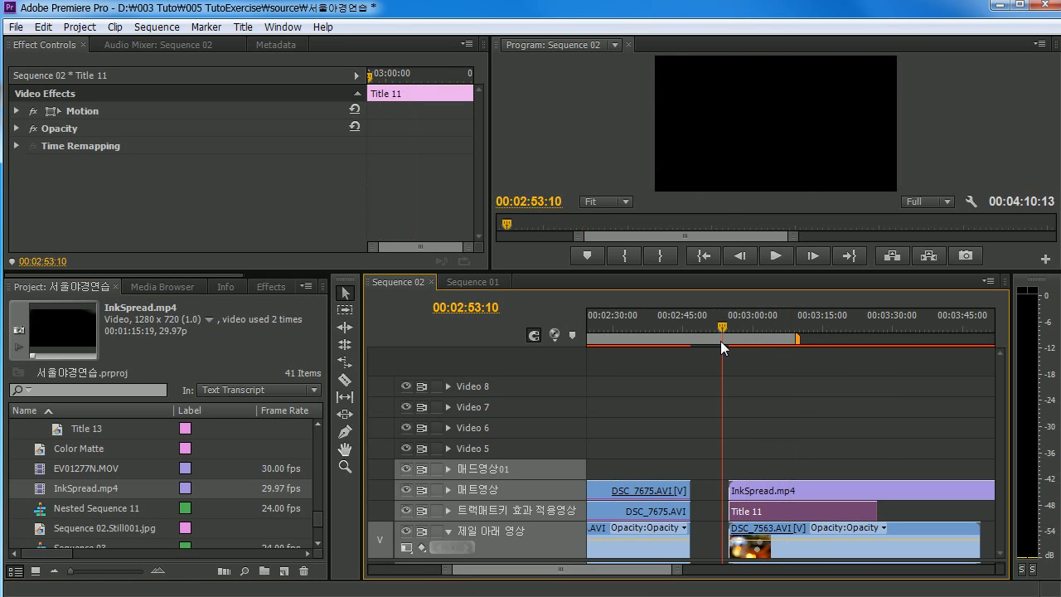
click(905, 346)
drag(905, 341, 891, 343)
key(minus)
key(minus)
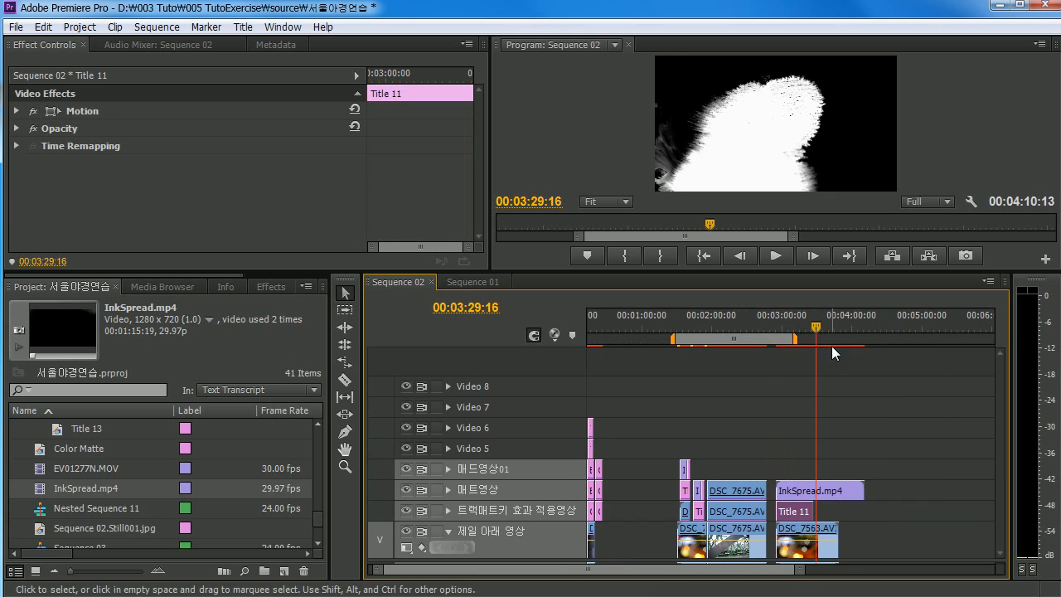
mouse_move(830, 331)
mouse_down()
mouse_move(842, 329)
mouse_move(740, 334)
mouse_move(835, 352)
mouse_move(763, 335)
mouse_move(789, 338)
mouse_move(775, 337)
mouse_up()
key(equal)
key(equal)
key(Left)
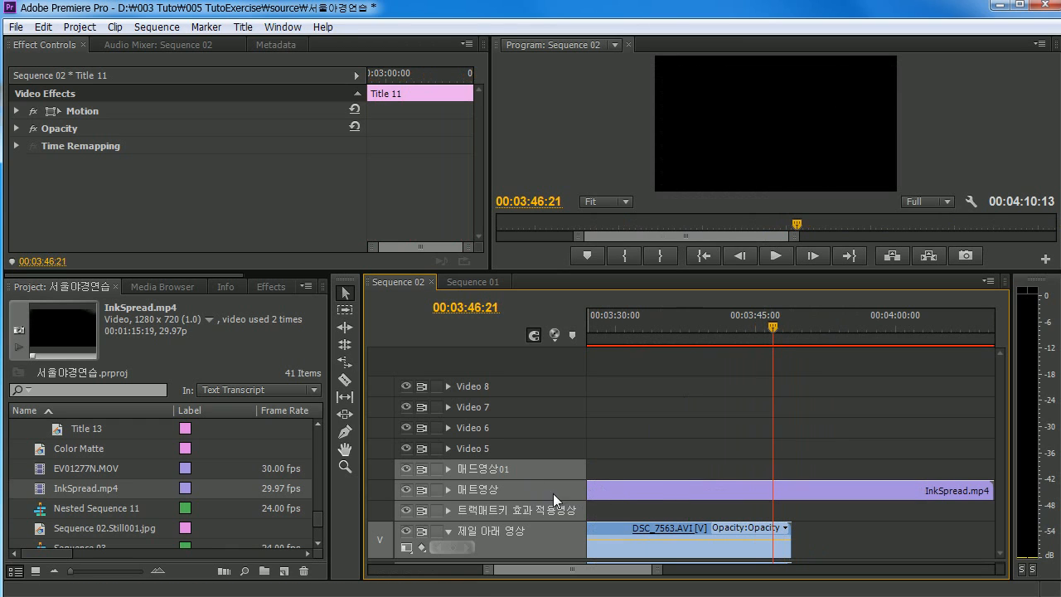
Step: Leave only the 매트영상 track targeted and split the InkSpread.mp4 clip at 00:03:46:21
click(624, 490)
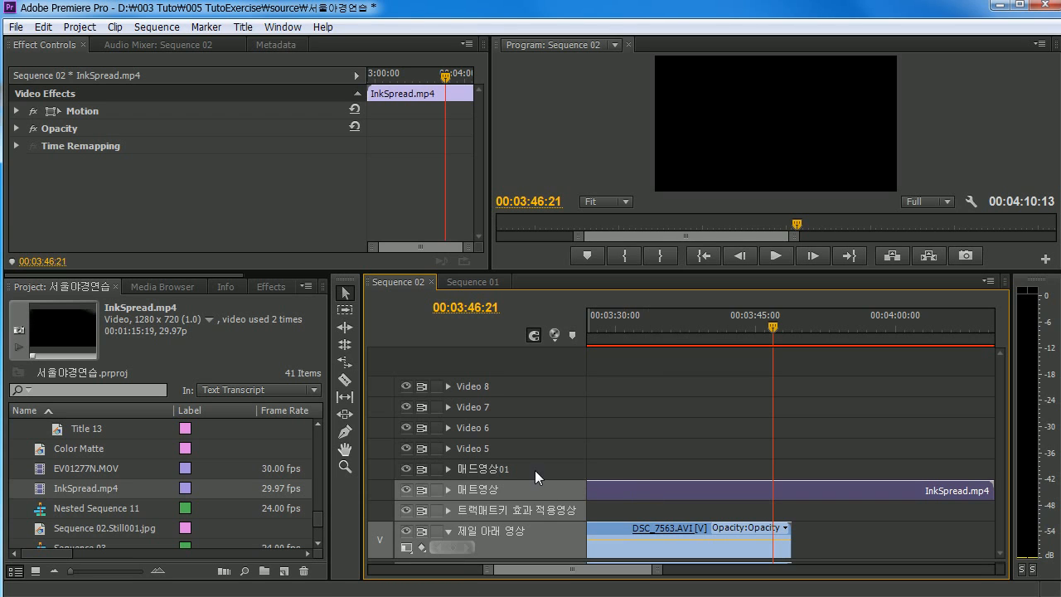
click(533, 512)
click(535, 533)
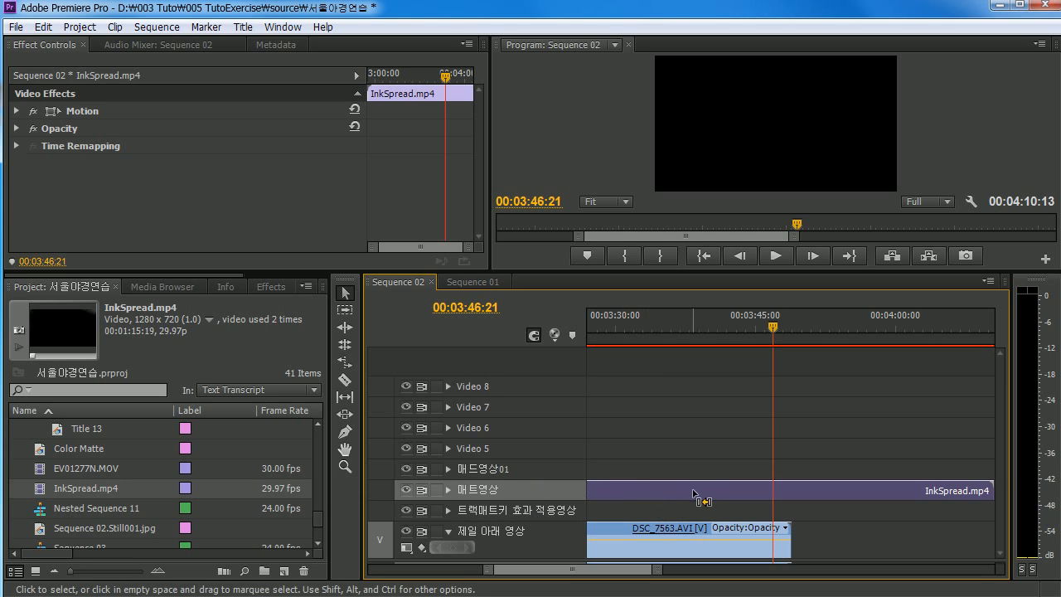
key(ctrl+k)
Step: Find the last frame of the ink spread before the picture goes black and split InkSpread.mp4 there, at 00:03:52:23
drag(777, 327, 836, 350)
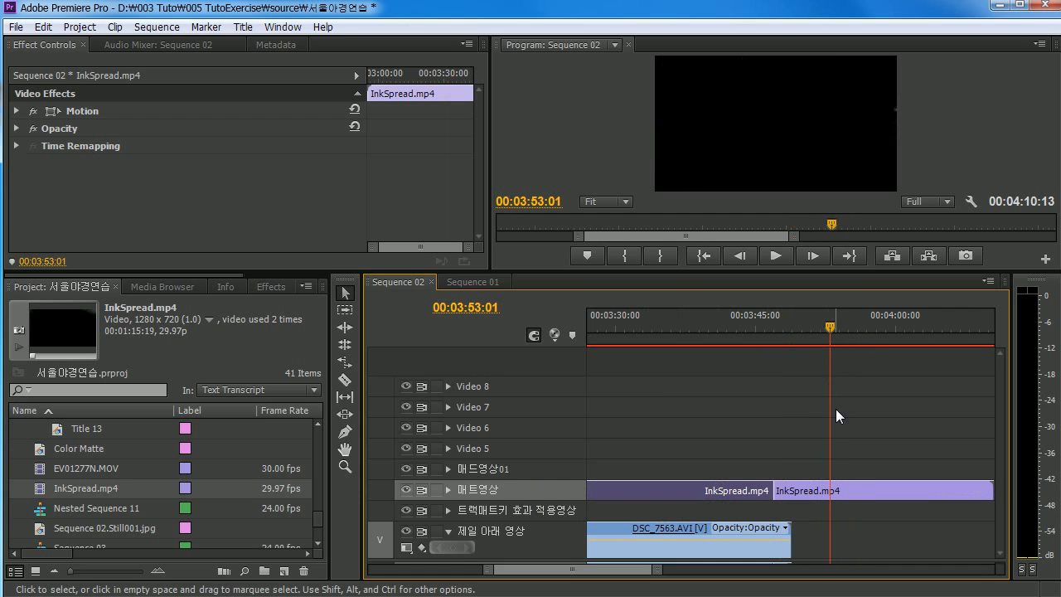
key(Left)
key(Left)
key(Left)
key(Left)
key(Left)
key(Left)
key(Left)
key(Left)
key(c)
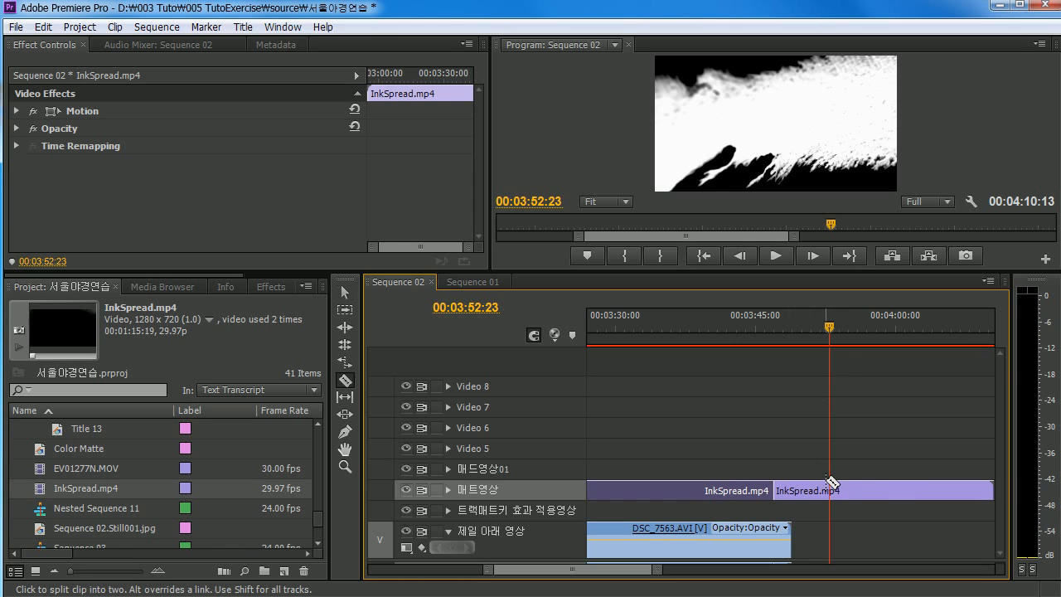
click(830, 490)
key(v)
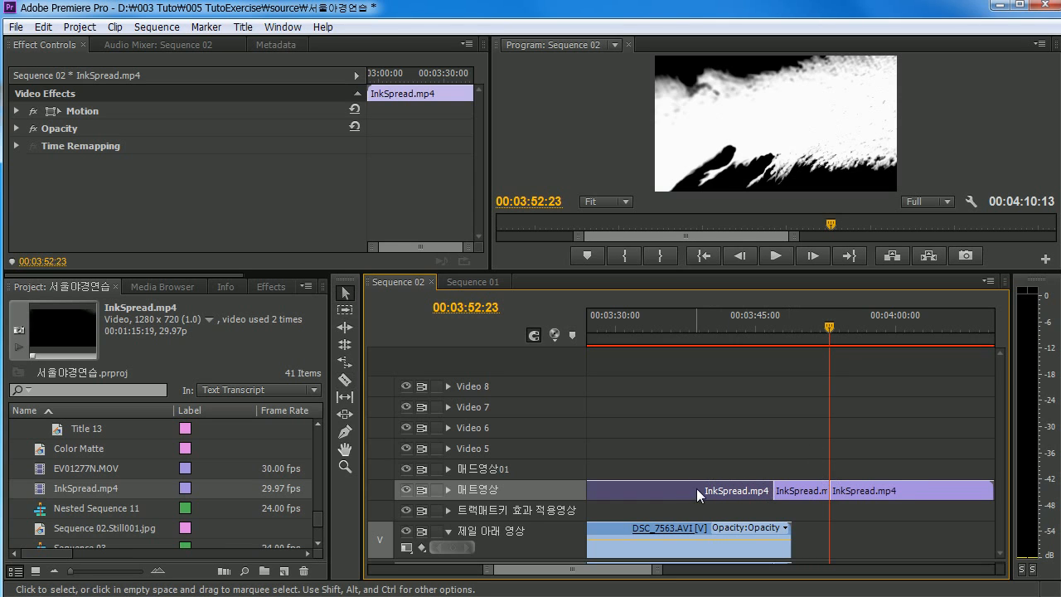
Step: Delete the InkSpread.mp4 pieces before and after the section between the two cuts
shift+click(898, 485)
key(Delete)
key(minus)
key(minus)
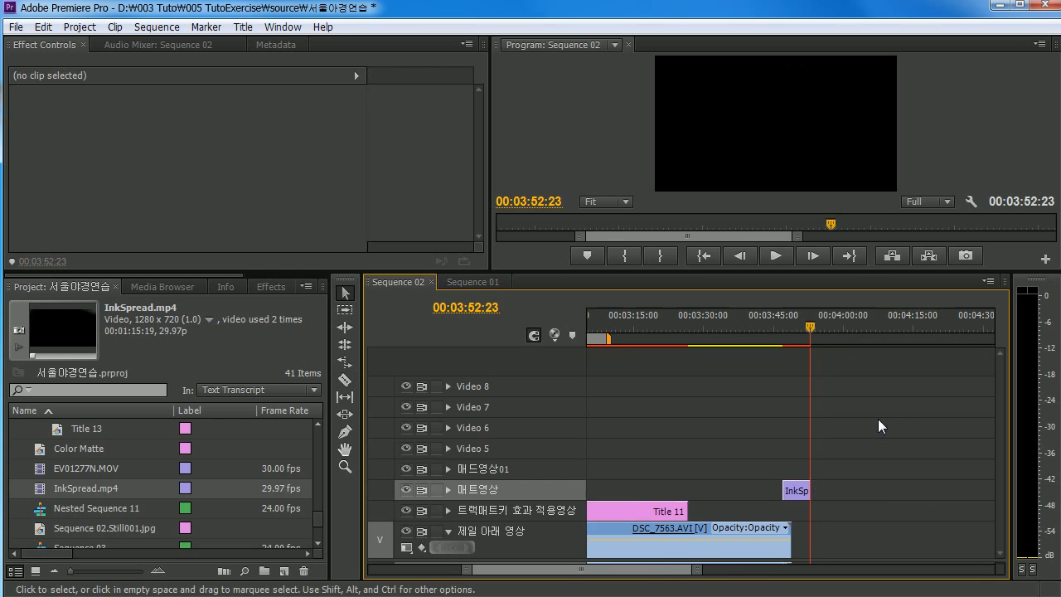
Step: Move the remaining InkSpread.mp4 section to the start of Title 11 and scrub through it to 00:02:57:13
drag(794, 490, 674, 490)
drag(659, 330, 660, 338)
key(equal)
key(equal)
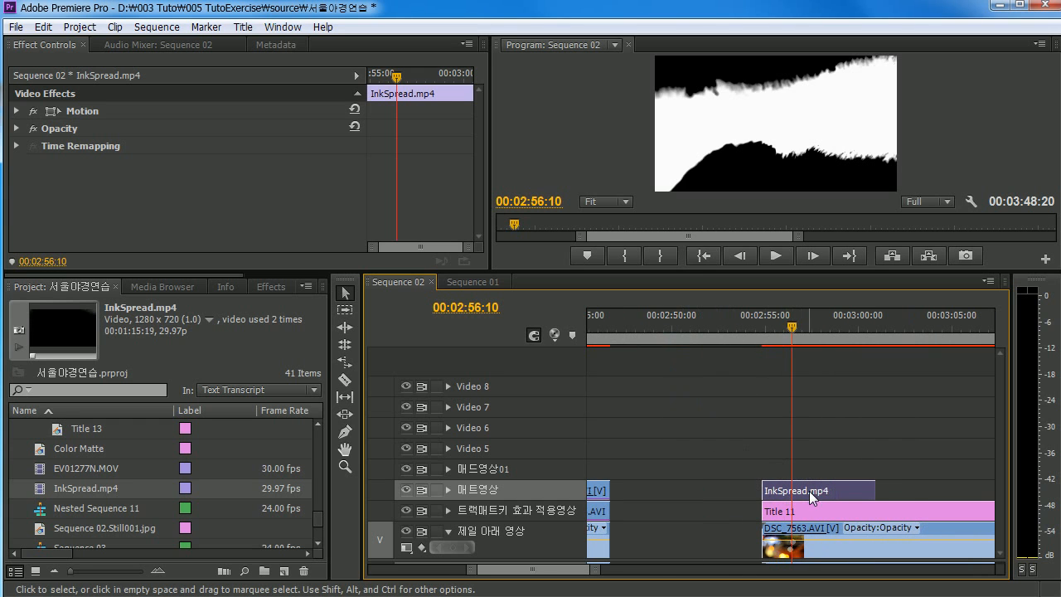
mouse_move(791, 330)
mouse_down()
mouse_move(762, 344)
mouse_move(865, 353)
mouse_move(800, 362)
mouse_move(808, 368)
mouse_up()
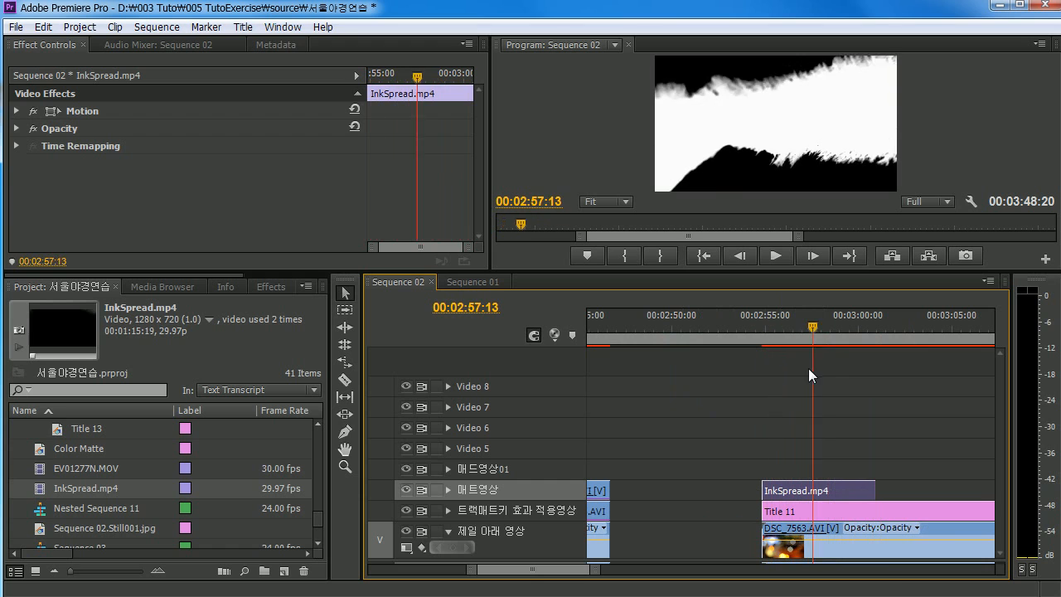
Step: Apply the Track Matte Key effect to the Title 11 clip beneath InkSpread.mp4
click(836, 512)
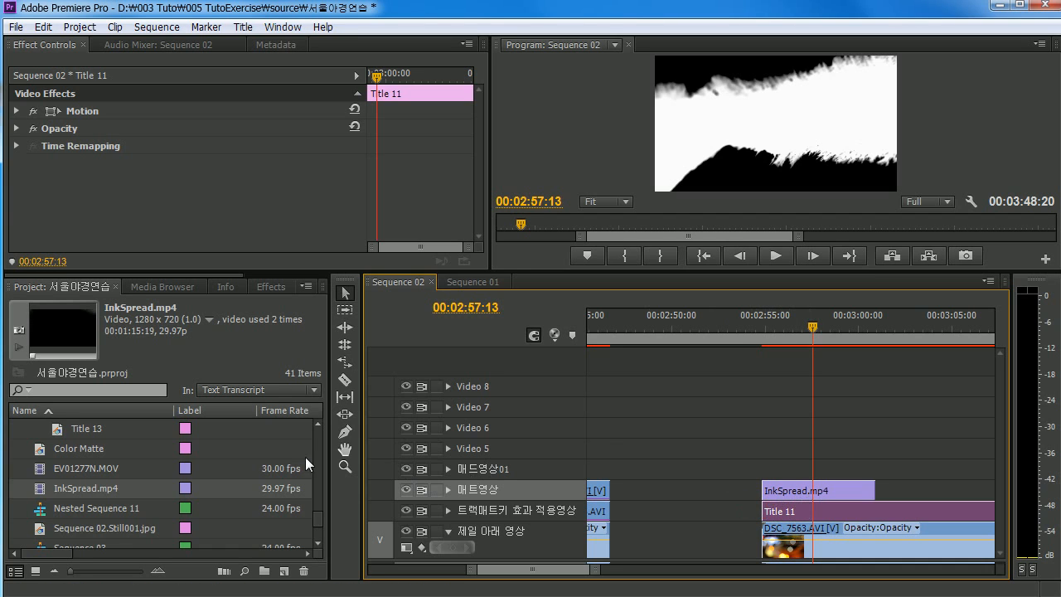
scroll(319, 516, up, 3)
click(271, 287)
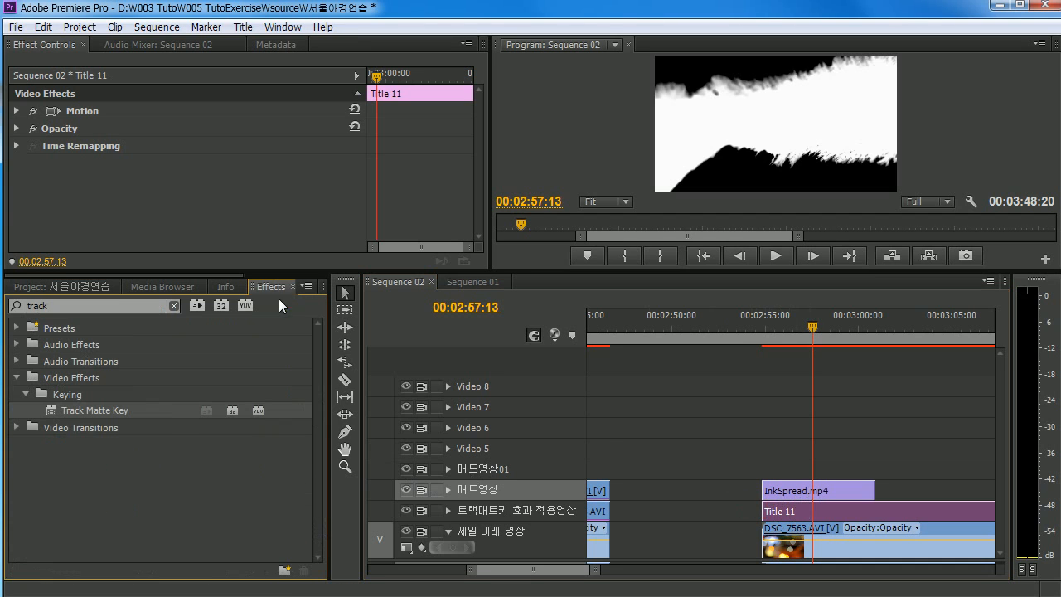
drag(86, 413, 790, 511)
drag(813, 332, 806, 335)
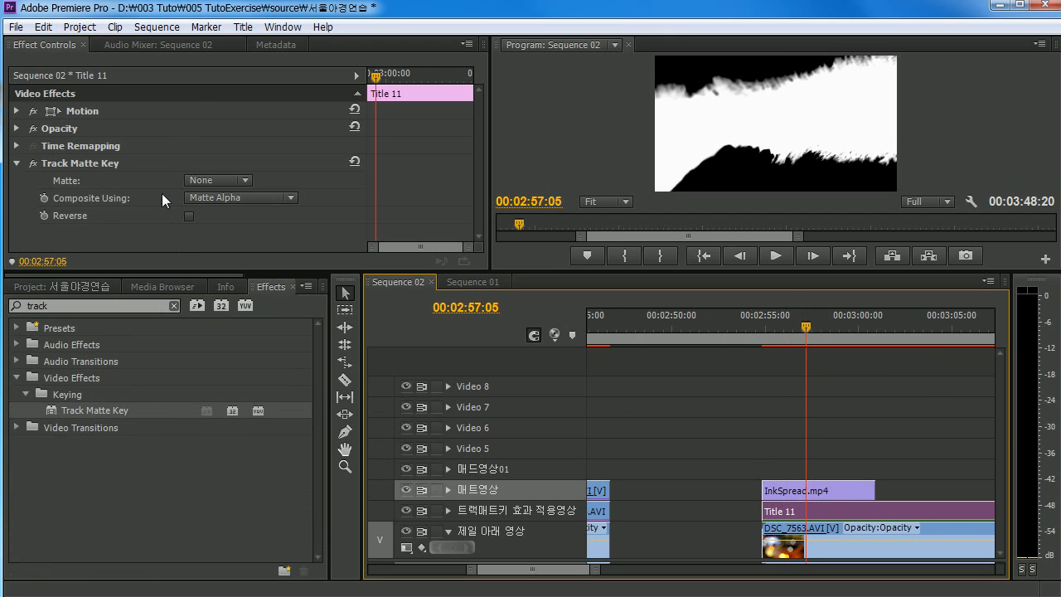
Step: Set the Matte of Title 11's Track Matte Key to the 매트영상 track that holds InkSpread.mp4
click(61, 165)
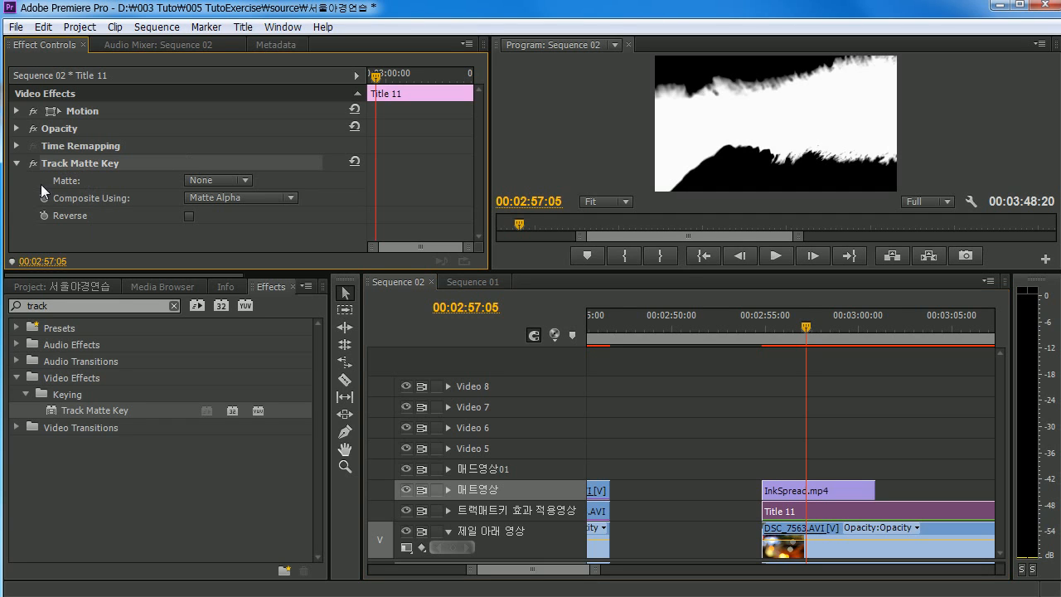
click(67, 180)
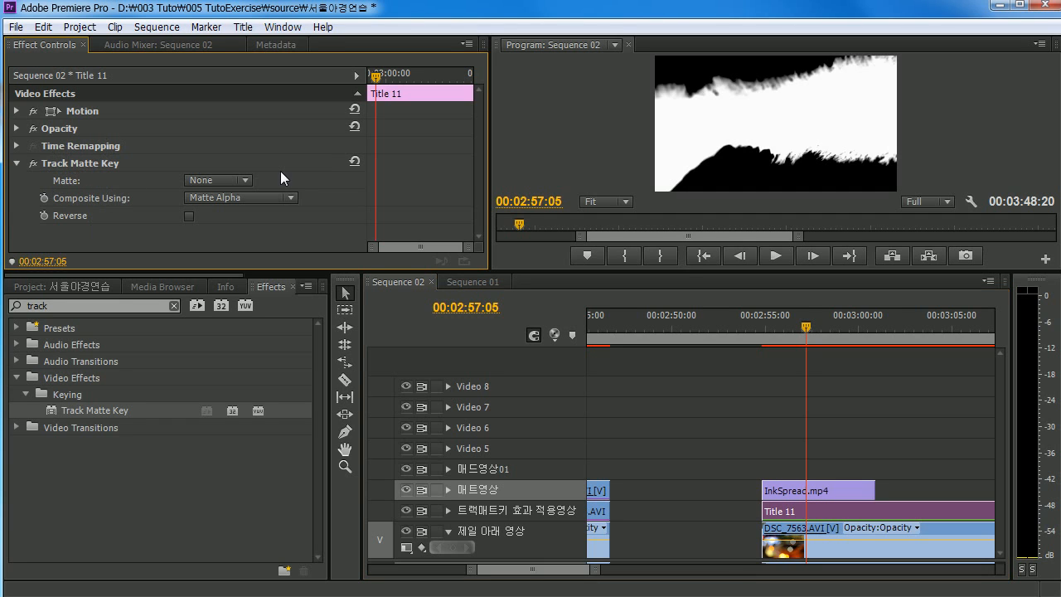
click(222, 181)
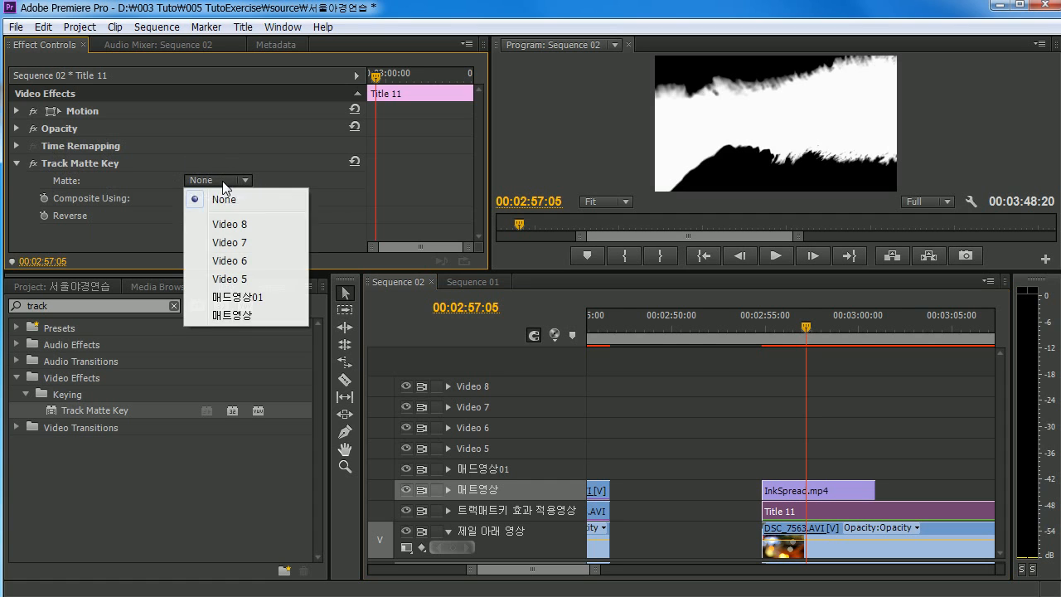
click(265, 160)
click(797, 491)
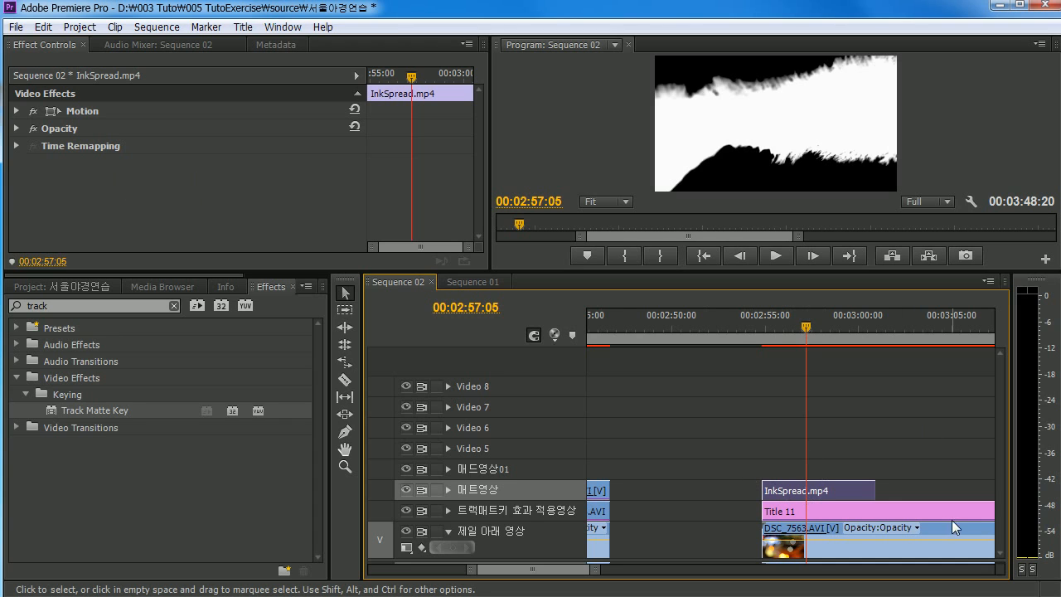
click(819, 512)
click(219, 185)
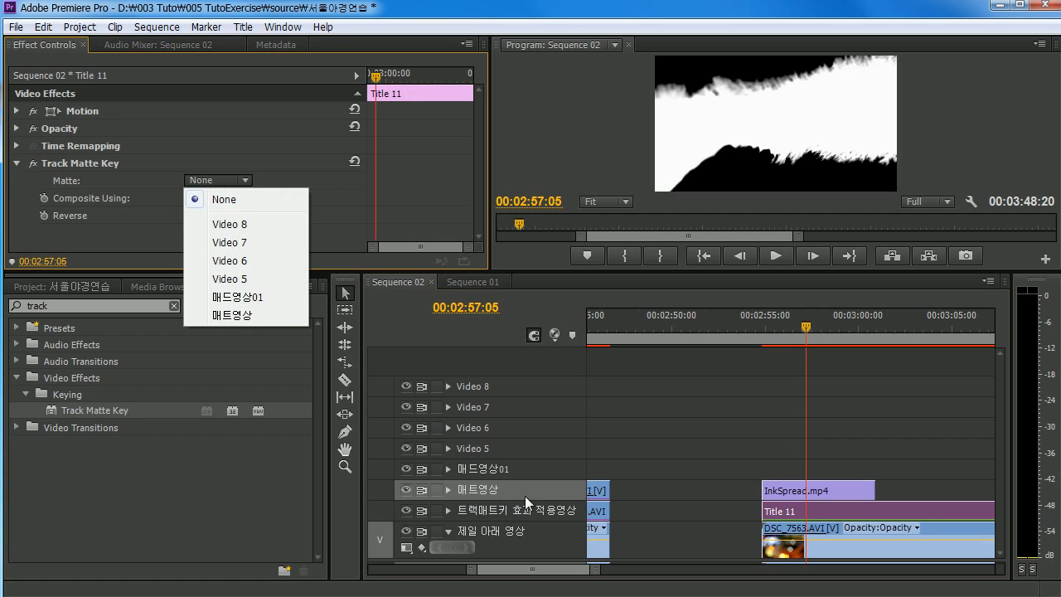
click(236, 315)
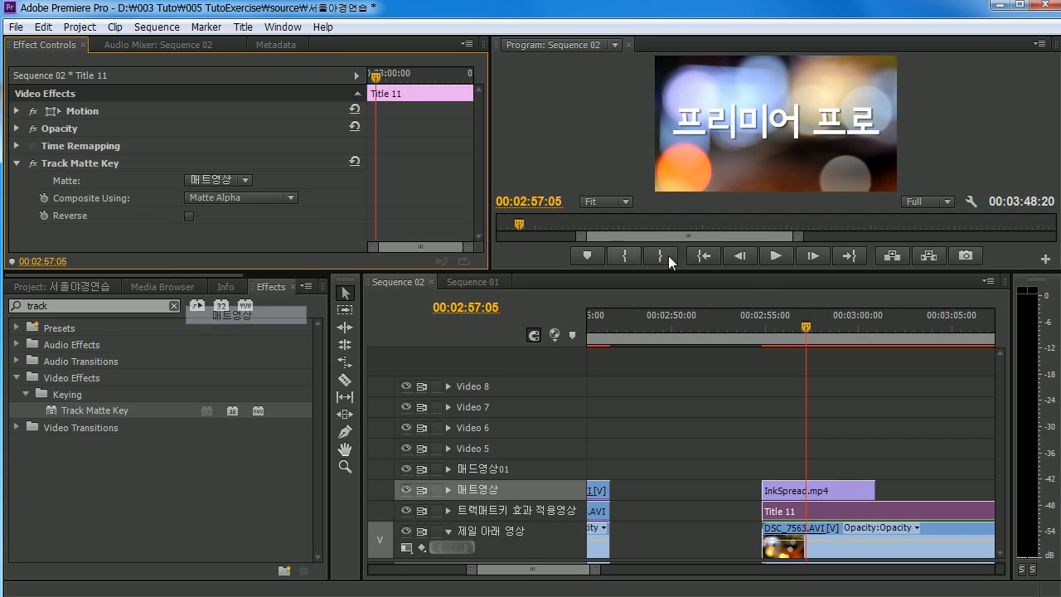
Step: Set the Track Matte Key's Composite Using option to Matte Luma and scrub over the title up to 00:02:56:15
click(793, 326)
drag(793, 325, 755, 336)
click(77, 206)
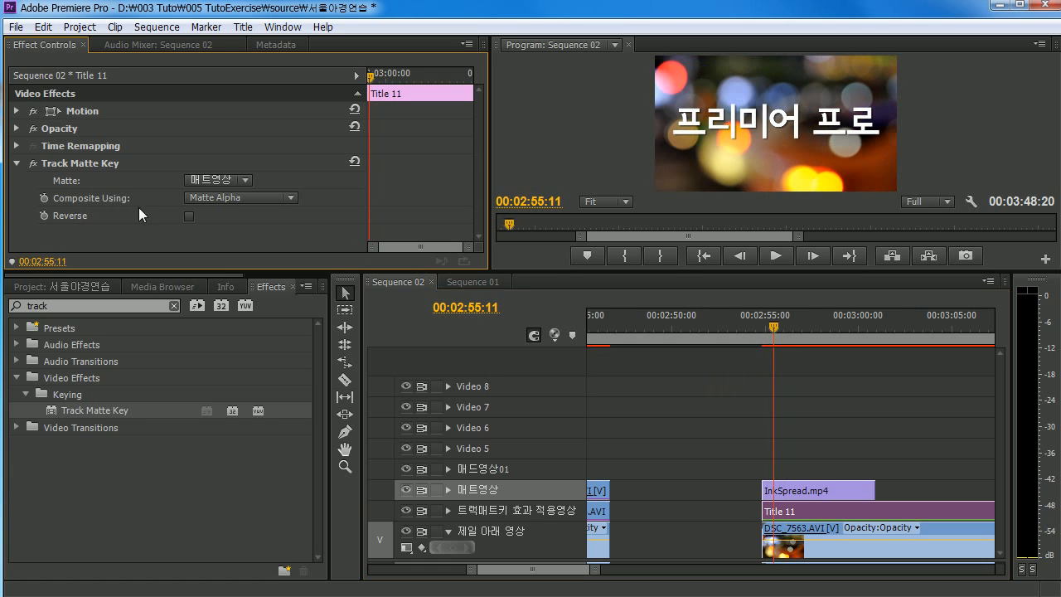
click(221, 197)
click(253, 236)
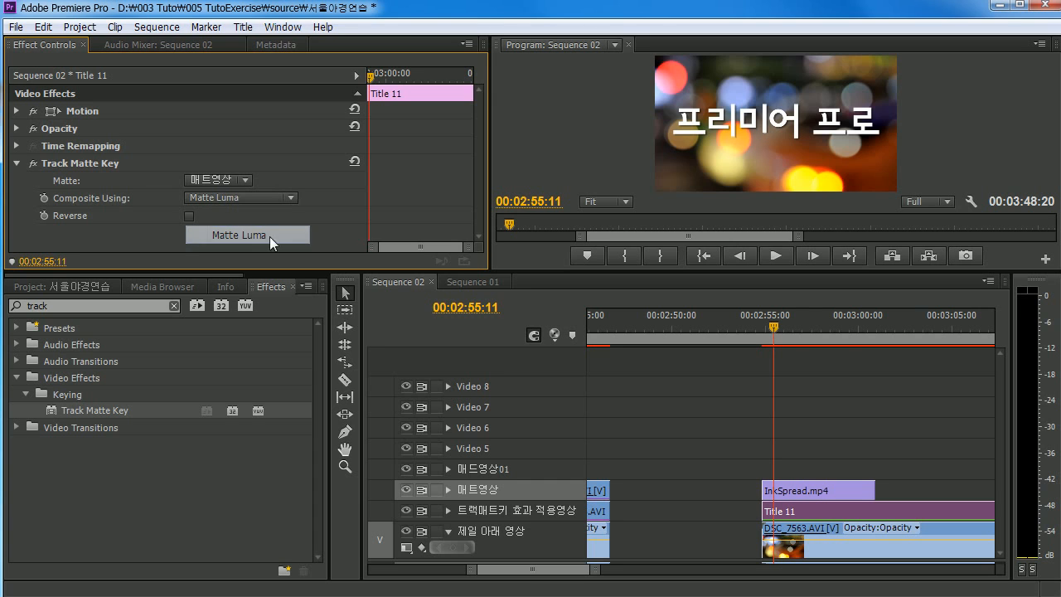
drag(774, 325, 796, 341)
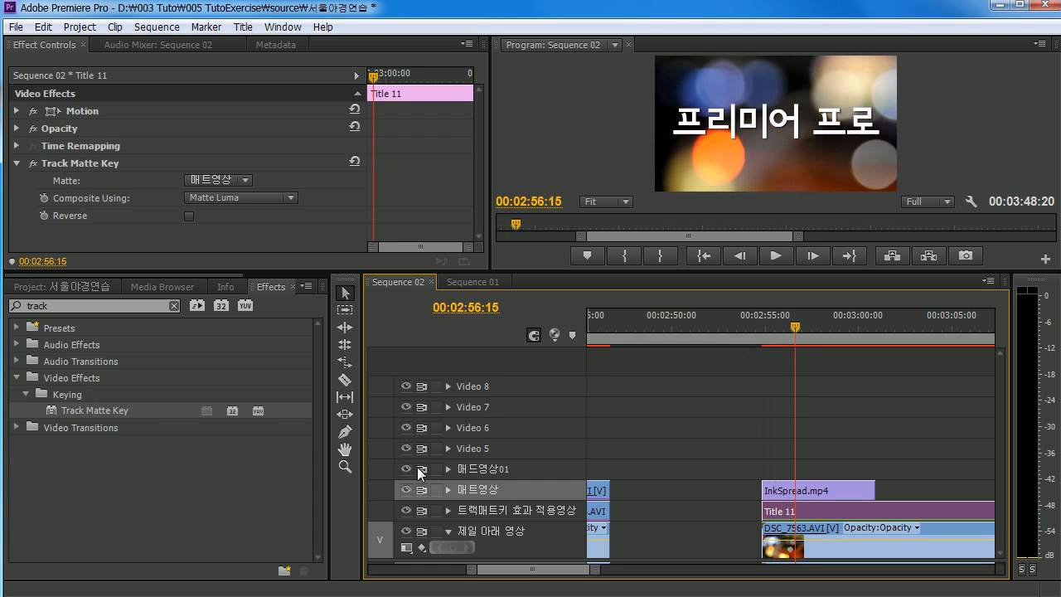
Step: With the title's track temporarily hidden, switch Composite Using to Matte Alpha and back to Matte Luma
click(406, 510)
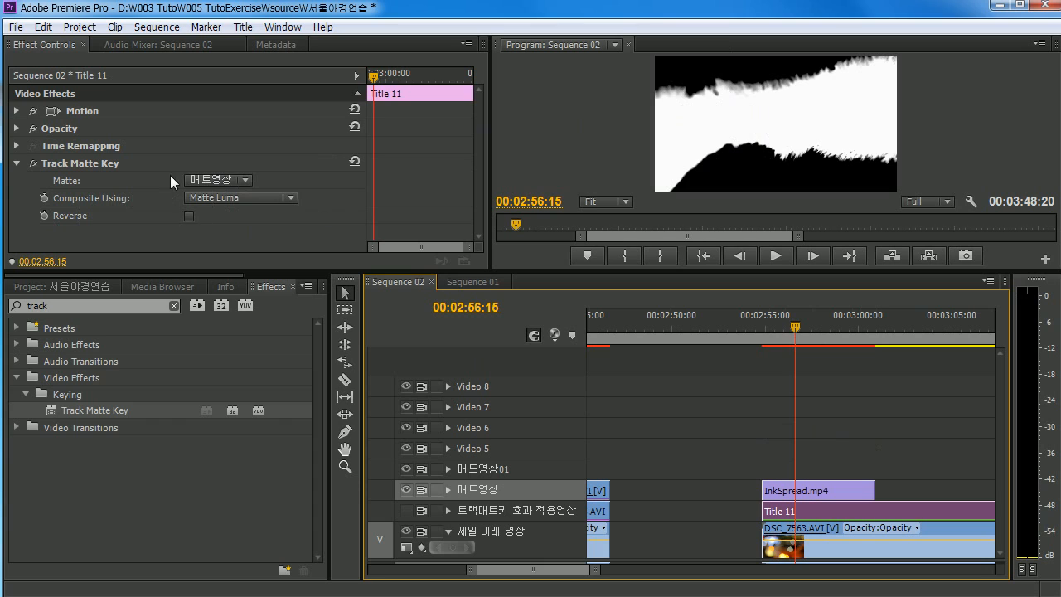
click(225, 197)
click(231, 218)
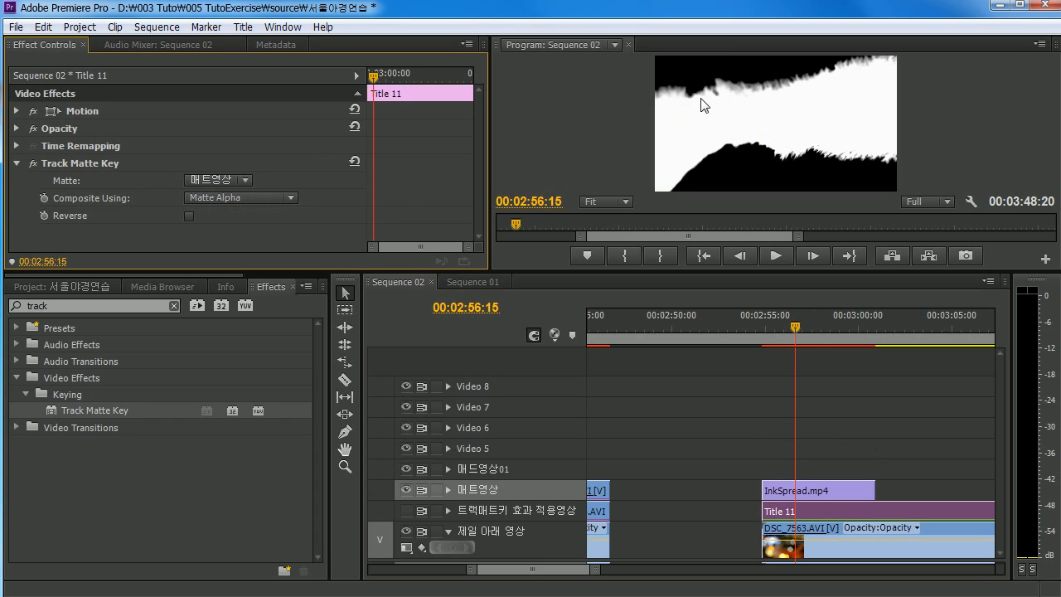
click(208, 200)
click(200, 232)
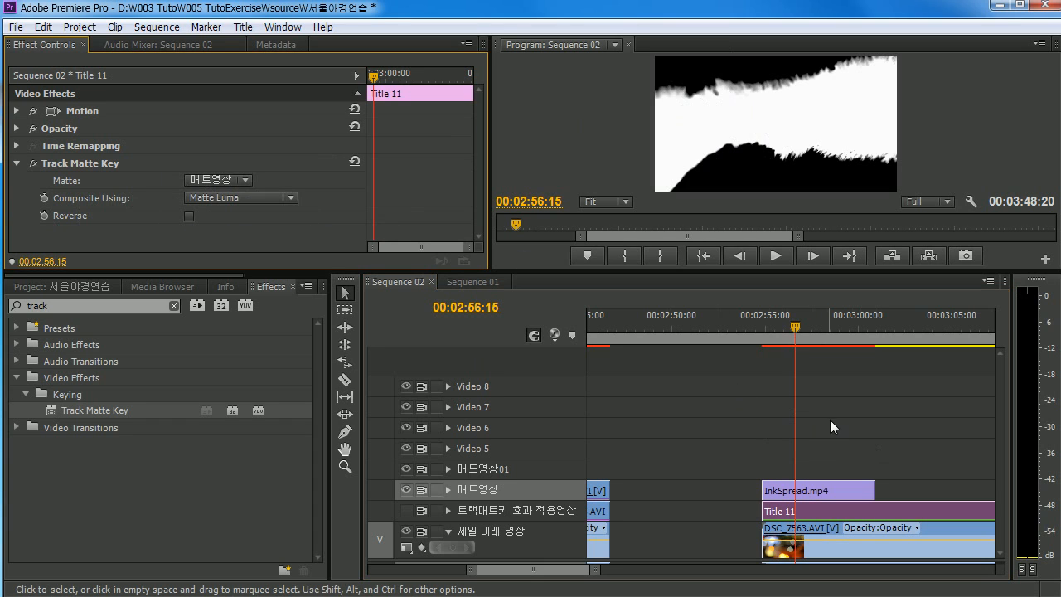
click(803, 489)
click(406, 511)
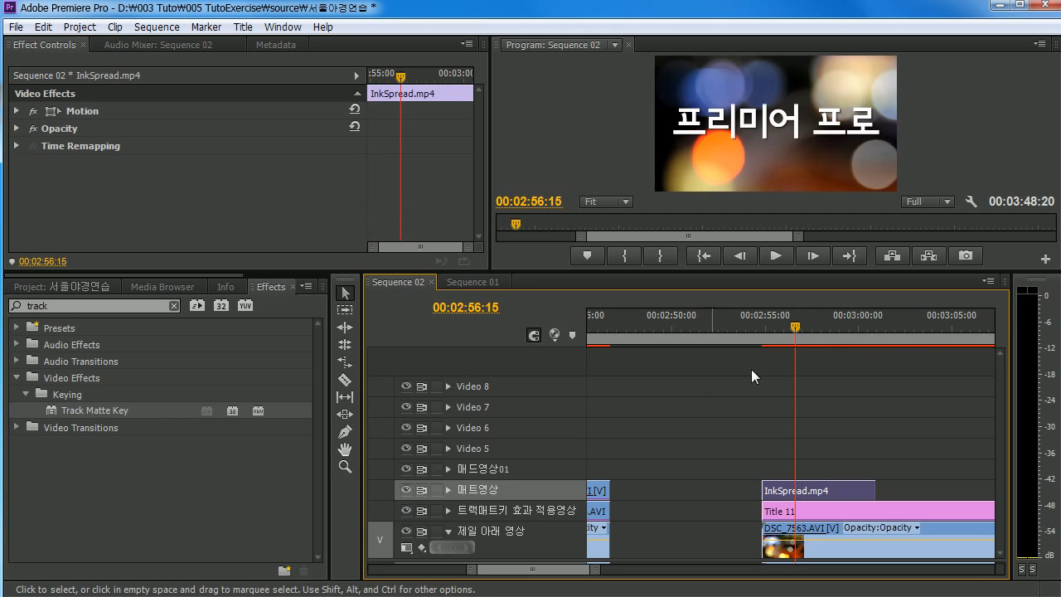
Step: Play the title reveal from the start of InkSpread.mp4, briefly hiding the title's track to compare it with the bare matte
drag(797, 336, 764, 331)
key(space)
key(space)
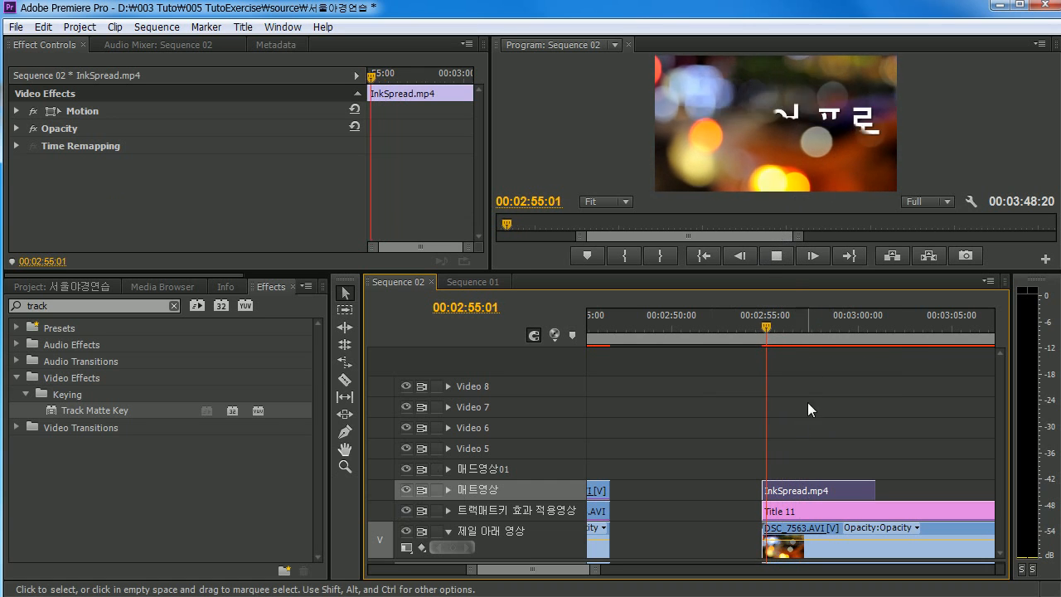
click(405, 510)
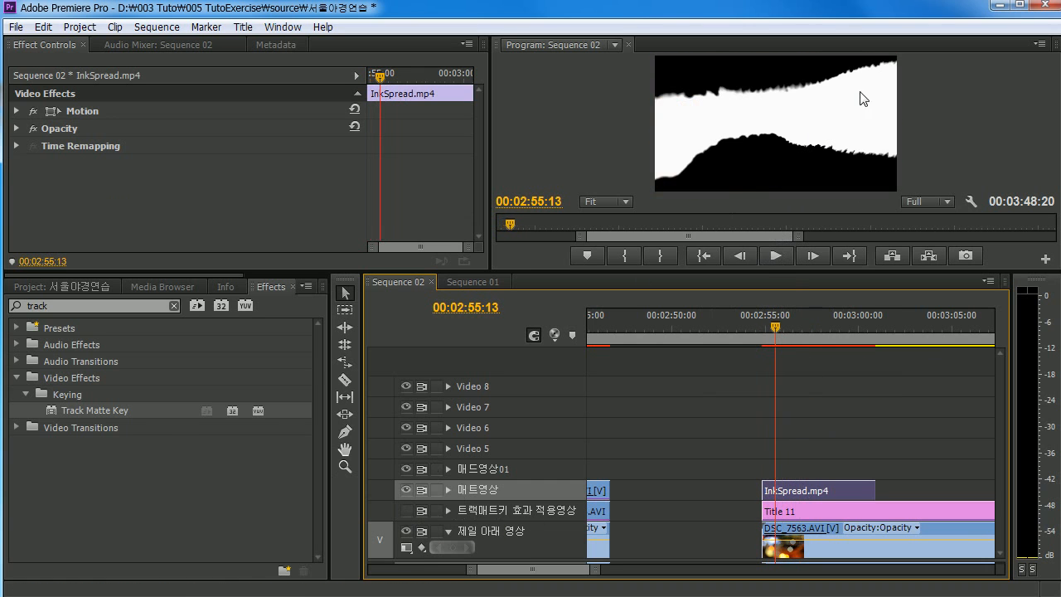
click(405, 511)
drag(775, 330, 765, 330)
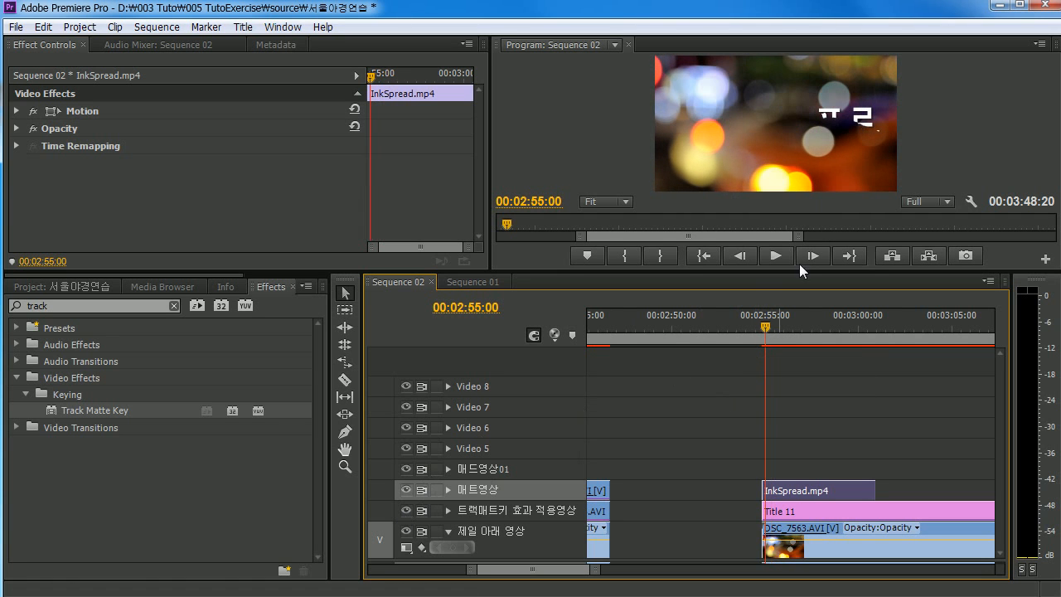
key(space)
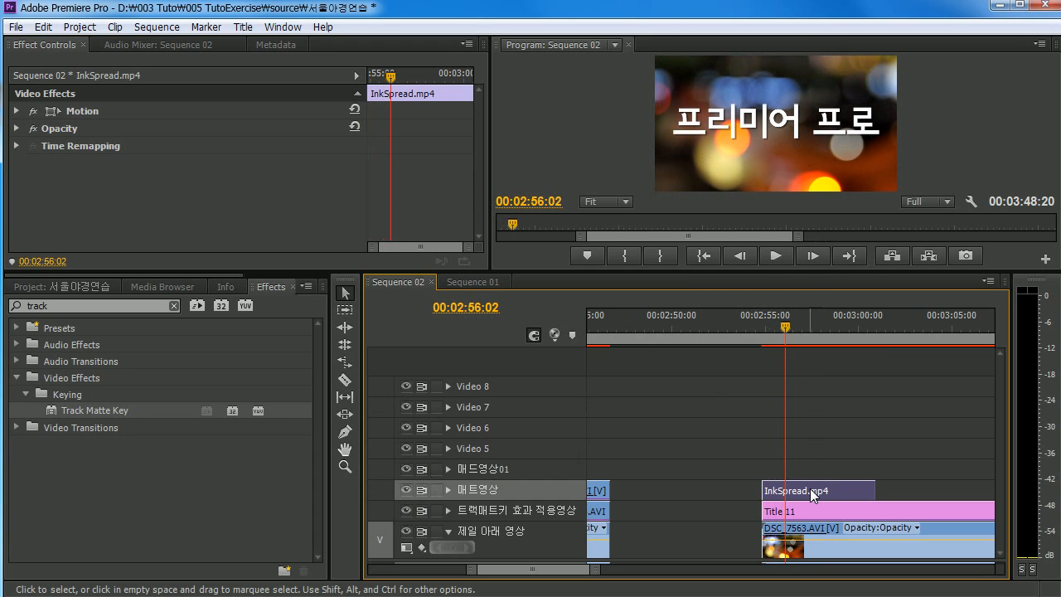
Step: Place DSC_7675.AVI from the project on the 매드영상01 track above InkSpread.mp4, aligned with that clip's start
drag(807, 488, 807, 488)
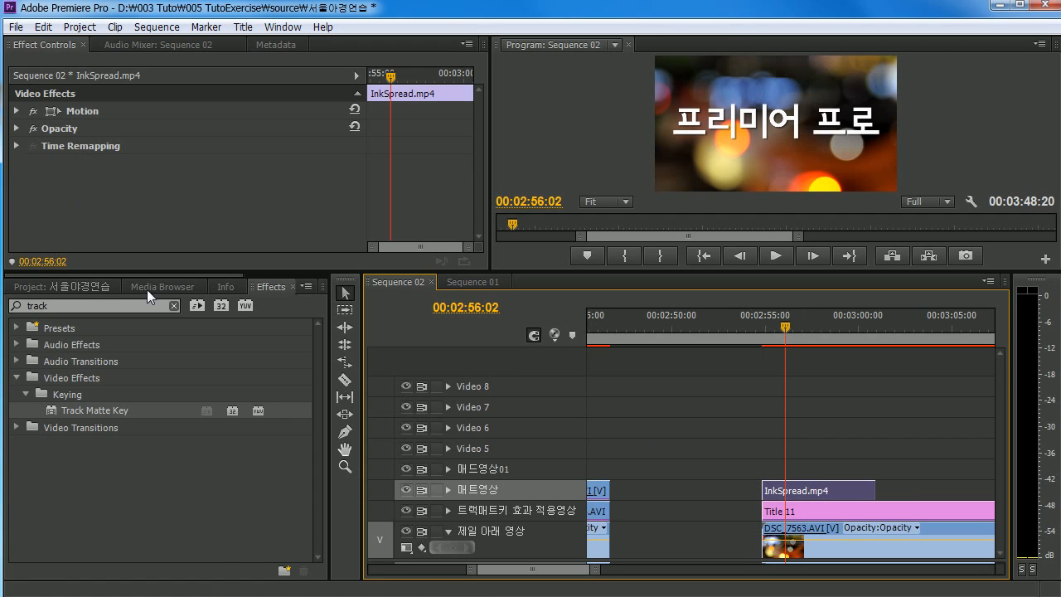
click(75, 287)
scroll(153, 532, down, 5)
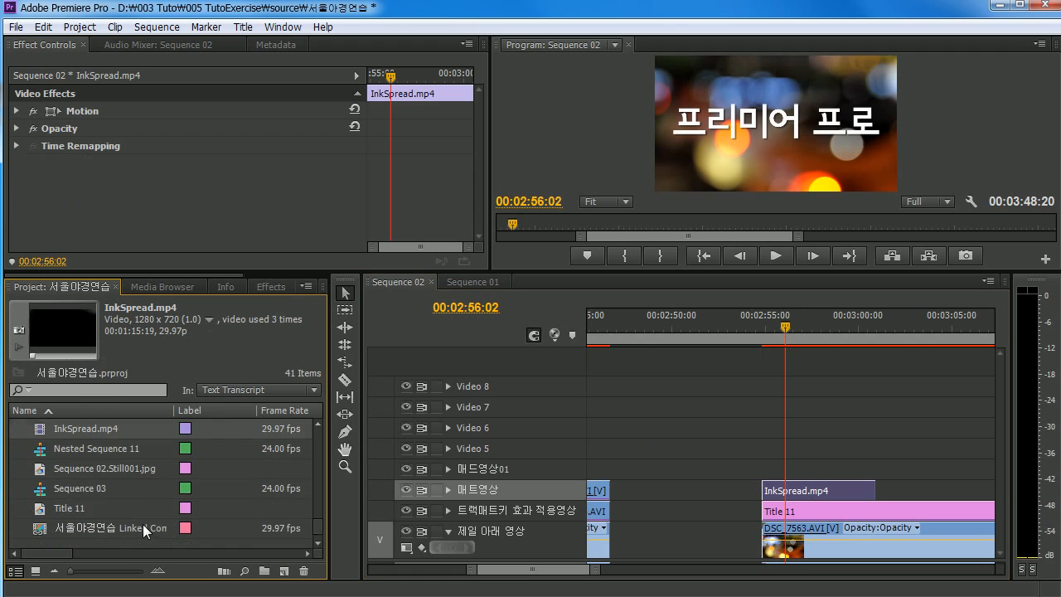
scroll(141, 522, up, 4)
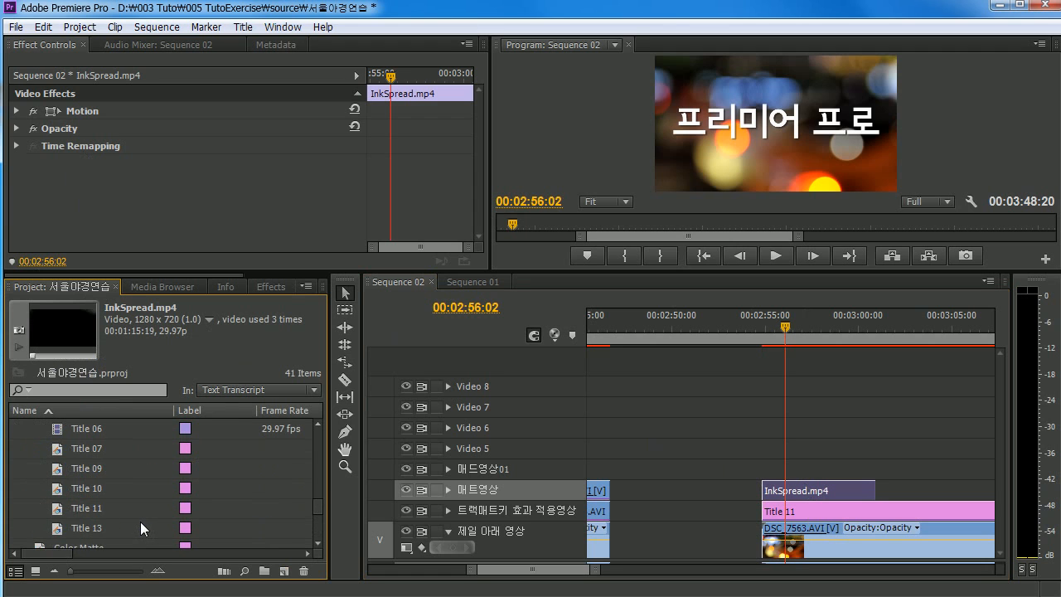
scroll(136, 526, up, 5)
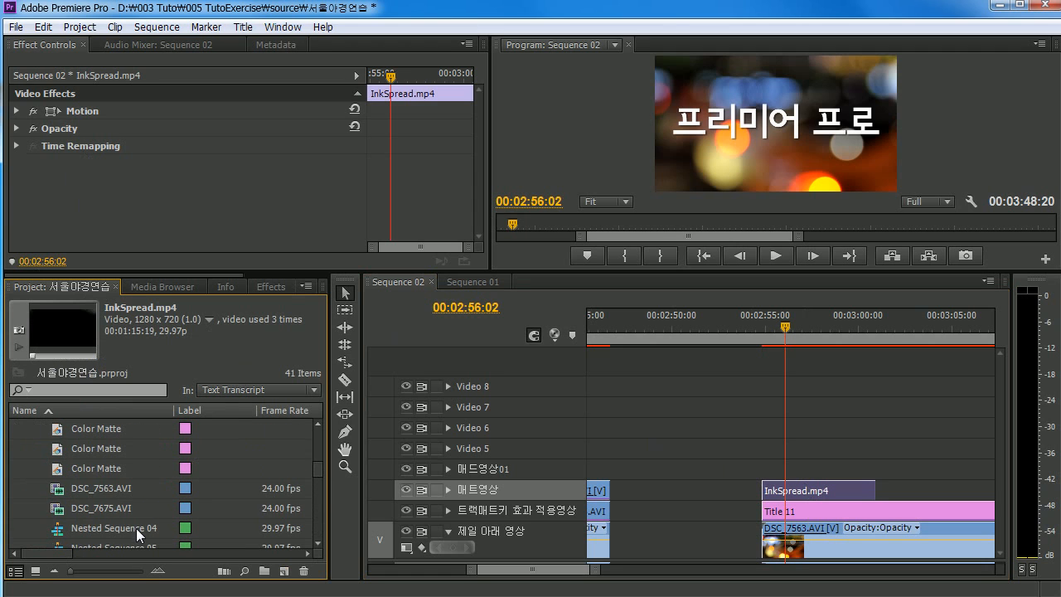
click(102, 508)
drag(93, 509, 765, 483)
mouse_move(782, 331)
mouse_down()
mouse_move(793, 336)
mouse_move(790, 347)
mouse_up()
click(787, 466)
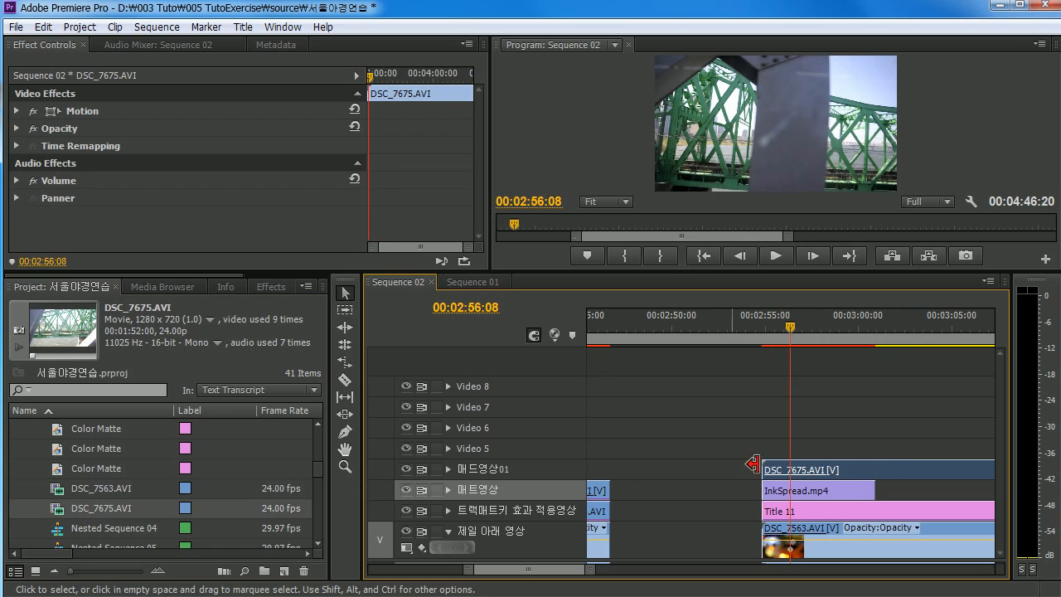
Step: Copy Title 11's Track Matte Key effect onto DSC_7675.AVI and move the playhead to 00:02:56:14
click(821, 511)
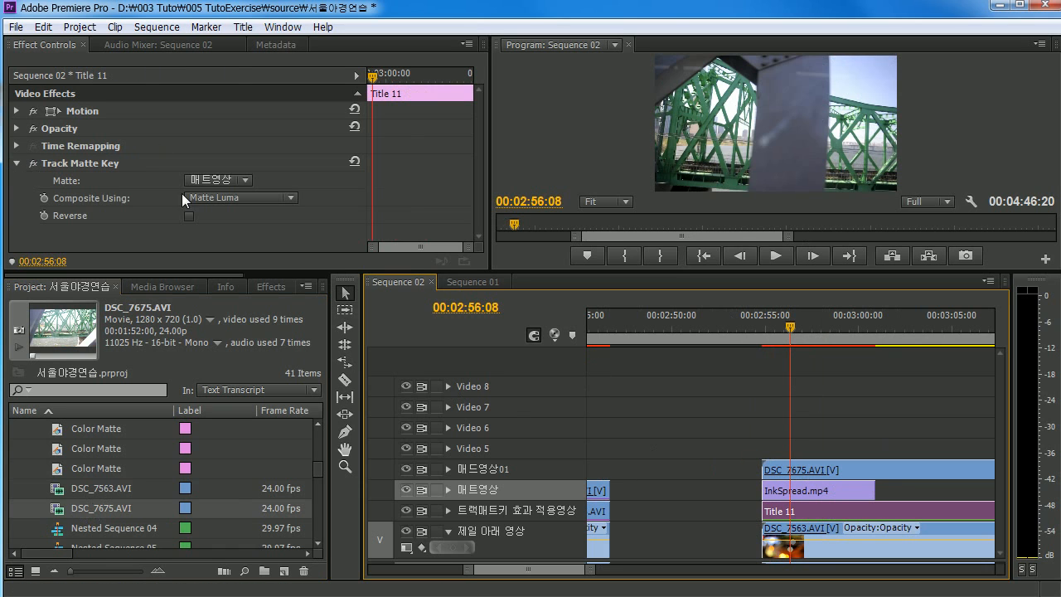
click(66, 165)
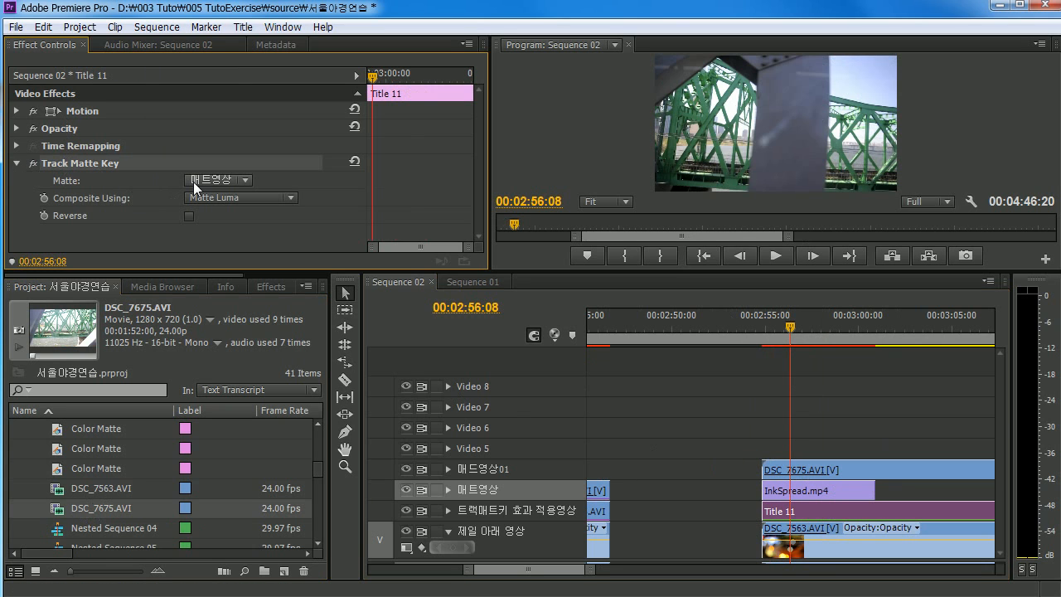
click(846, 471)
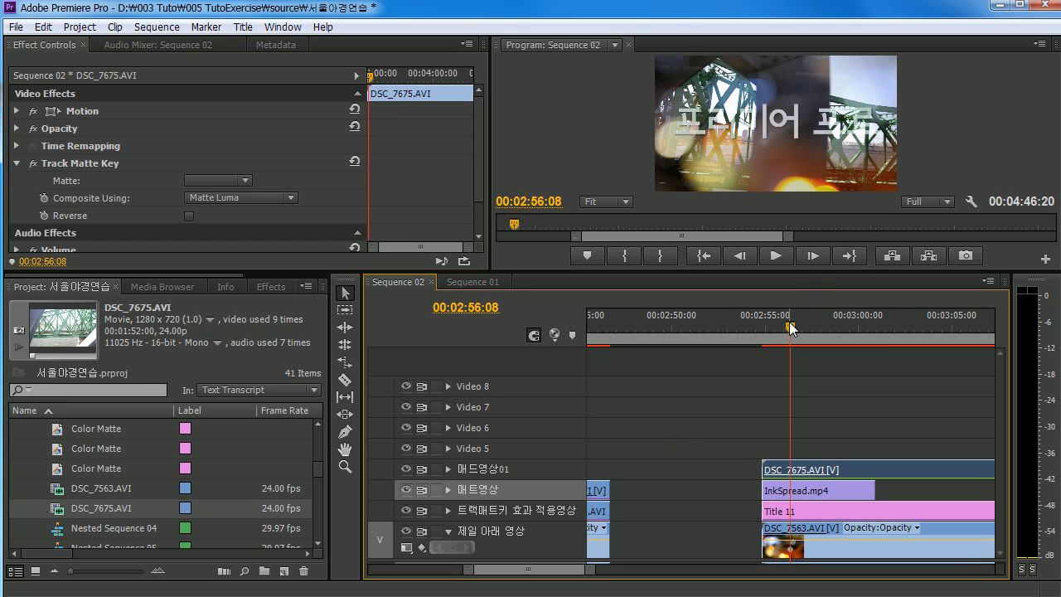
mouse_move(790, 327)
mouse_down()
mouse_move(769, 328)
mouse_move(795, 327)
mouse_up()
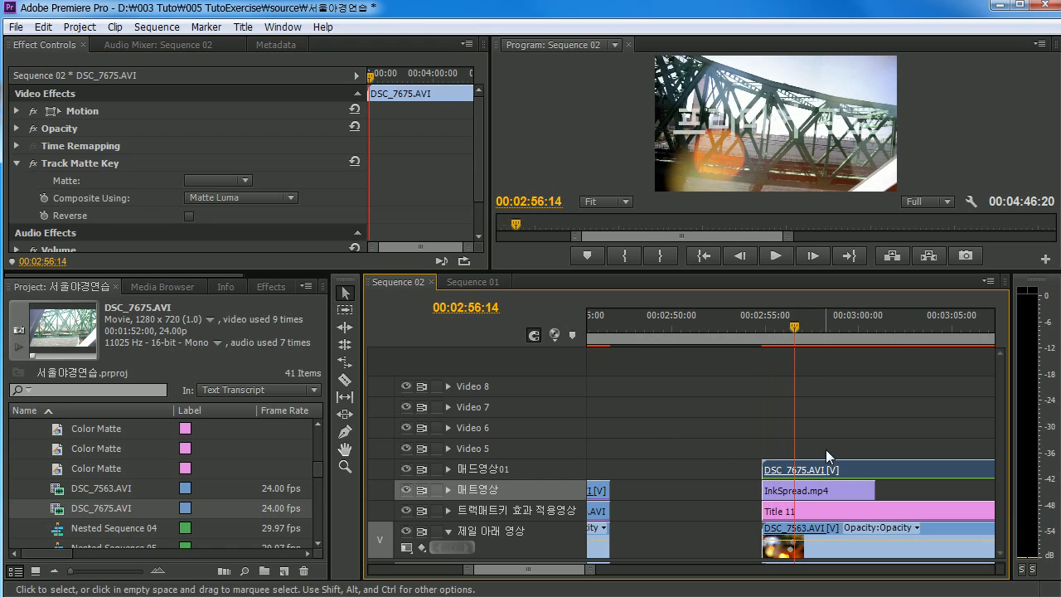
Step: Check which tracks DSC_7675.AVI's Track Matte Key offers as its Matte, without choosing one
click(828, 453)
click(830, 469)
click(204, 181)
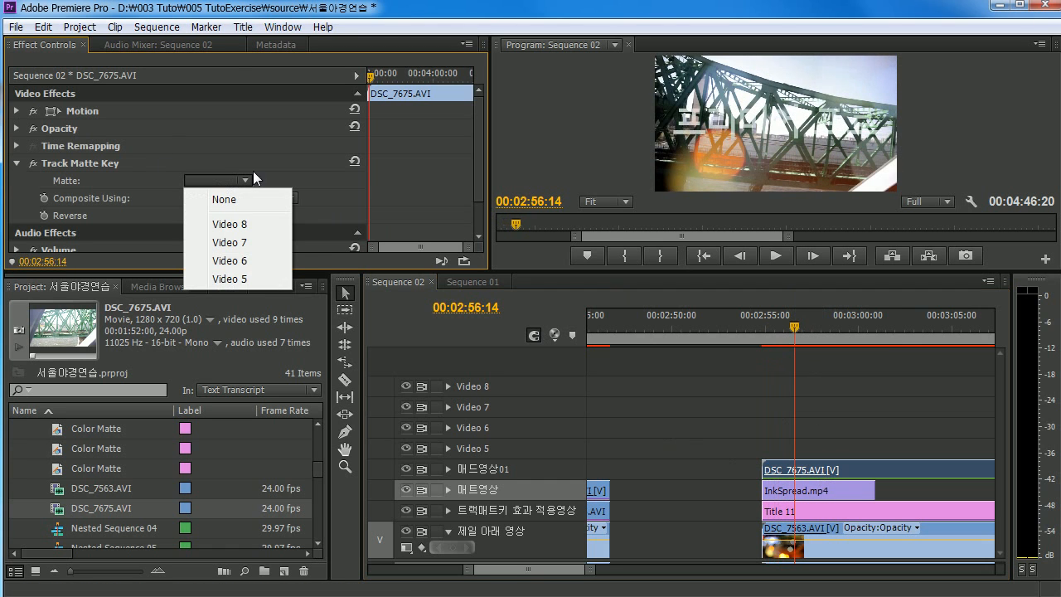
click(328, 123)
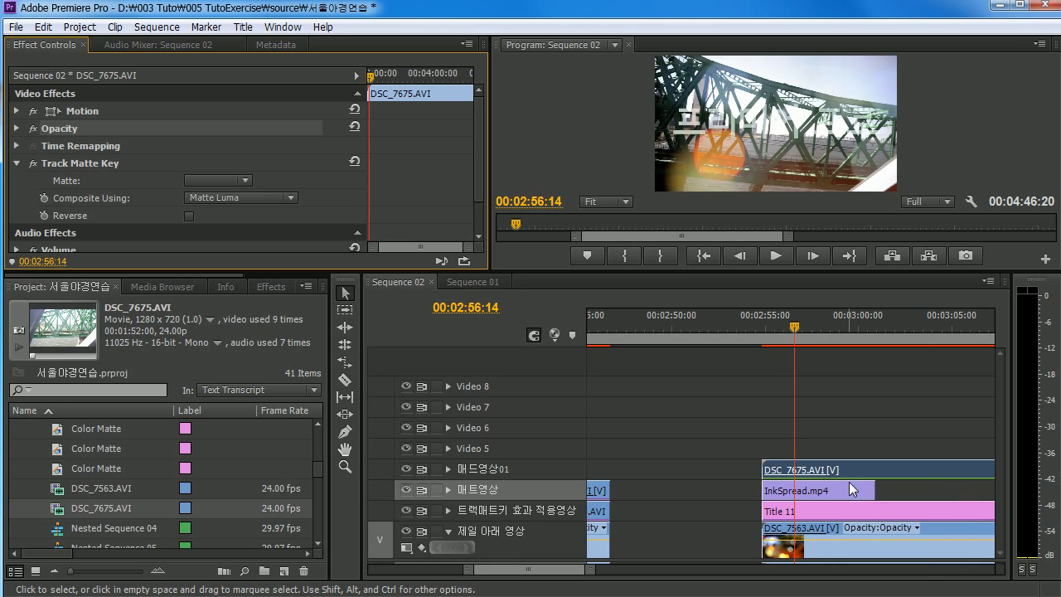
Step: Reorder the clips so InkSpread.mp4 sits on the 매드영상01 track and DSC_7675.AVI on the 매트영상 track beneath it
mouse_move(834, 491)
mouse_down()
mouse_move(835, 463)
mouse_move(811, 493)
mouse_up()
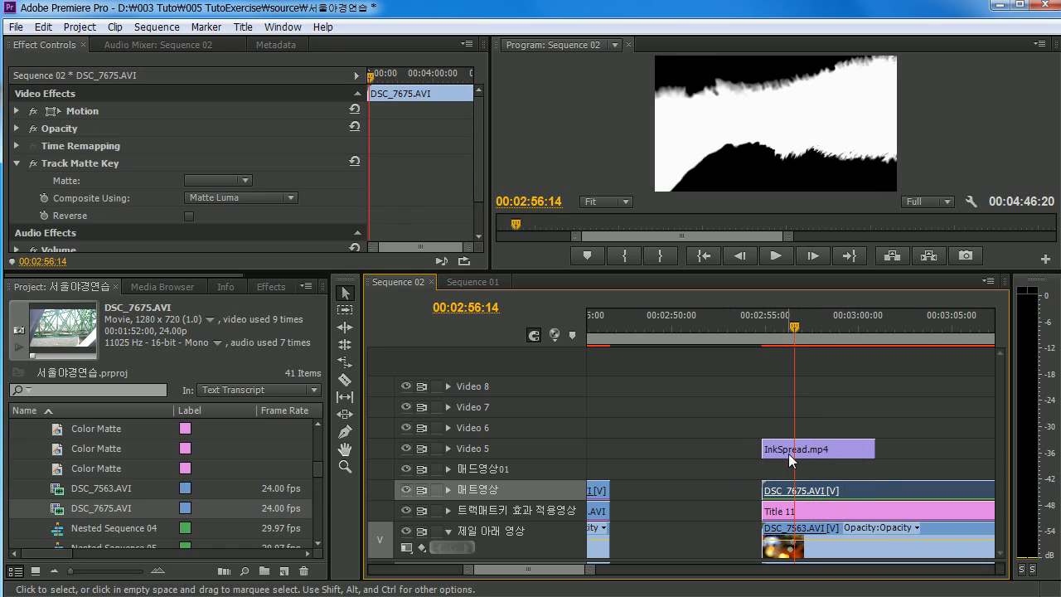
drag(823, 448, 817, 469)
click(792, 512)
click(800, 494)
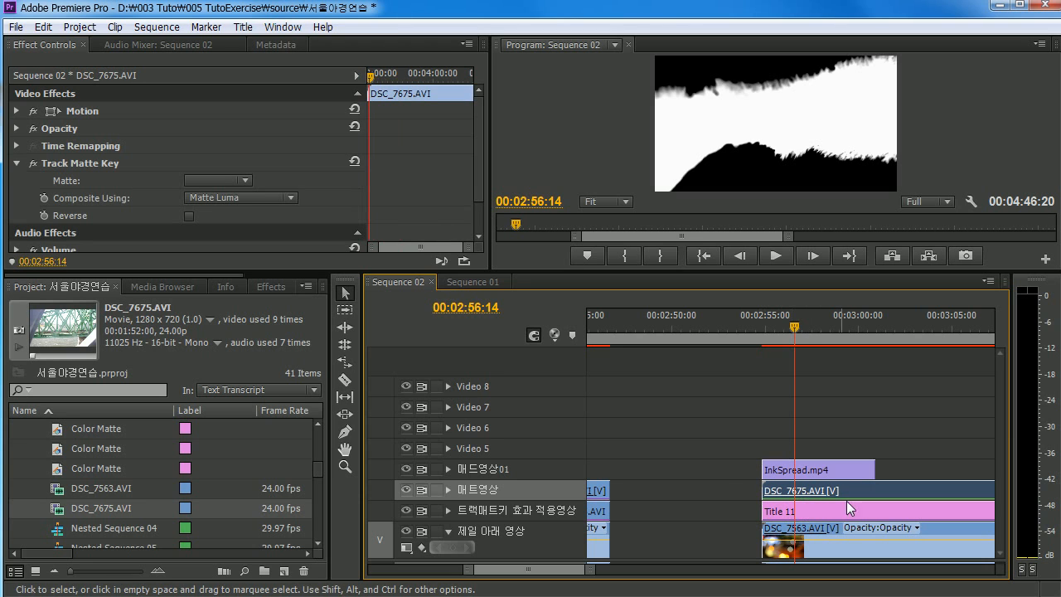
click(814, 467)
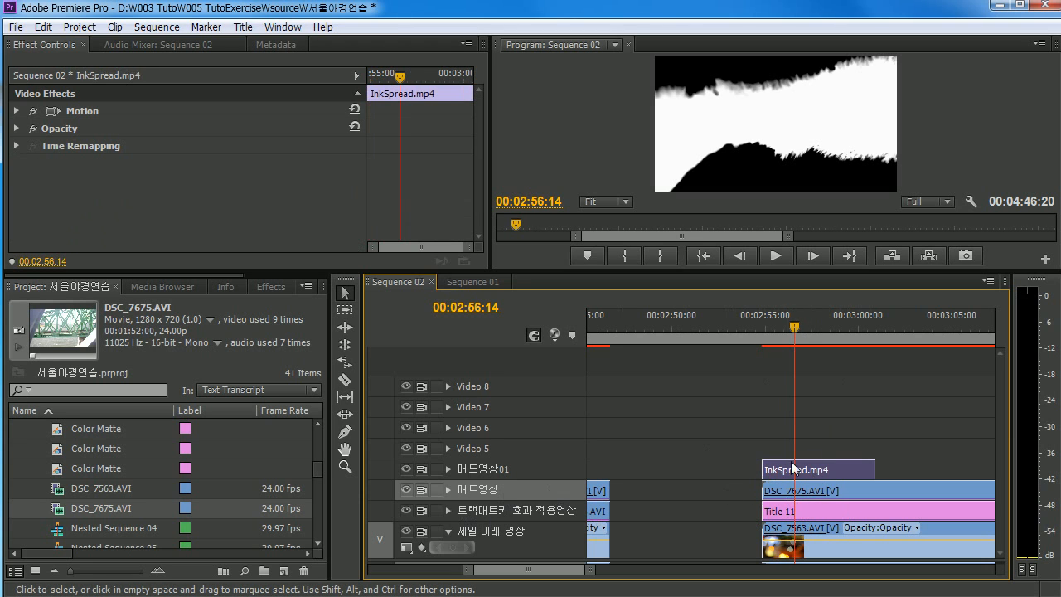
Step: Set the Track Matte Key's Matte to the 매드영상01 track for both Title 11 and DSC_7675.AVI, and scrub over the reveal
click(814, 512)
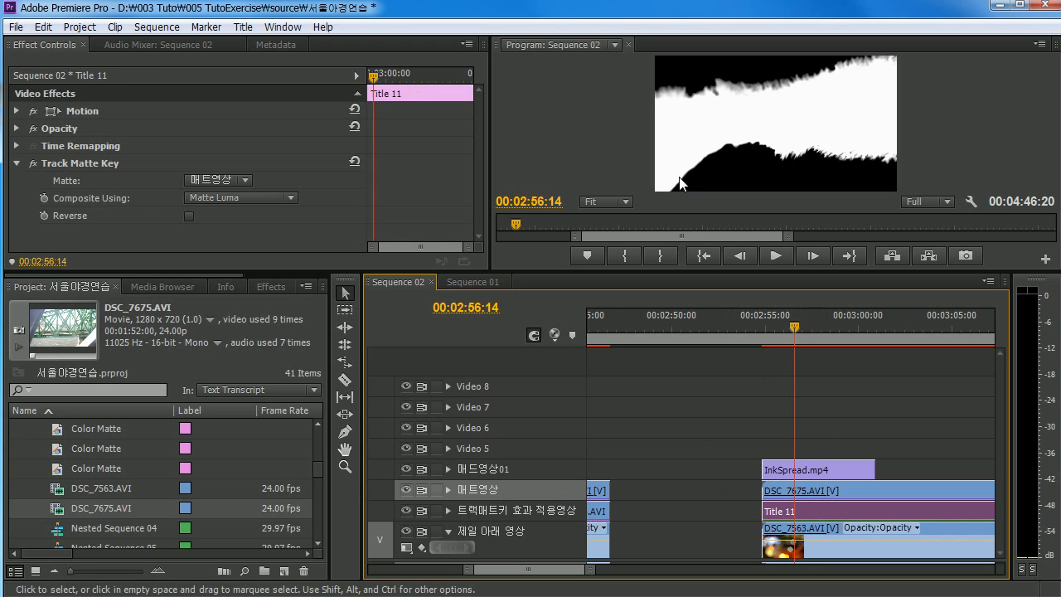
click(218, 179)
click(241, 298)
click(801, 496)
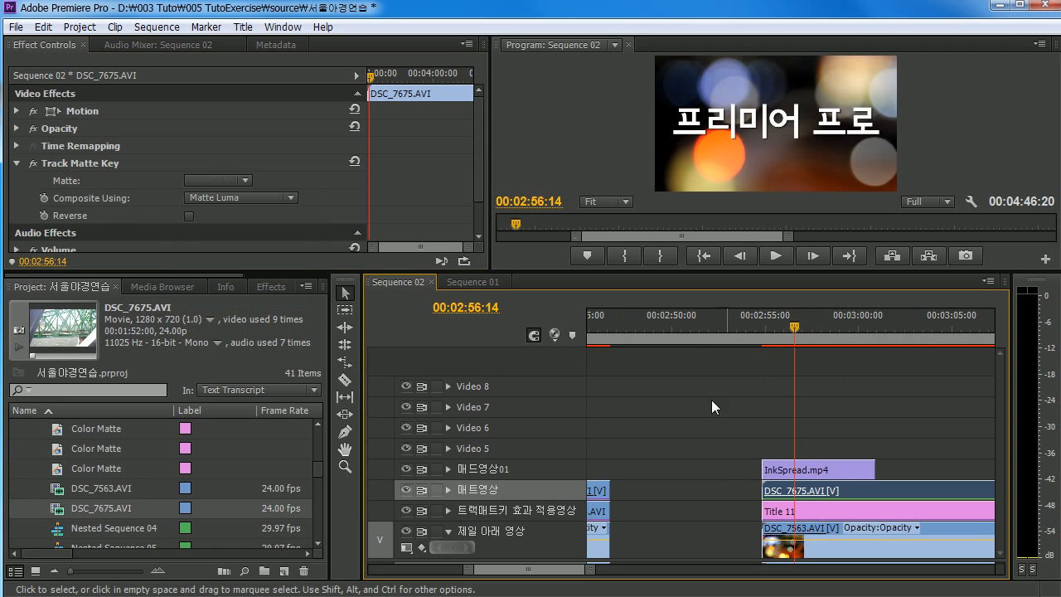
click(219, 180)
click(241, 298)
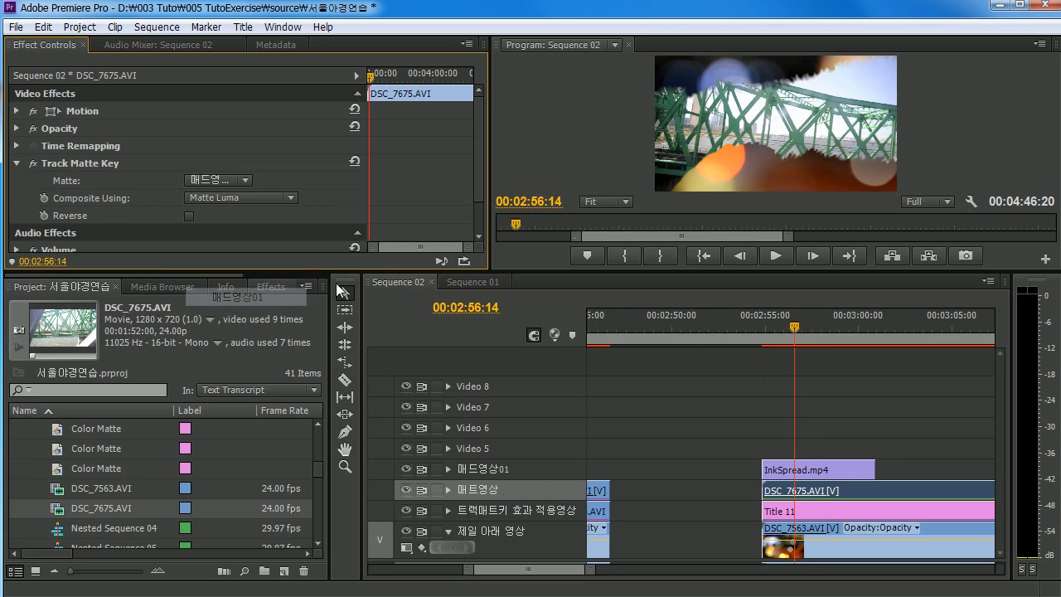
mouse_move(782, 326)
mouse_down()
mouse_move(765, 329)
mouse_move(793, 329)
mouse_up()
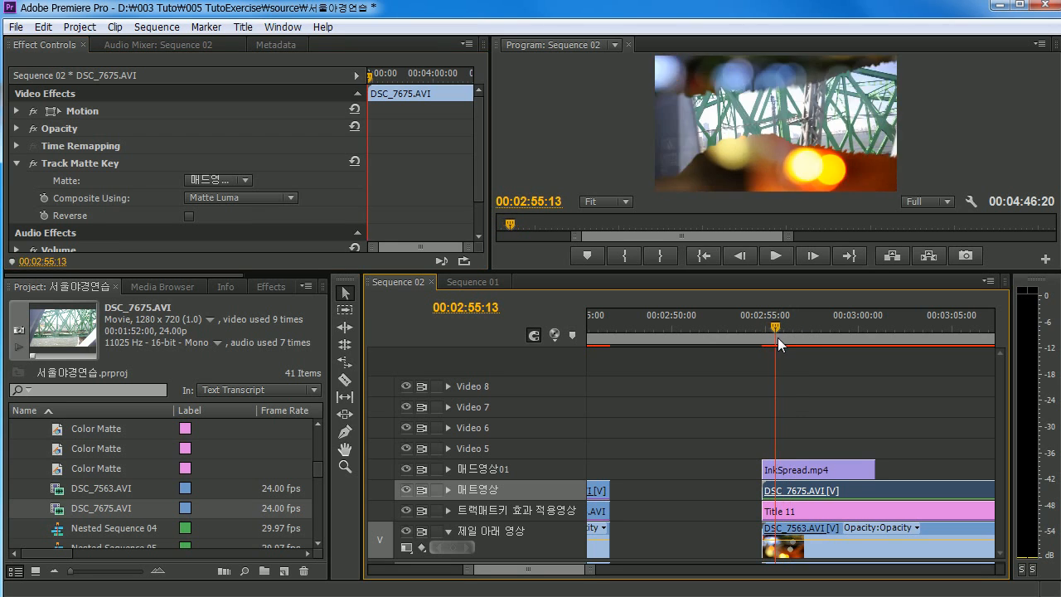
Step: Swap the two clips so Title 11 is on the 매트영상 track, directly above DSC_7675.AVI on 트랙매트키 효과 적용영상
drag(821, 516, 874, 510)
drag(919, 471, 794, 494)
Step: Play the combined title and bridge footage reveal from 00:02:54:20, then move the playhead to 00:02:58:23
drag(789, 328, 761, 352)
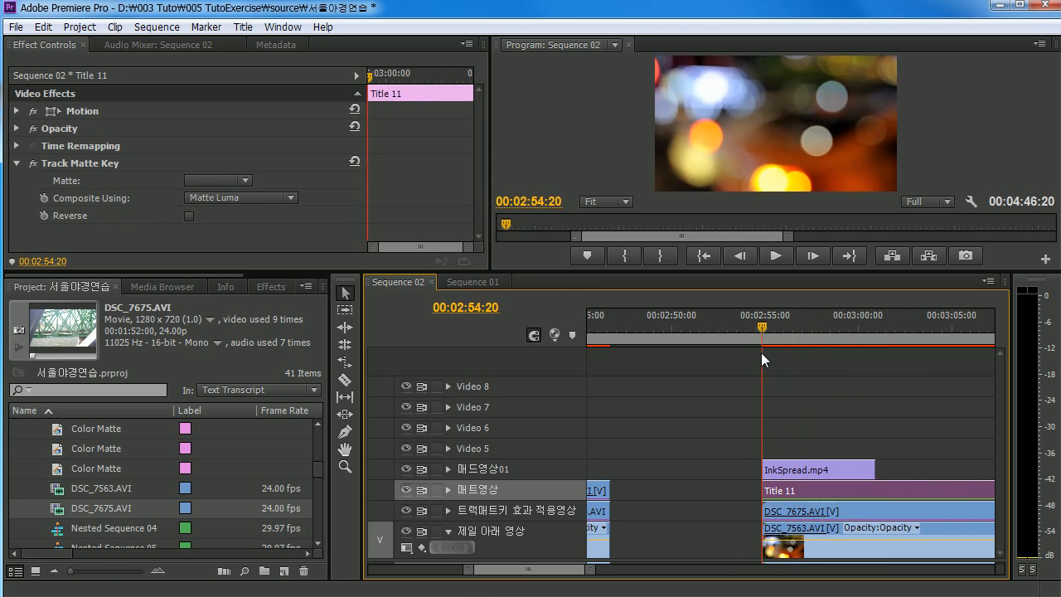
key(space)
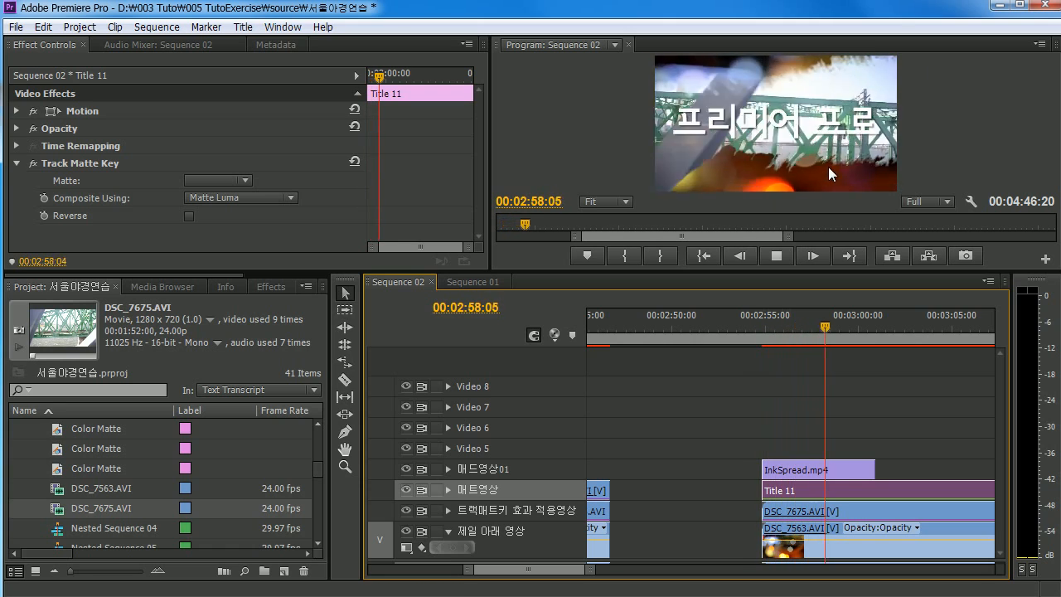
key(space)
key(minus)
key(minus)
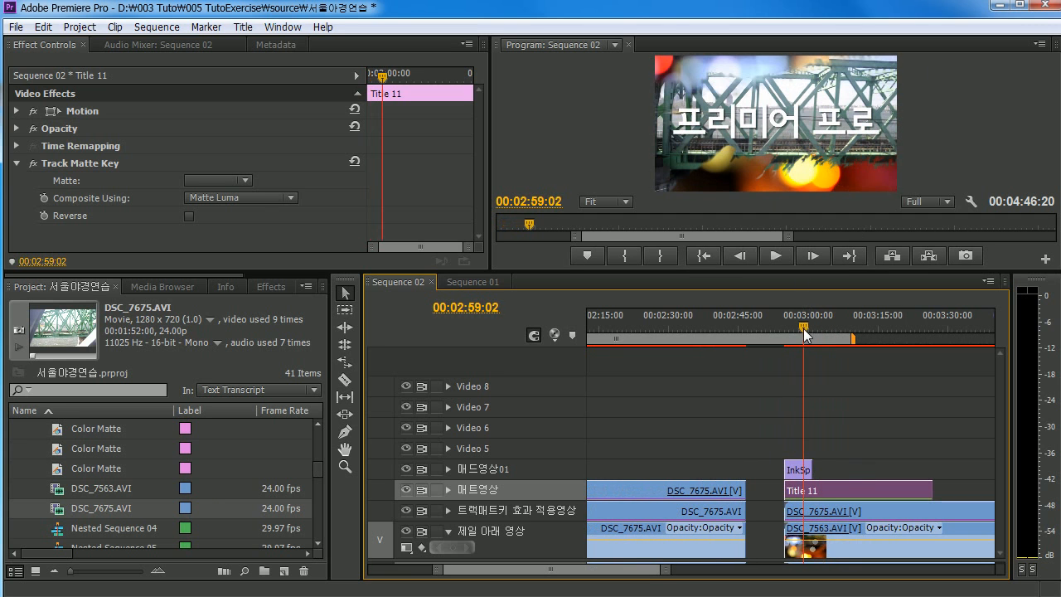
drag(803, 328, 803, 351)
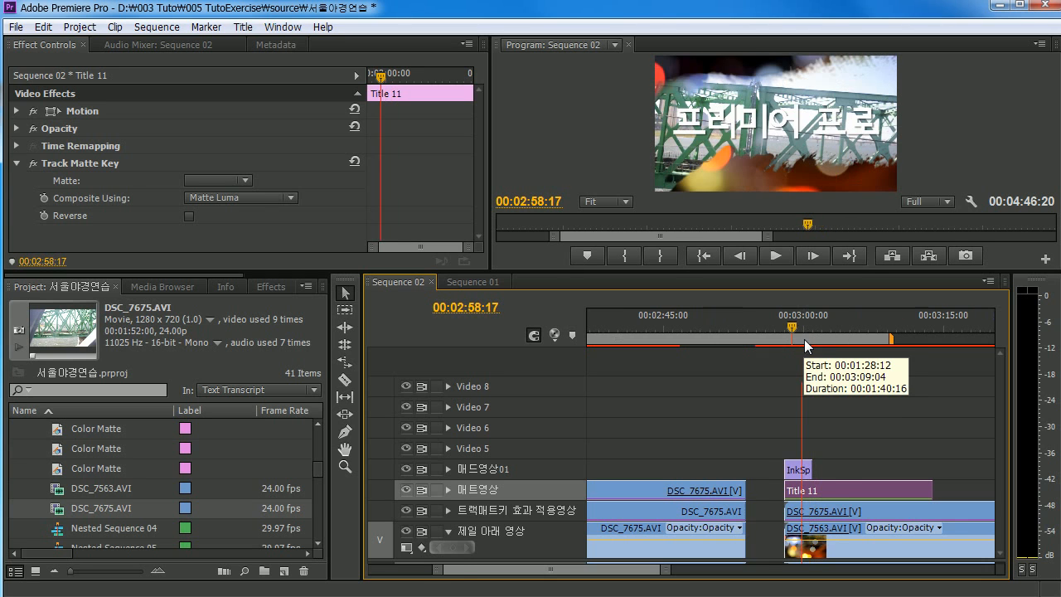
key(equal)
key(equal)
key(minus)
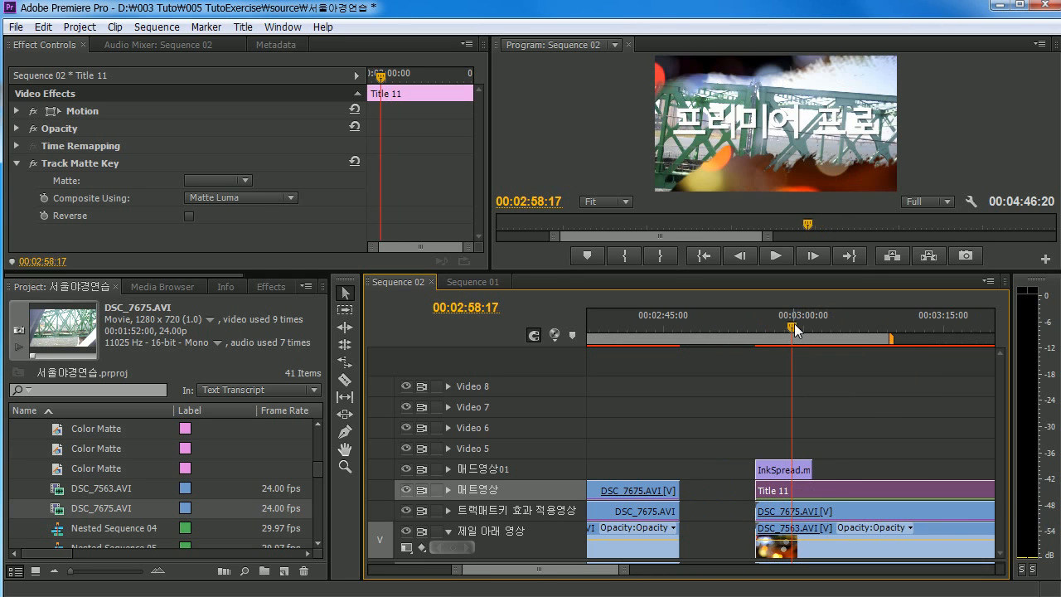
drag(794, 323, 795, 348)
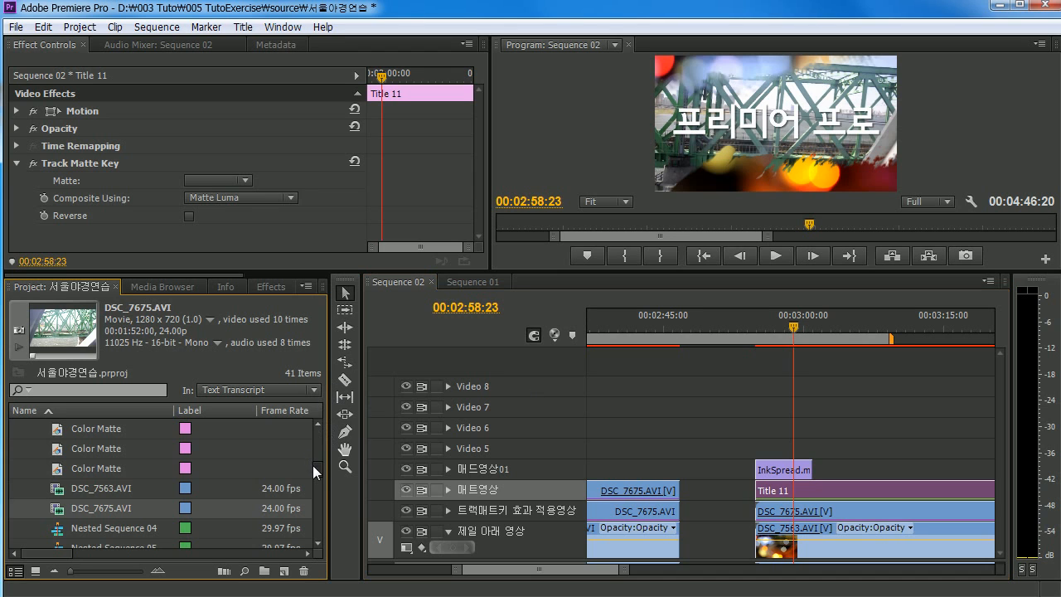
drag(313, 465, 322, 502)
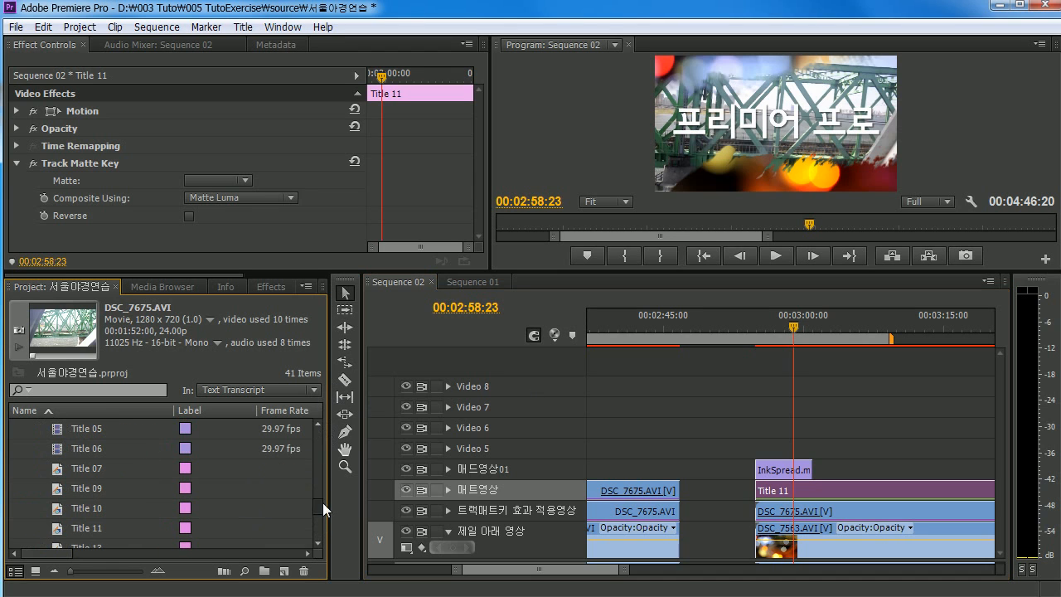
right_click(30, 445)
click(33, 436)
right_click(32, 436)
mouse_move(77, 494)
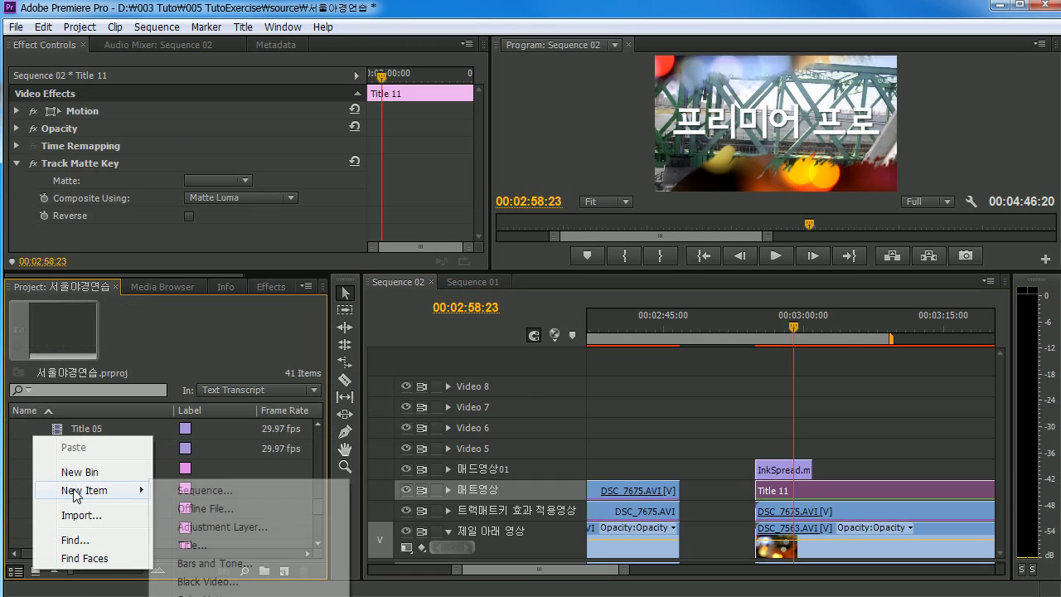
click(92, 413)
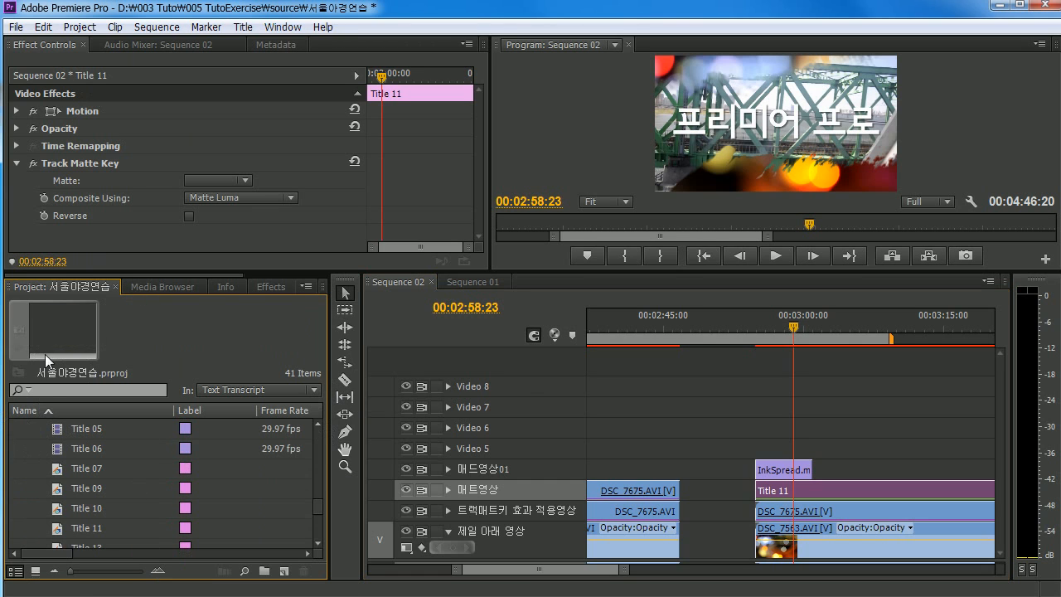
right_click(36, 438)
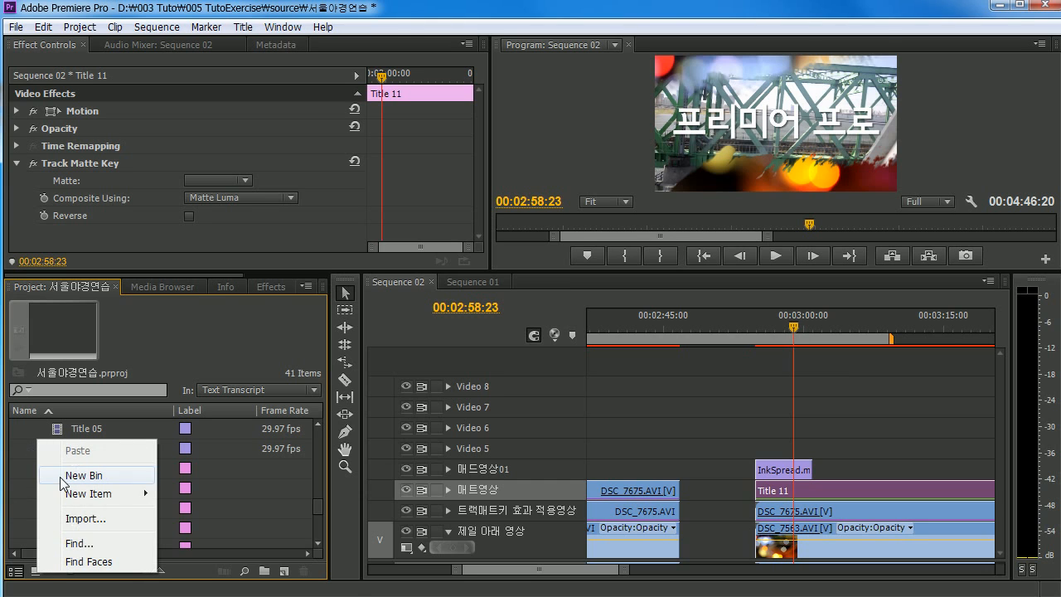
mouse_move(66, 491)
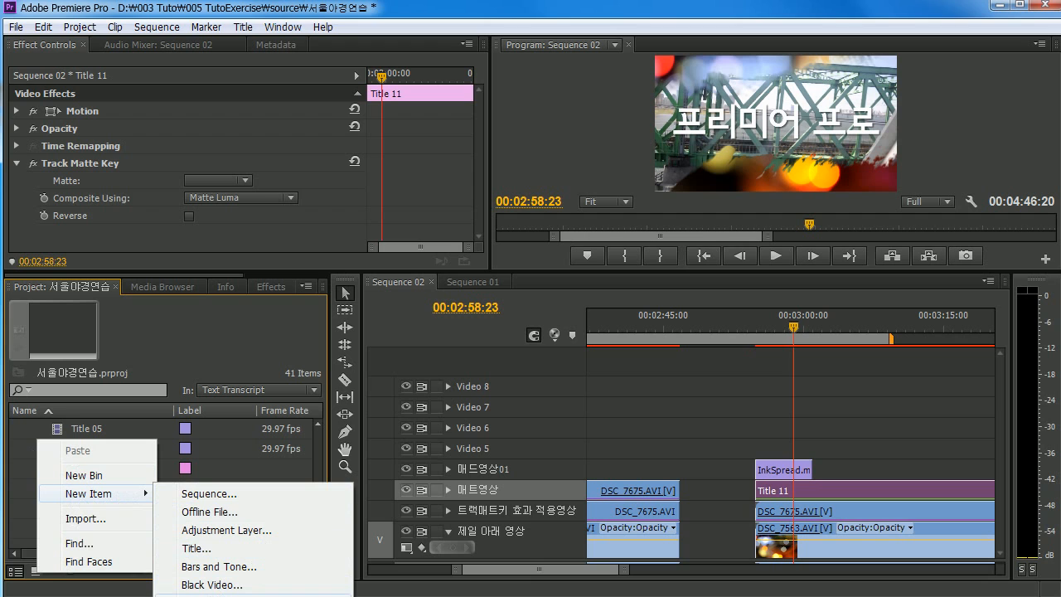
right_click(36, 424)
Step: Create a white 1280 × 720, 24.00fps colour matte with square pixels, named Color Matte
click(138, 266)
drag(138, 266, 138, 187)
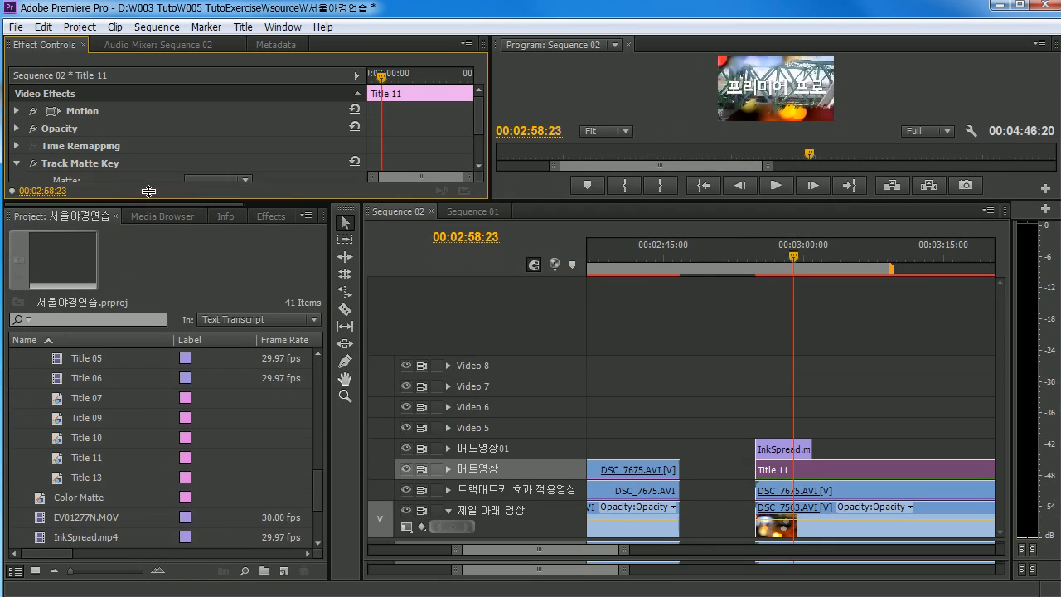
right_click(36, 348)
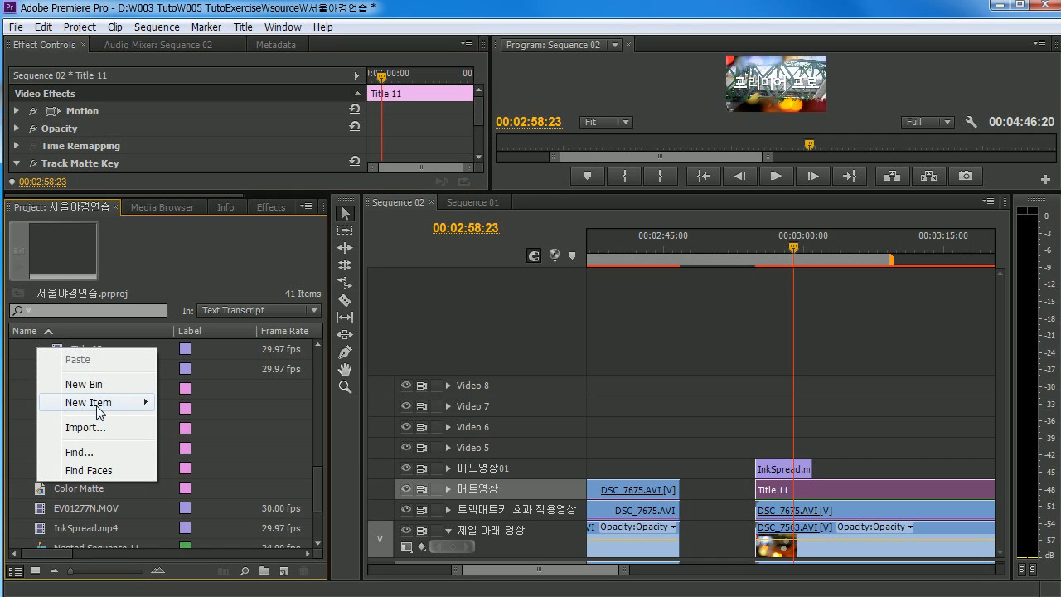
mouse_move(93, 402)
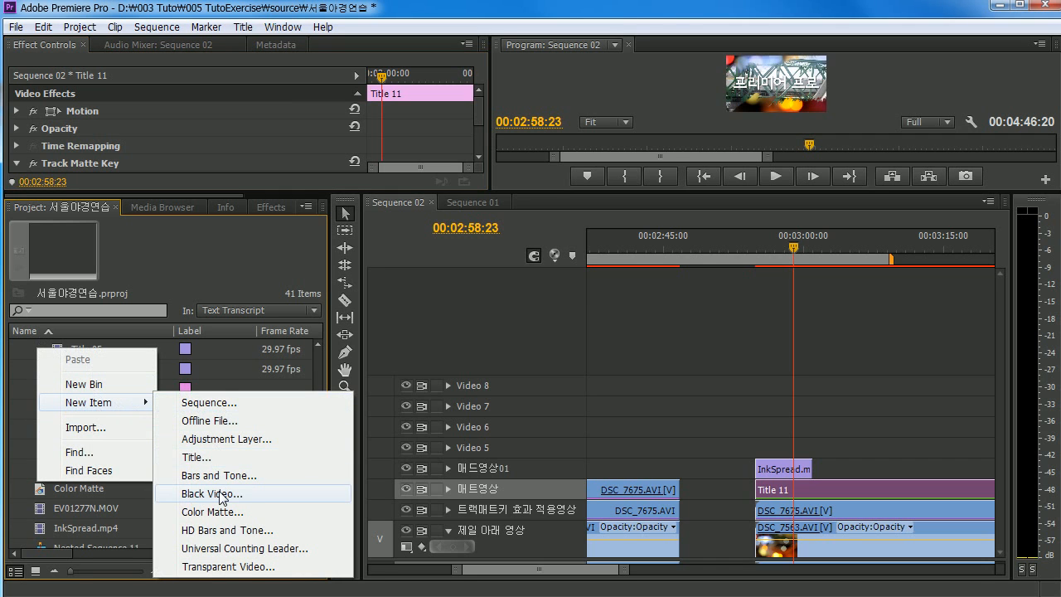
click(217, 512)
drag(498, 221, 403, 186)
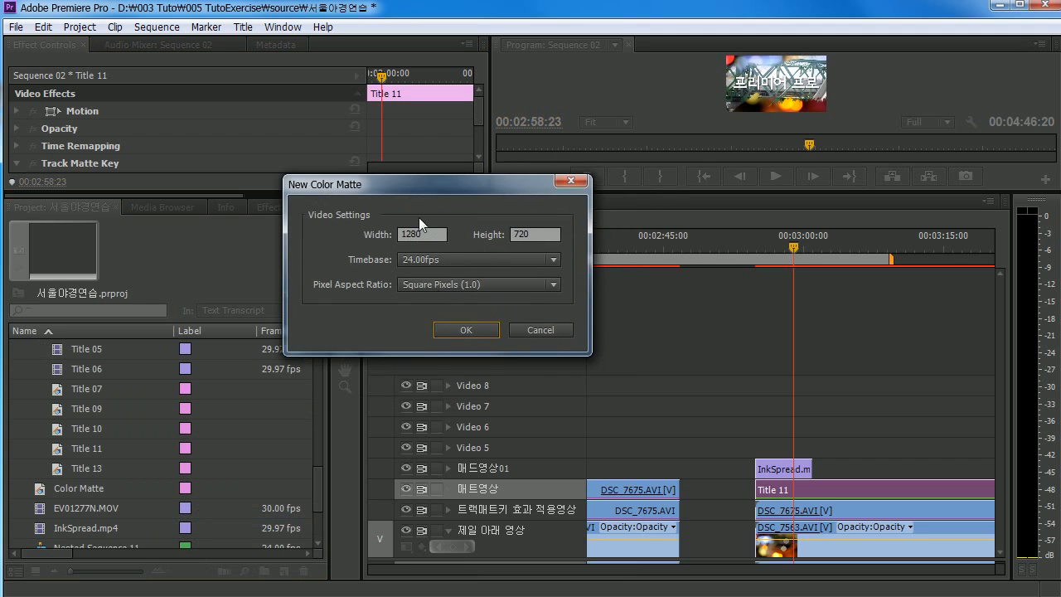
click(465, 330)
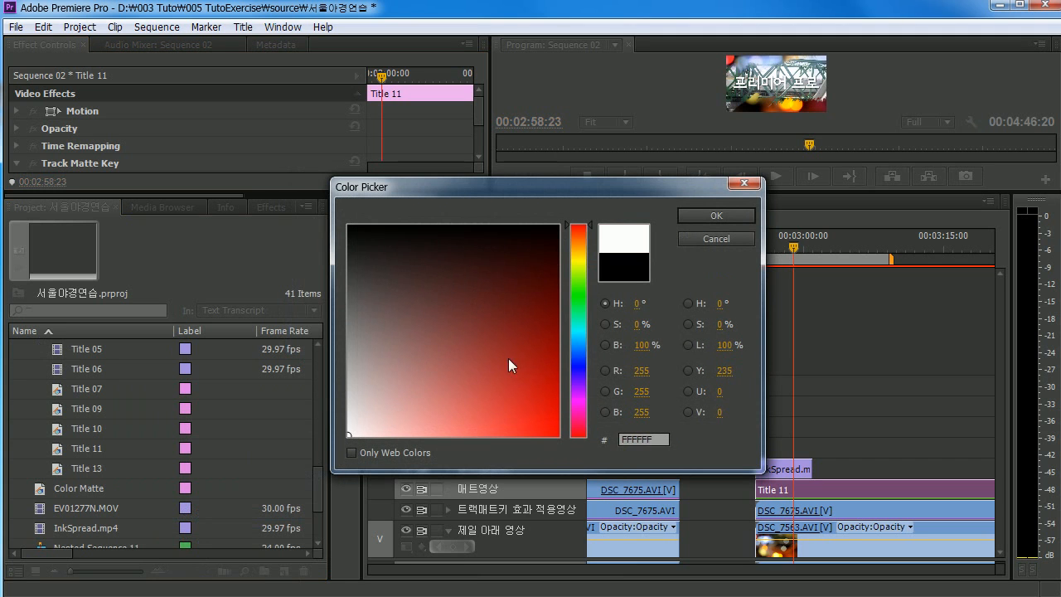
click(695, 221)
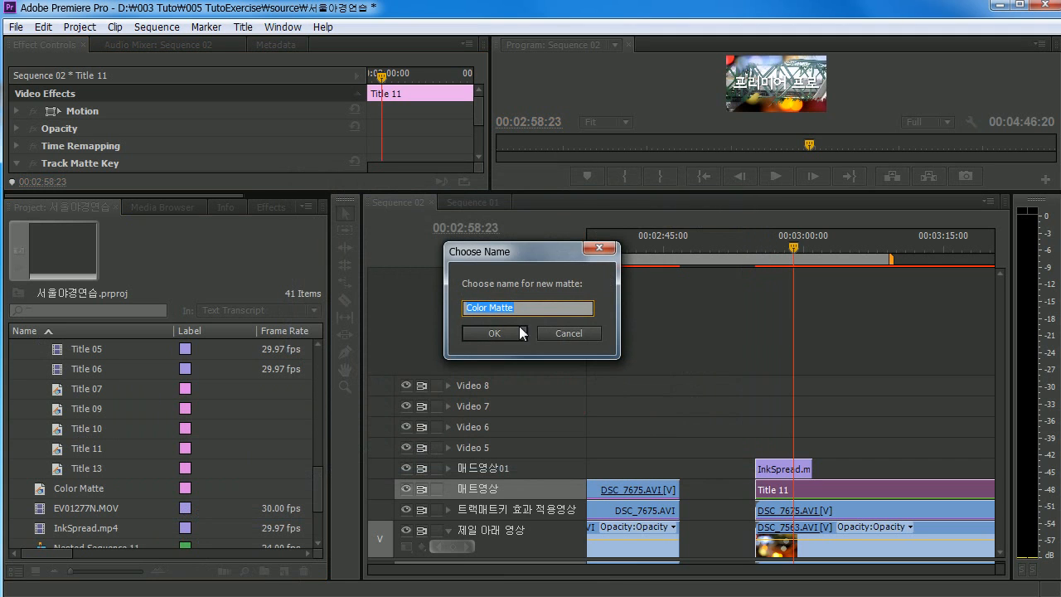
click(493, 334)
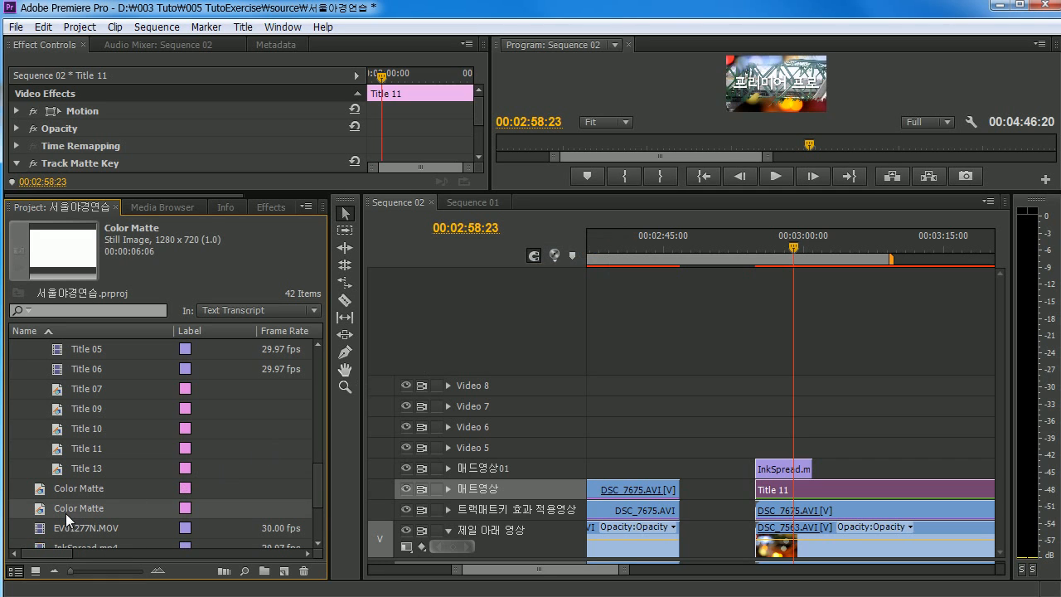
Step: Place the new Color Matte directly after InkSpread.mp4 on the 매드영상01 track and extend it over most of Title 11
drag(77, 508, 978, 468)
drag(805, 266, 898, 267)
key(minus)
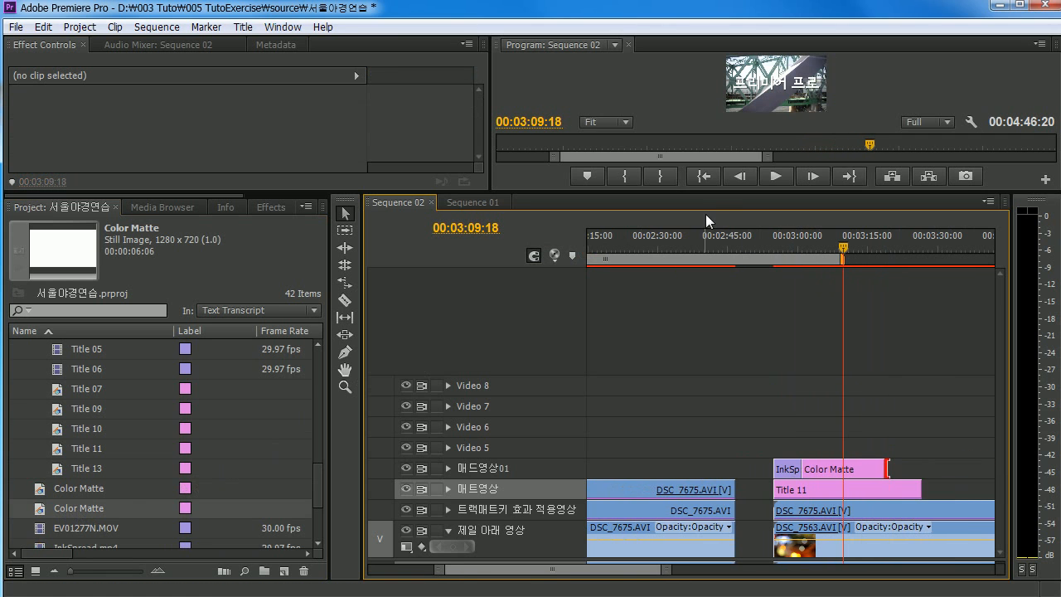
Step: Enlarge the program preview and play the ink reveal from the start of InkSpread.mp4
drag(715, 197, 714, 413)
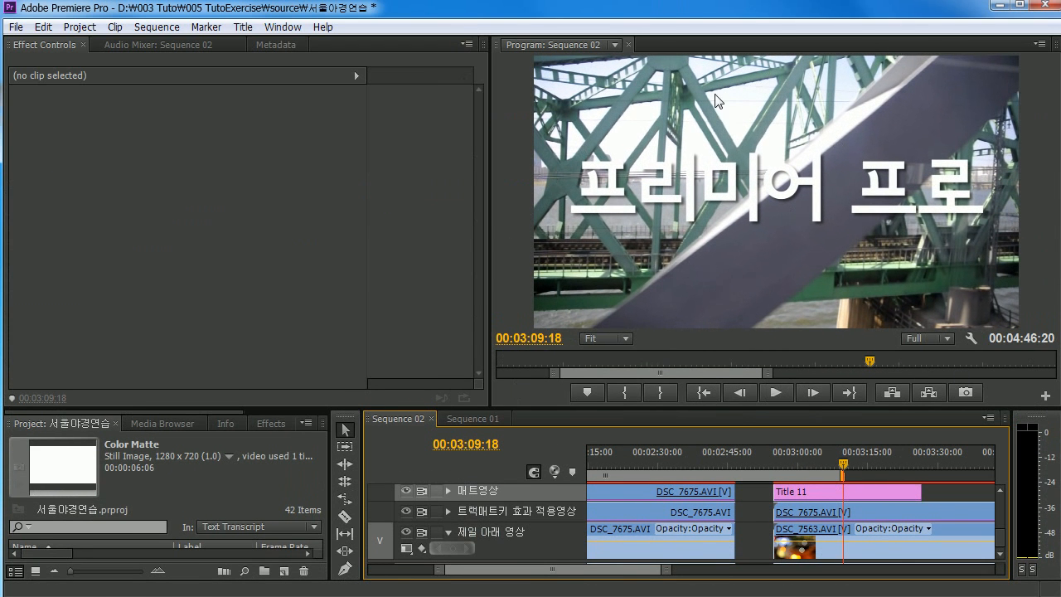
drag(842, 456, 777, 463)
key(space)
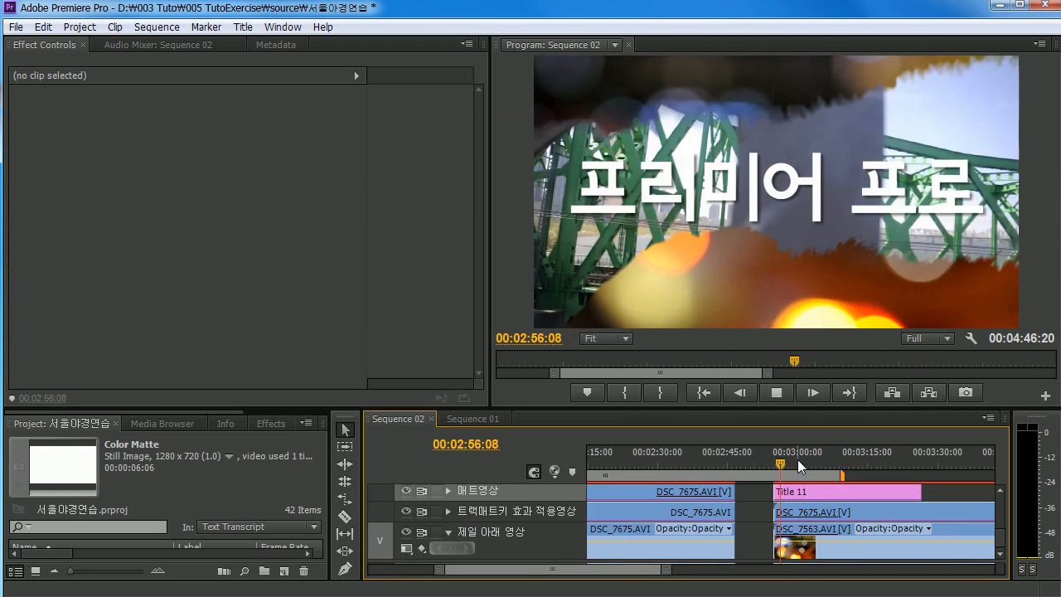
key(space)
key(minus)
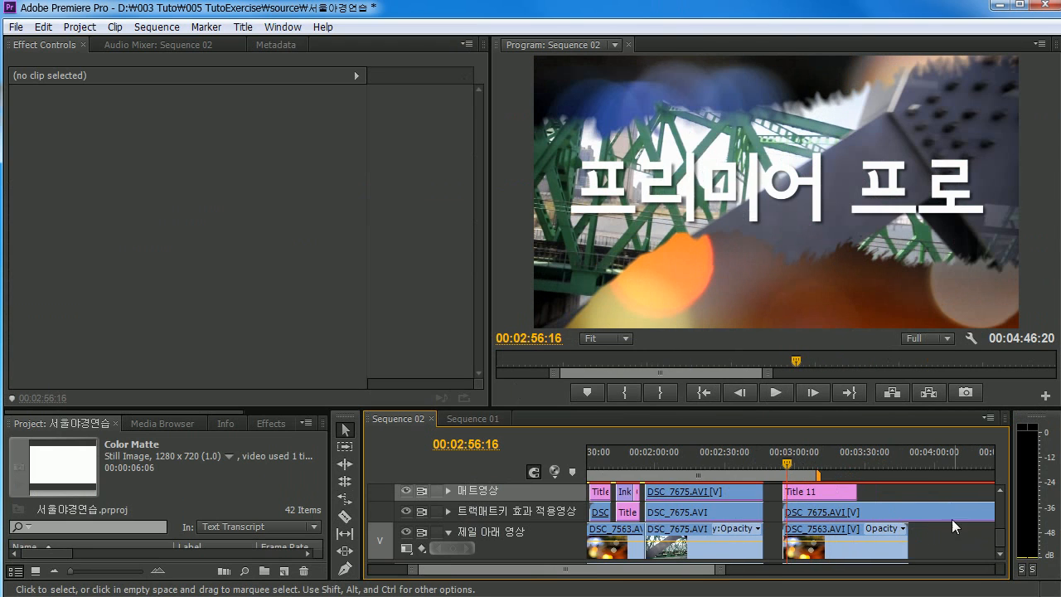
Step: Bring the 매드영상01 track back into view and play the changeover from InkSpread.mp4 to Color Matte
drag(771, 410, 770, 362)
key(equal)
key(equal)
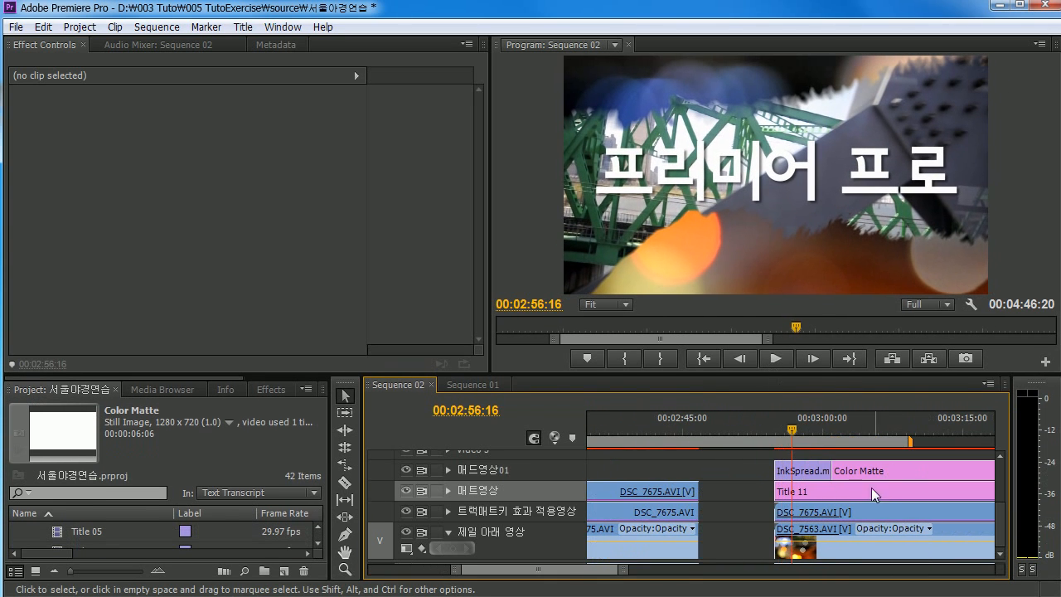
drag(562, 575, 569, 576)
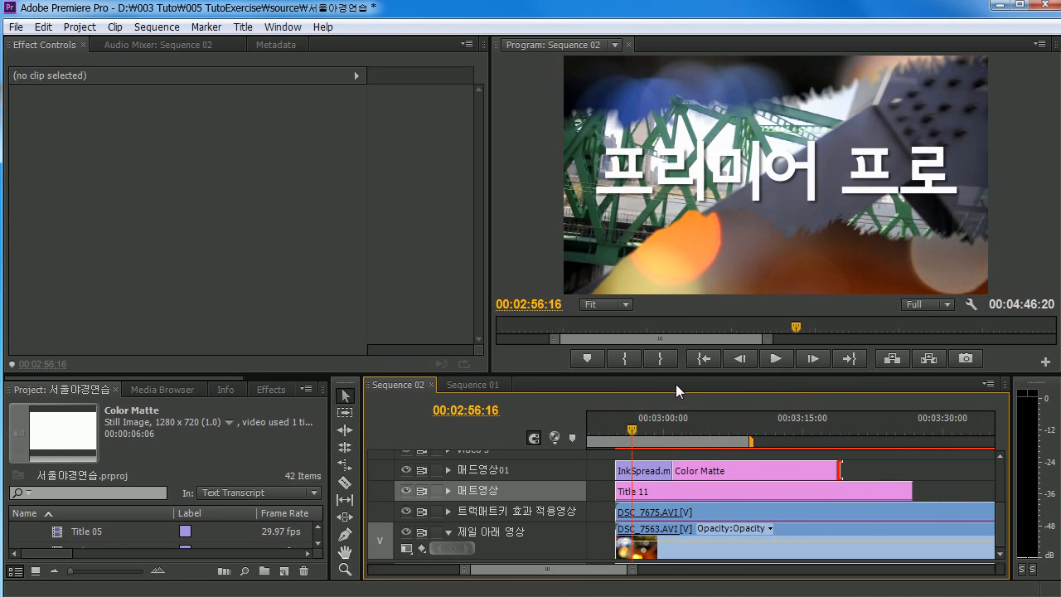
drag(637, 431, 657, 432)
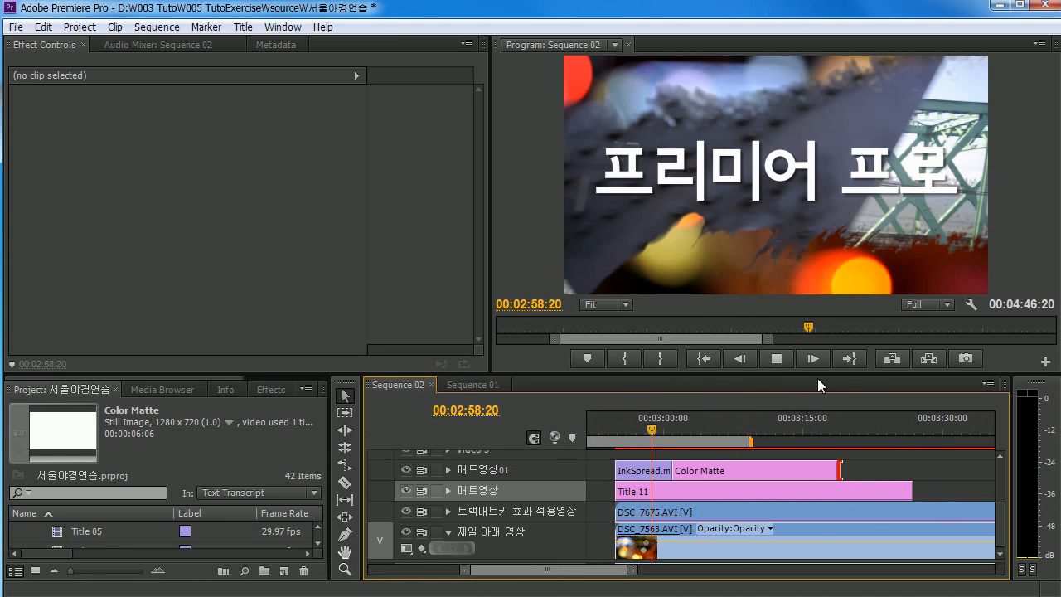
key(space)
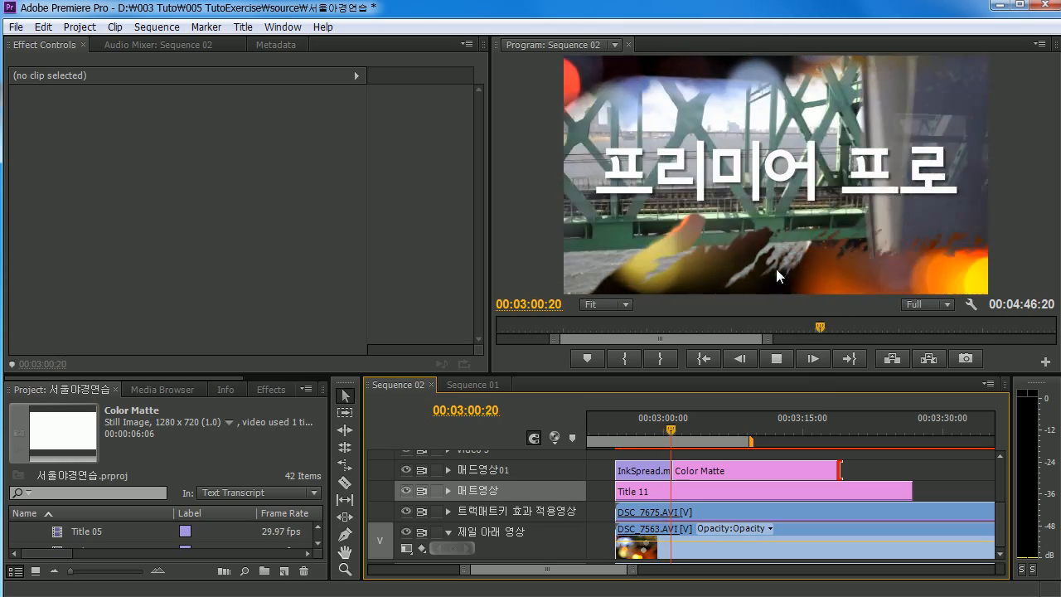
Step: At 00:02:55:22, turn off Uniform Scale for InkSpread.mp4 and set a Scale Height keyframe at 100
drag(662, 421, 622, 440)
click(626, 433)
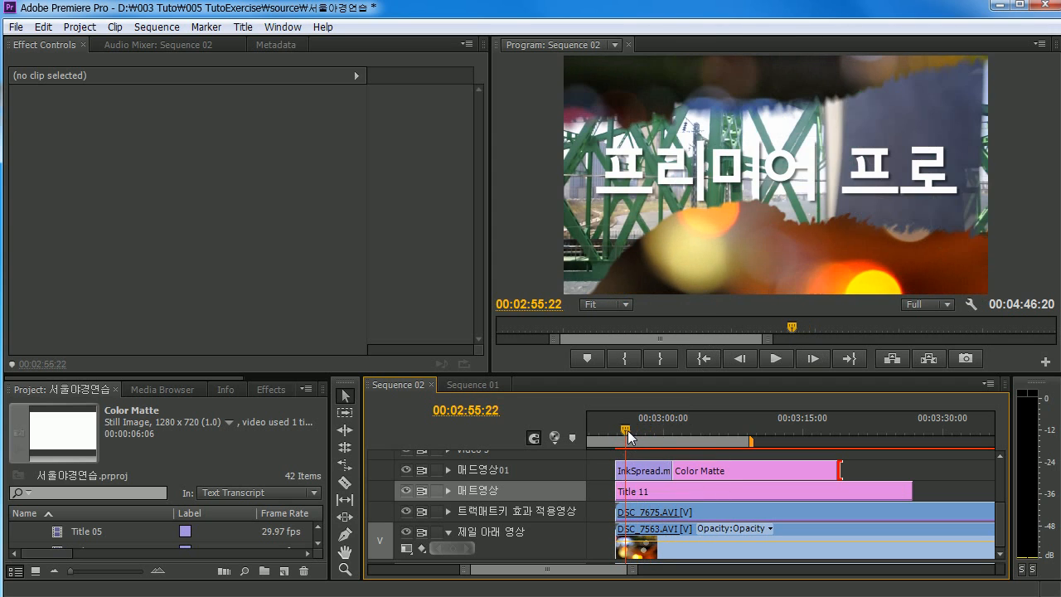
click(643, 471)
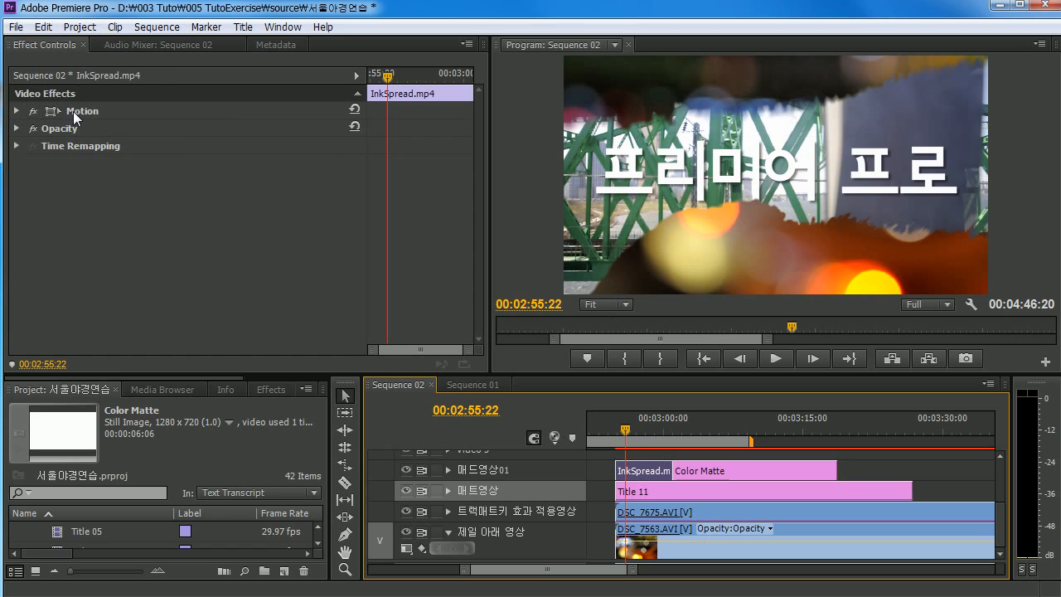
click(17, 111)
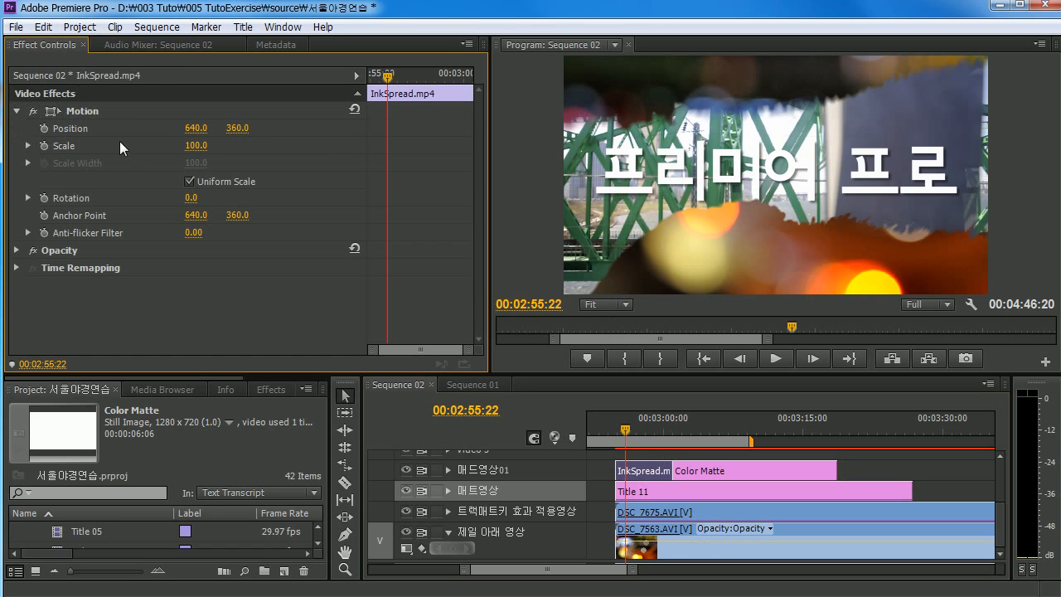
click(28, 146)
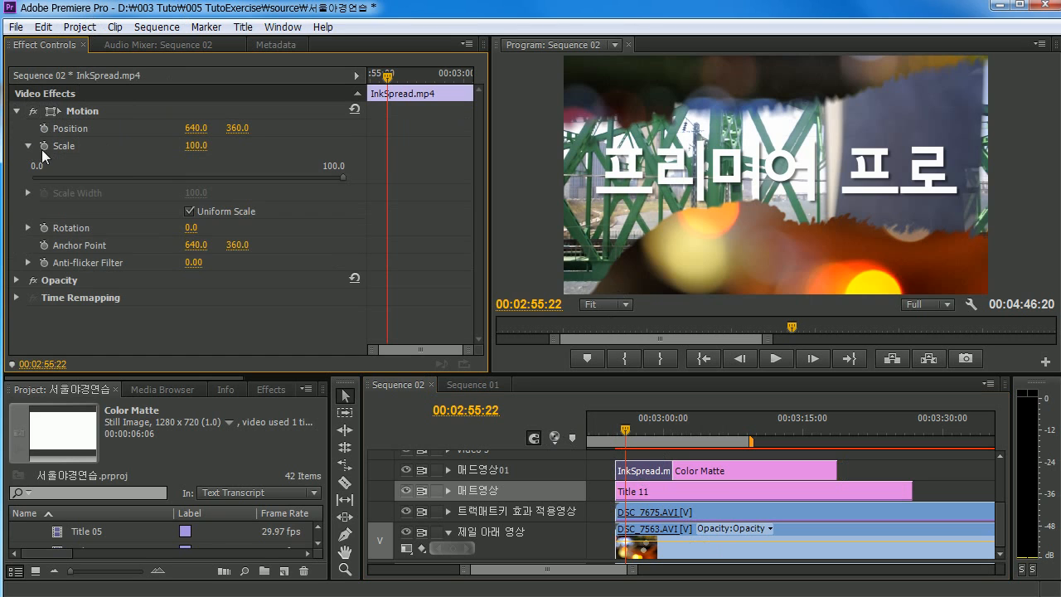
click(33, 146)
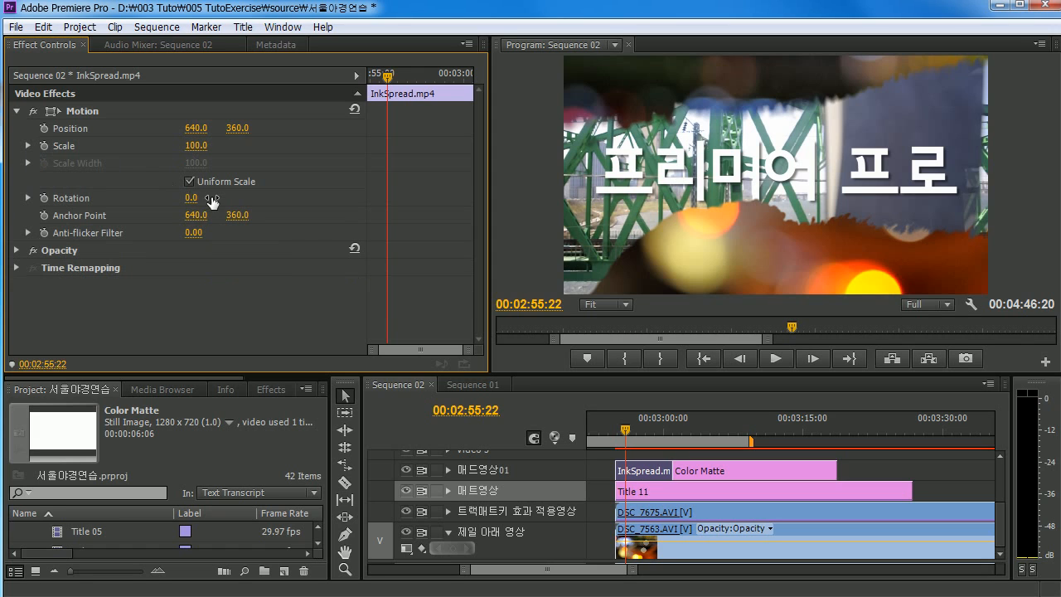
click(191, 180)
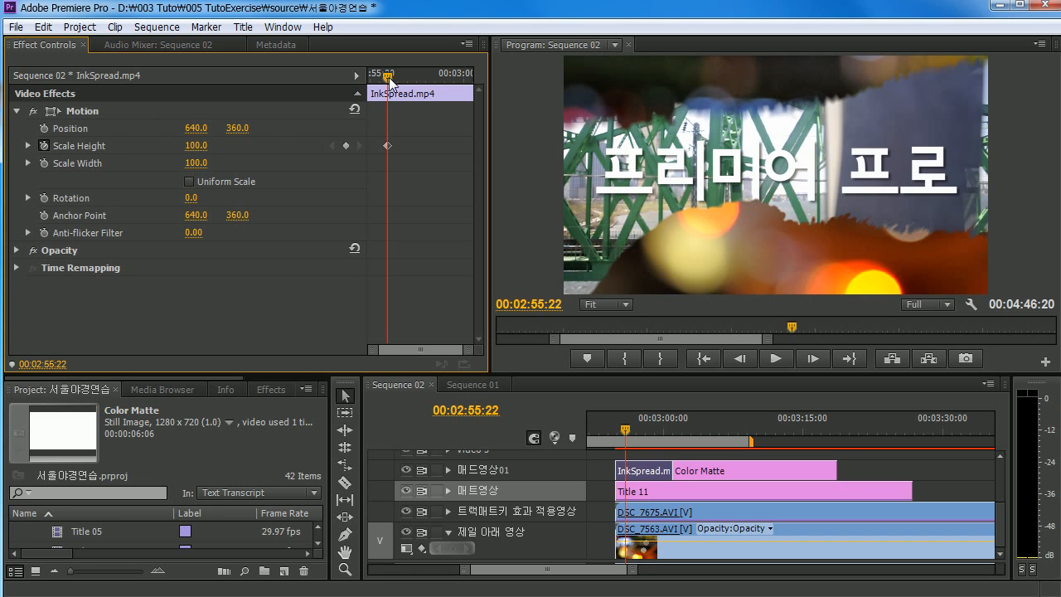
Step: At 00:03:00:22, set a second Scale Height keyframe of 200 for InkSpread.mp4
drag(389, 83, 497, 82)
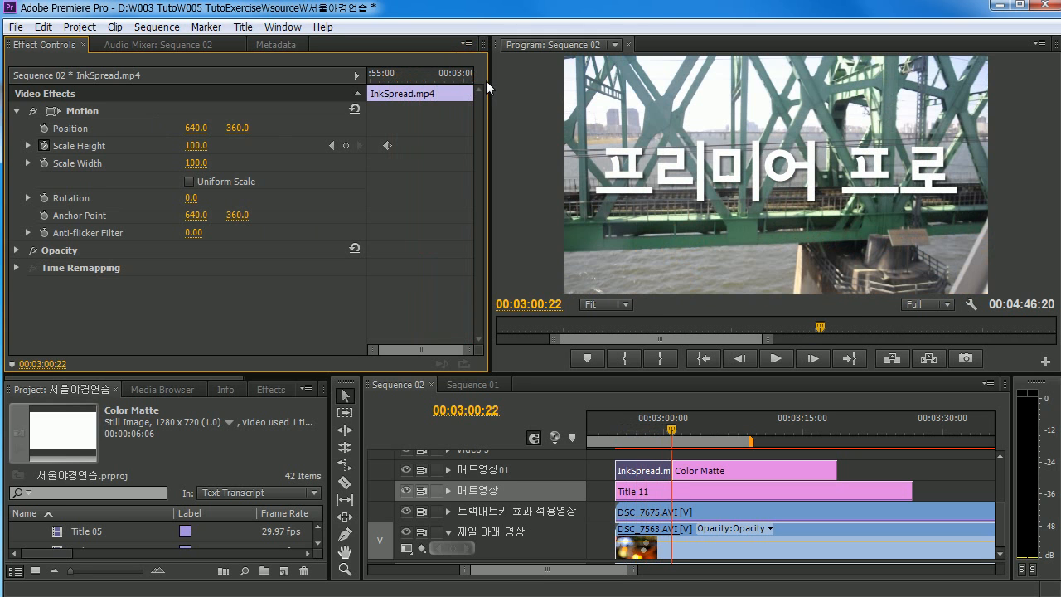
click(197, 146)
text(200)
Step: Play and scrub the ink reveal repeatedly to check the Scale Height animation up to the Color Matte
drag(671, 431, 637, 448)
key(space)
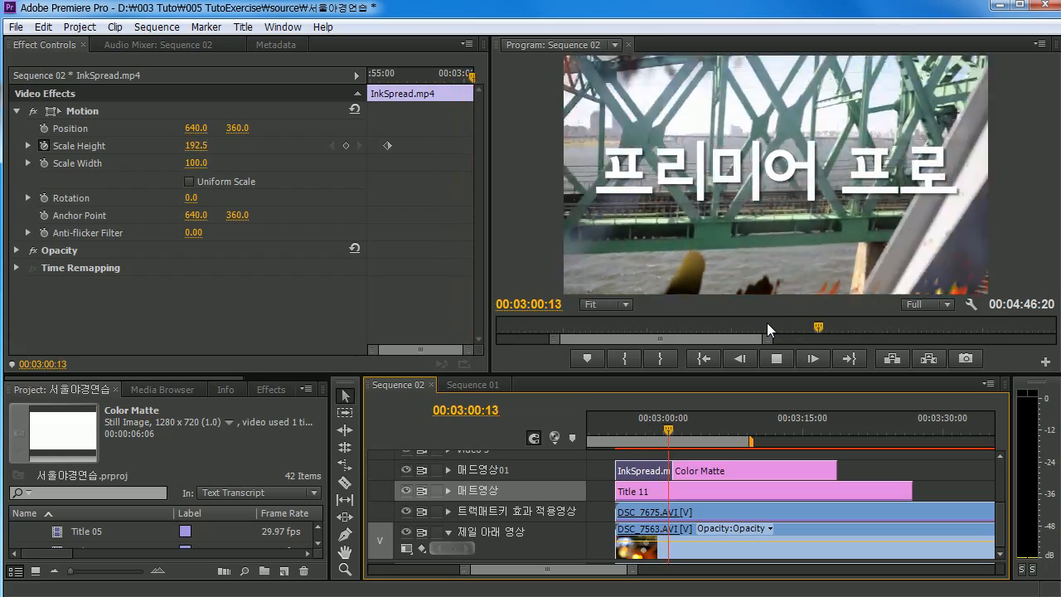
click(641, 430)
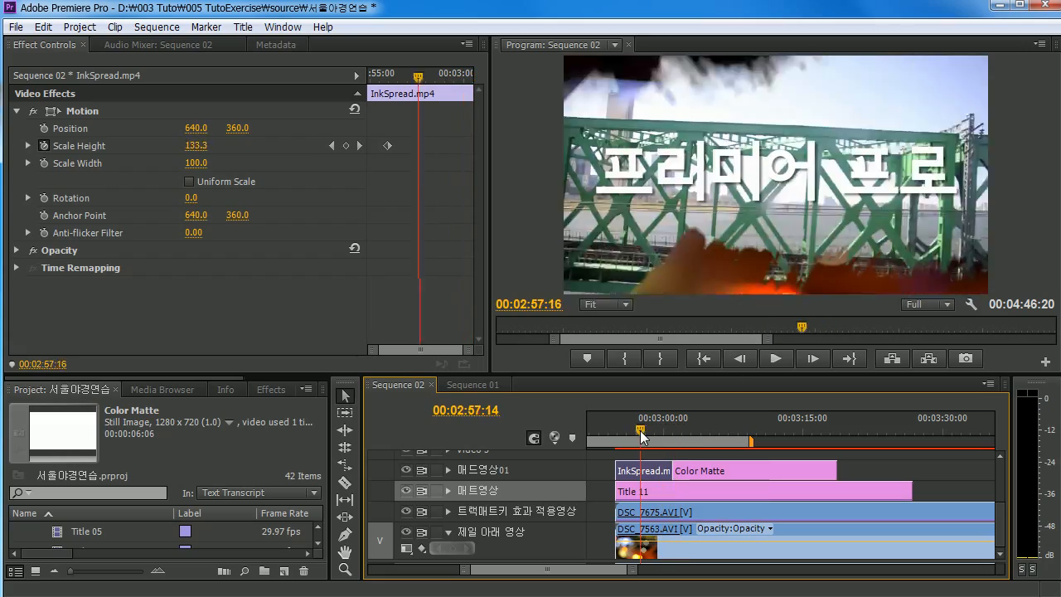
drag(641, 433, 648, 443)
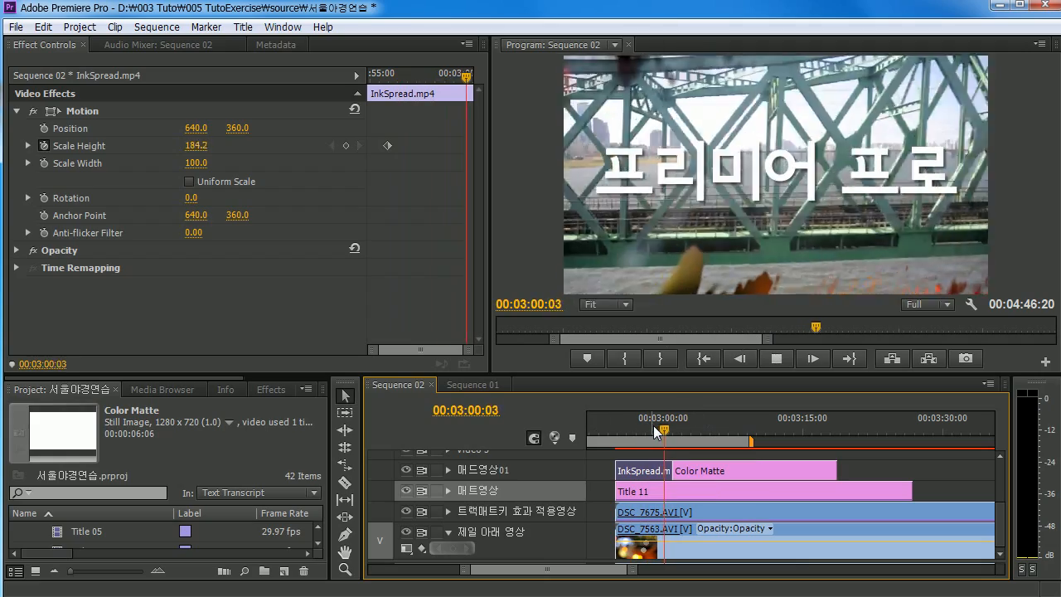
mouse_move(661, 432)
mouse_down()
mouse_move(602, 439)
mouse_move(648, 448)
mouse_up()
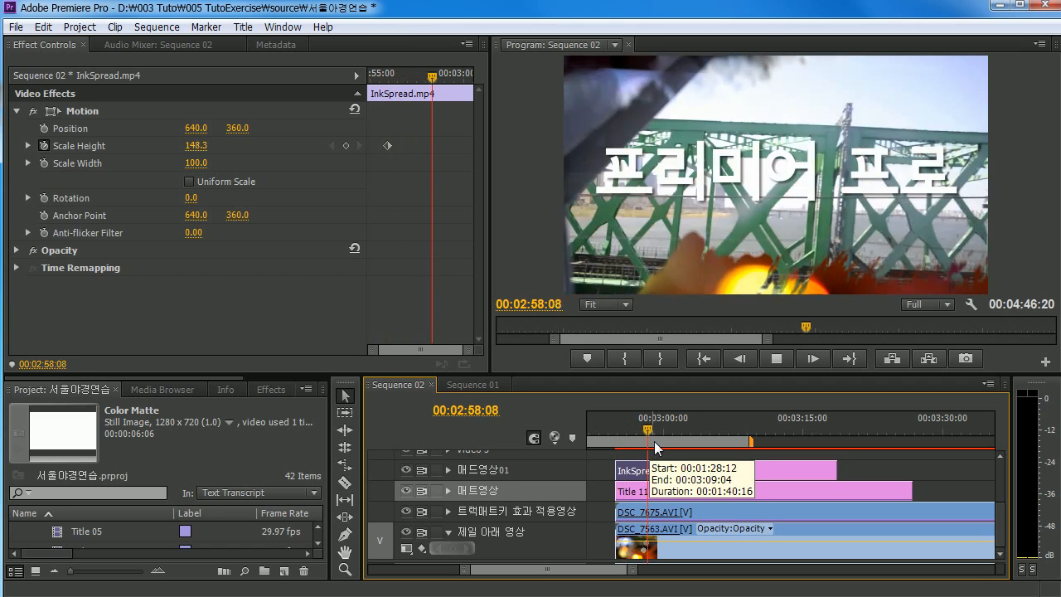
Step: Search the effects for "dip" and apply Dip to White at the cut between InkSpread.mp4 and Color Matte
click(699, 474)
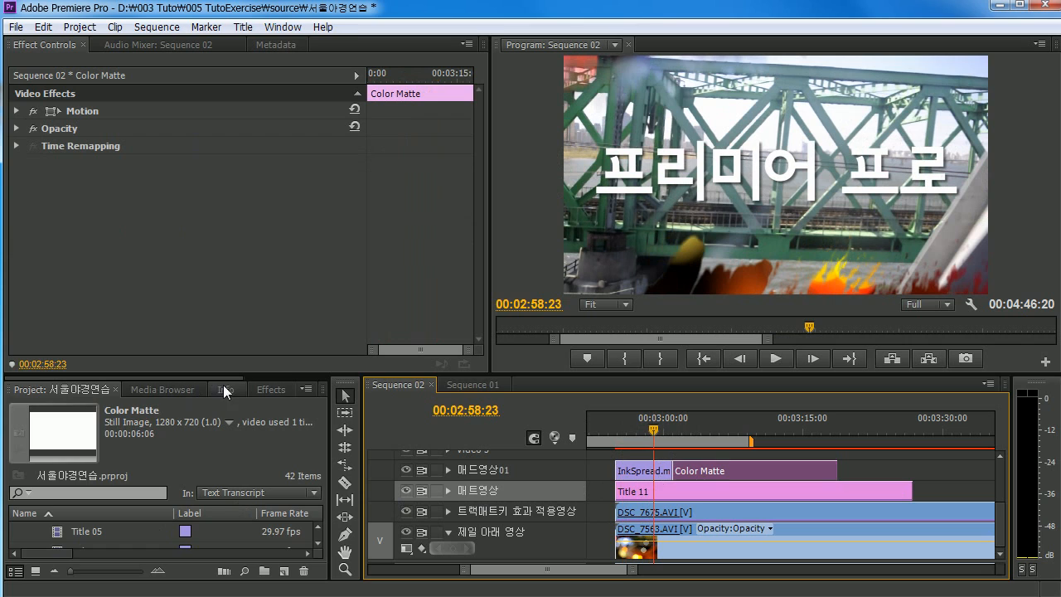
click(258, 388)
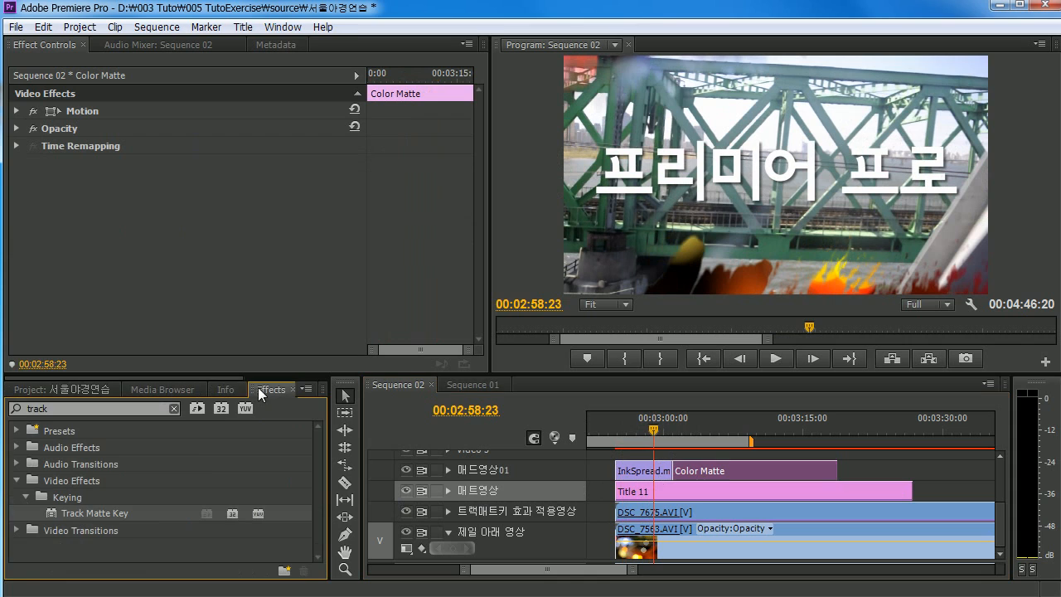
click(110, 412)
text(cross)
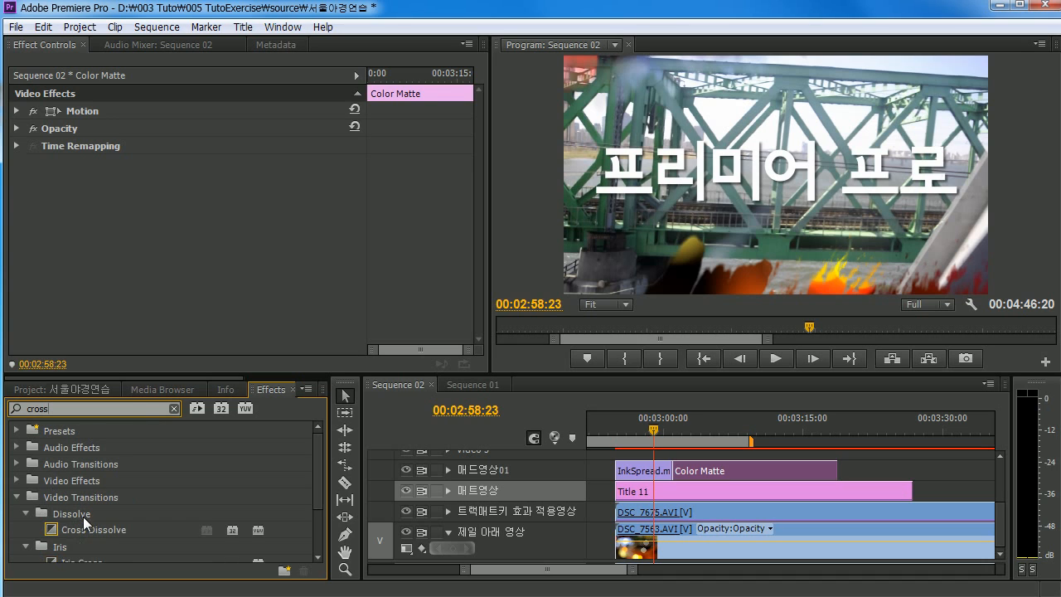
drag(72, 529, 100, 407)
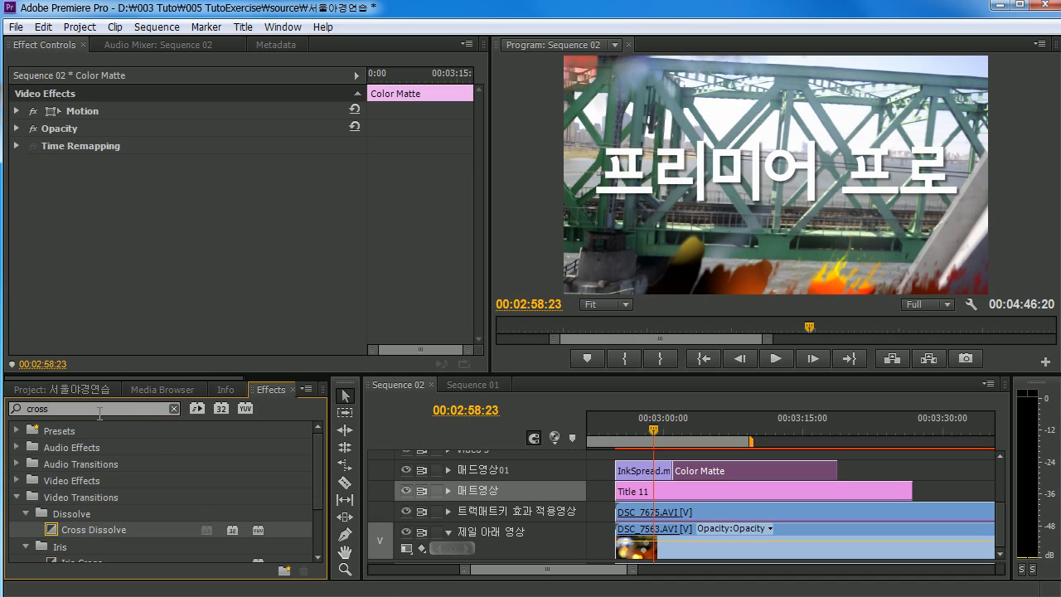
click(101, 412)
text(dip)
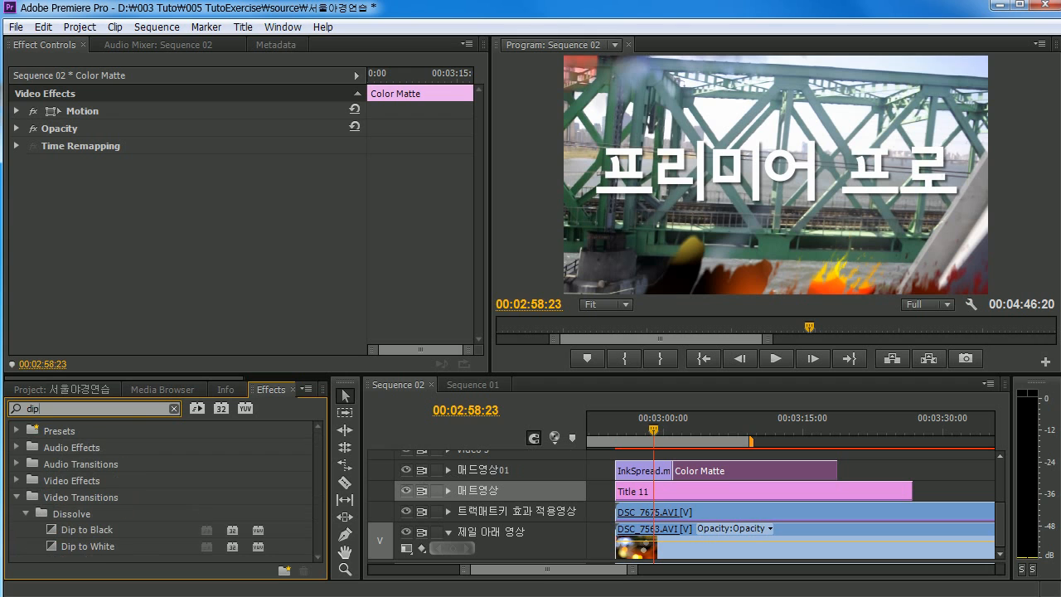
drag(90, 547, 674, 438)
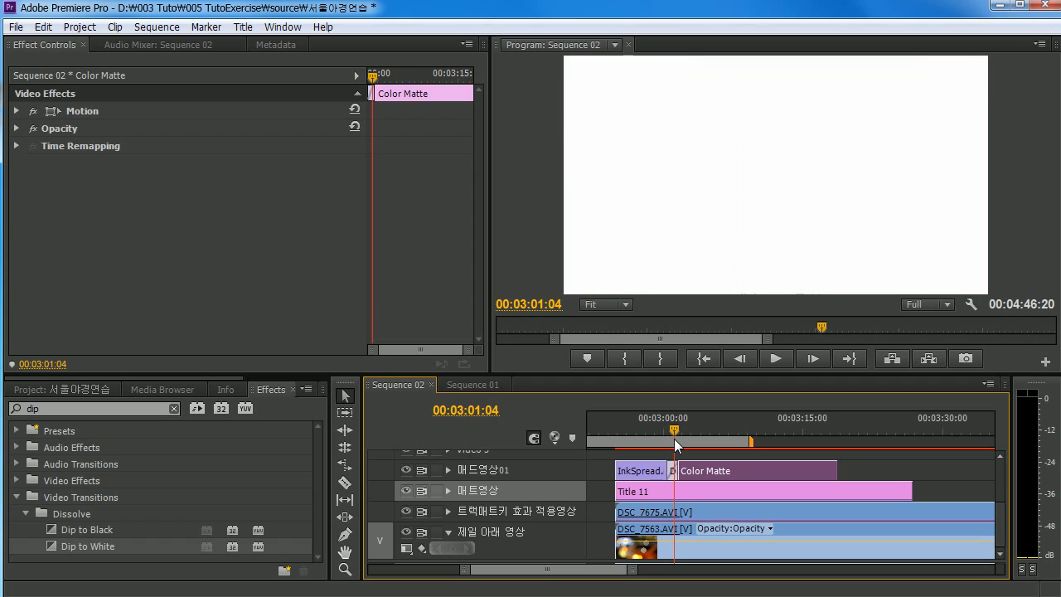
Step: Examine the frames around the Dip to White transition, scrubbing back from 00:03:01:04 and checking Title 11's Track Matte Key settings
click(640, 473)
click(718, 472)
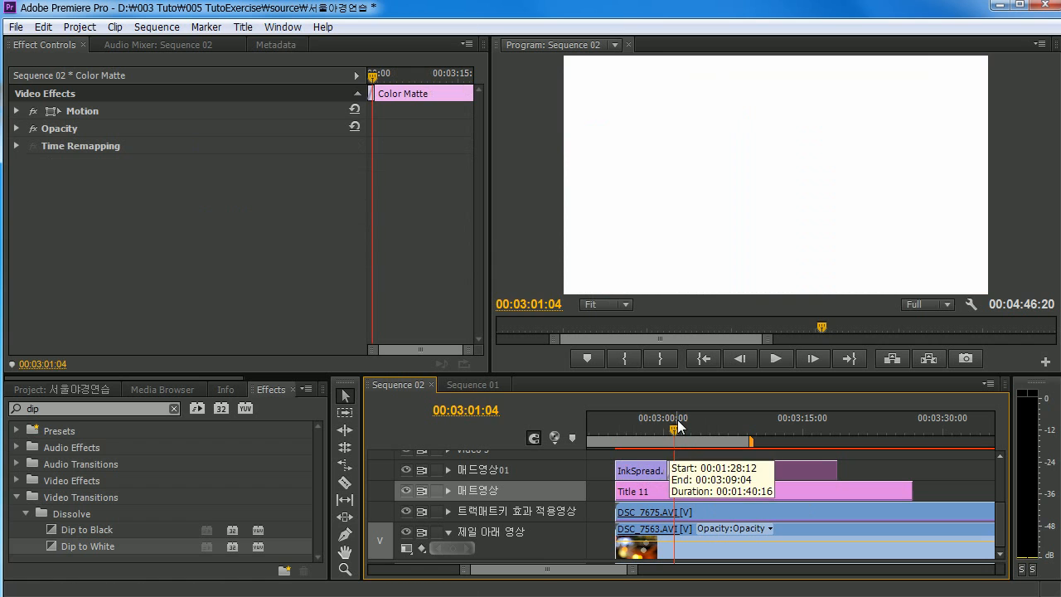
drag(676, 430, 664, 434)
click(664, 489)
key(Left)
key(Left)
key(Left)
key(Left)
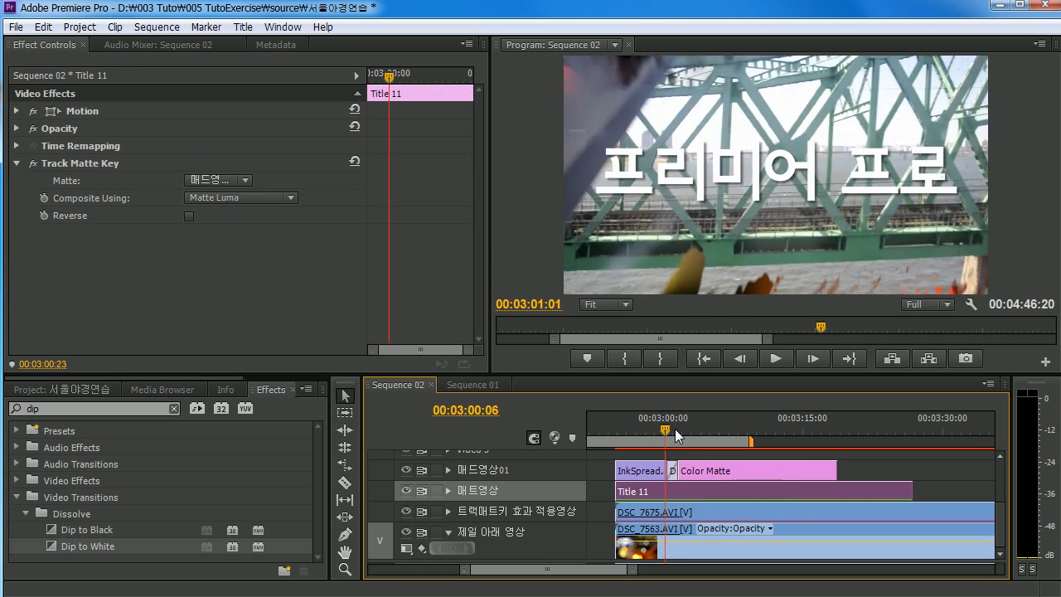
Step: Nest InkSpread.mp4, Color Matte and the Dip to White transition between them into a single sequence clip
click(655, 472)
shift+click(660, 490)
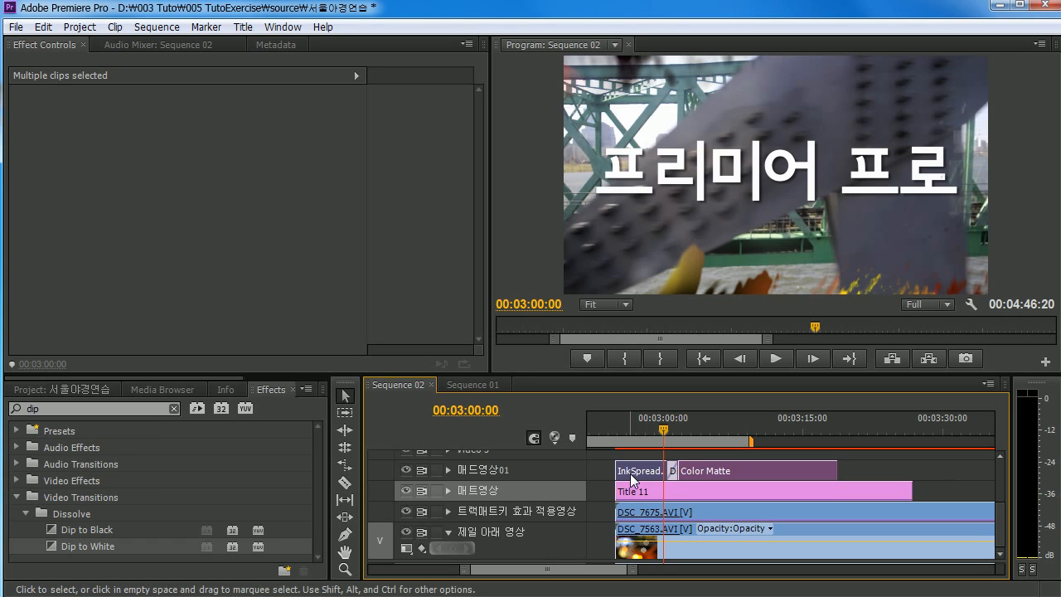
click(606, 471)
drag(609, 463, 758, 478)
right_click(708, 469)
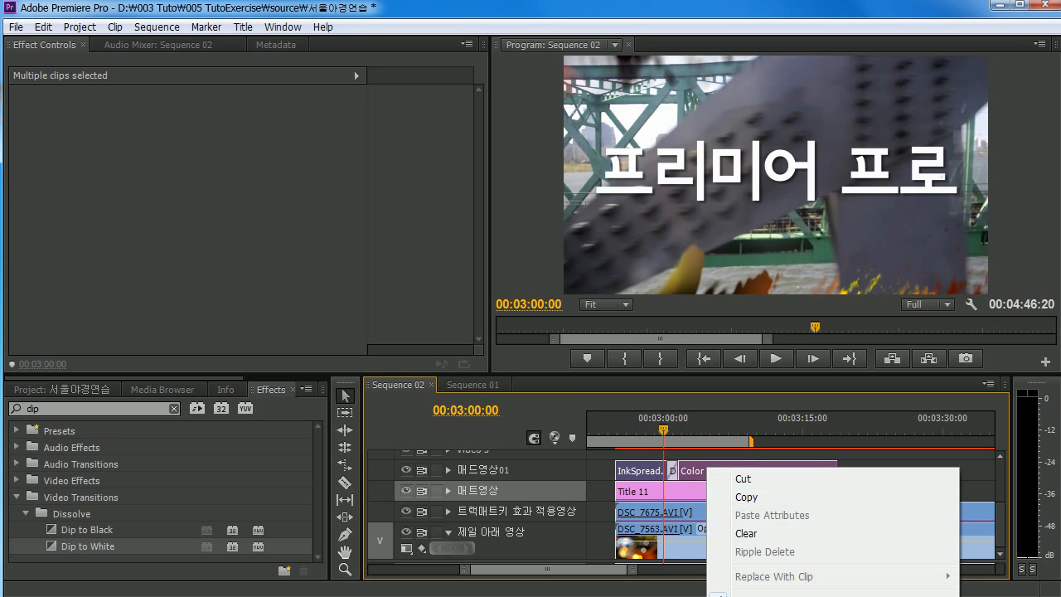
click(669, 378)
drag(669, 379, 660, 182)
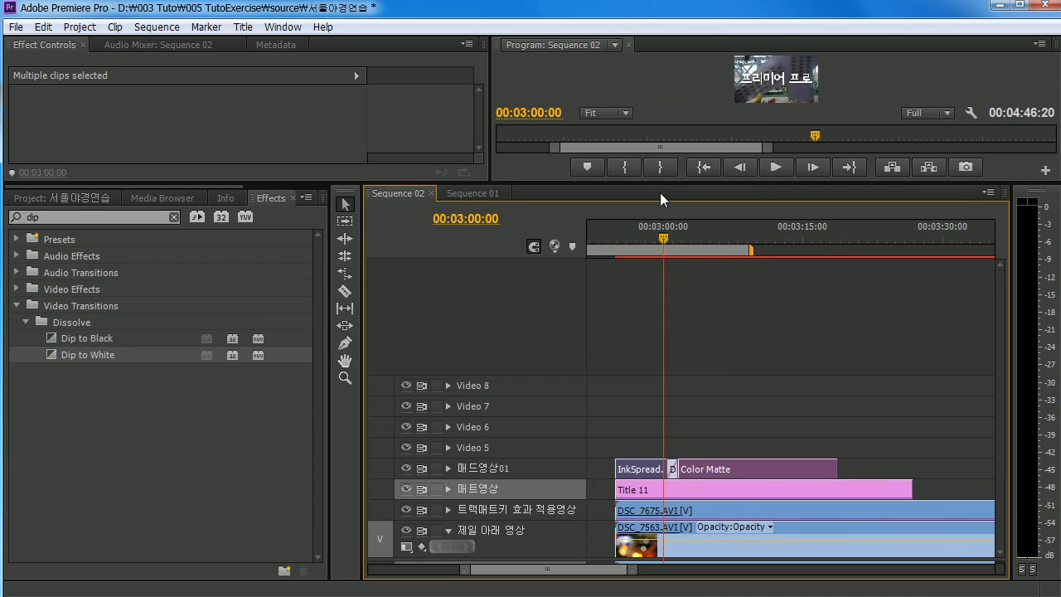
drag(743, 416, 635, 474)
right_click(635, 475)
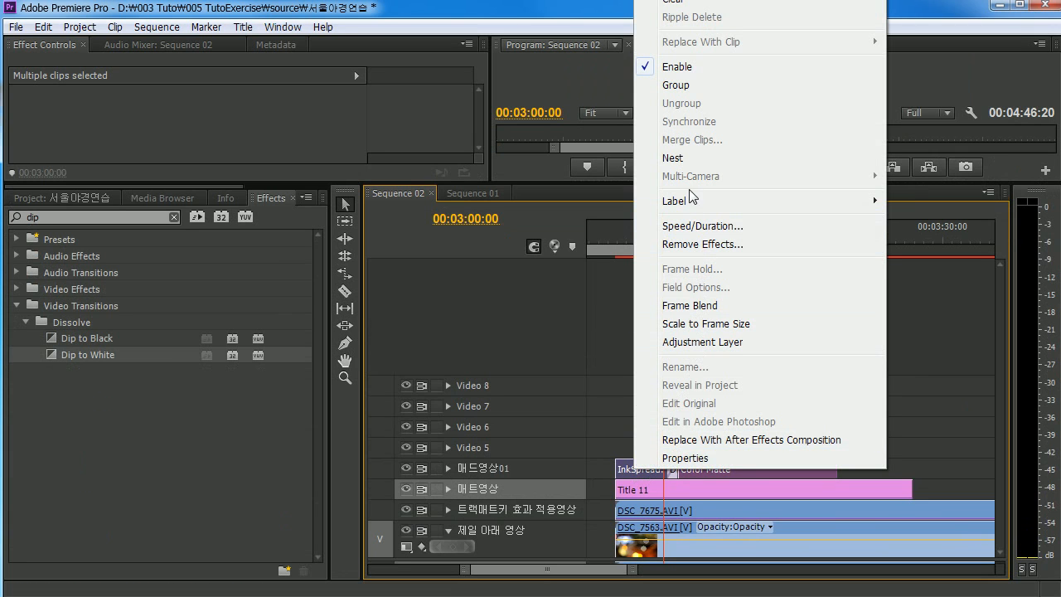
click(688, 158)
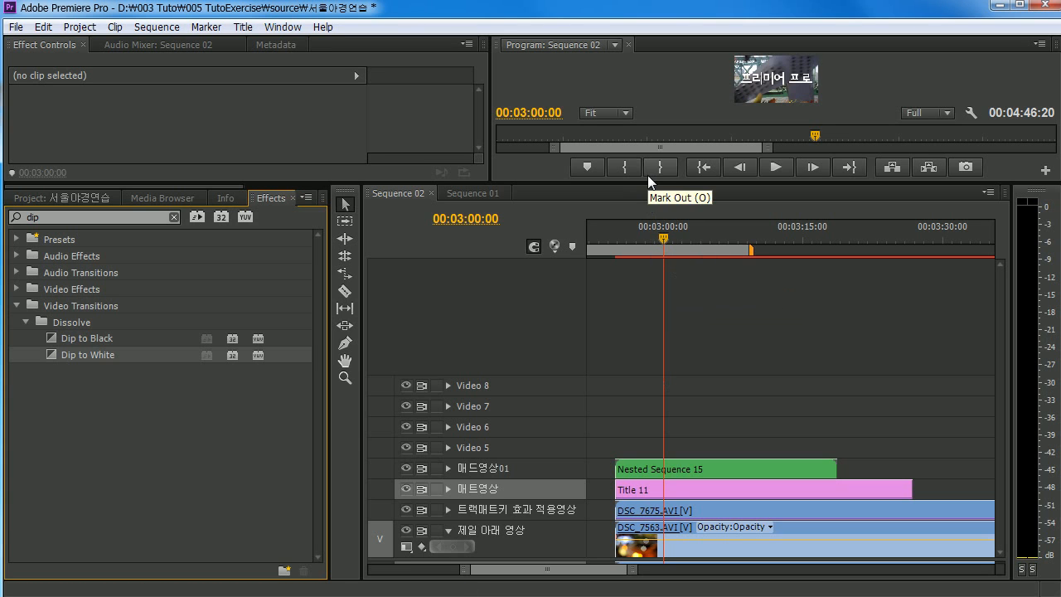
drag(647, 179, 662, 350)
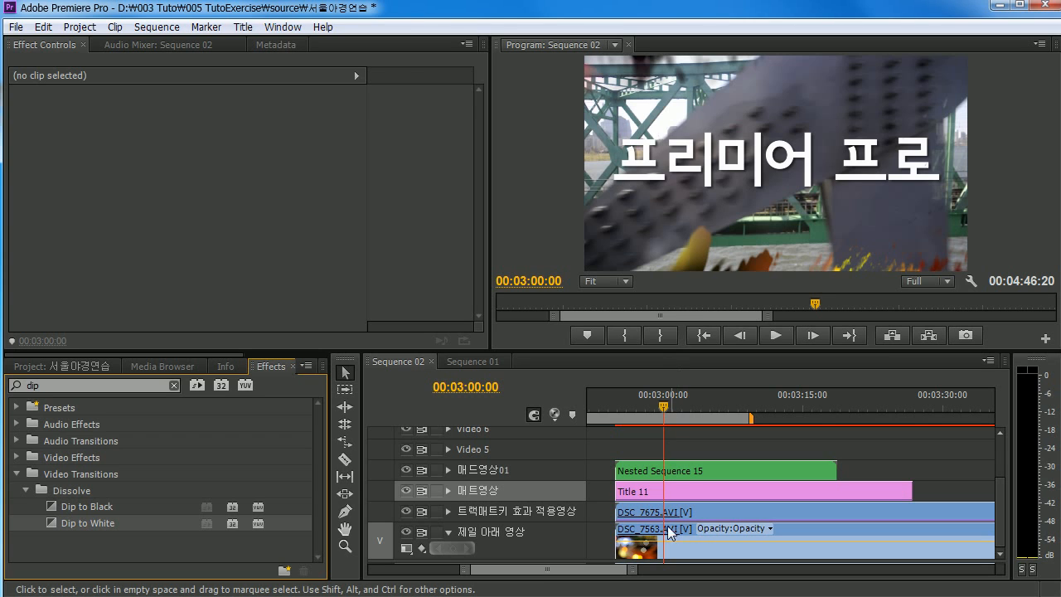
Step: Play and scrub the timeline around 00:03:00:00 to check the ink reveal with the nested matte
click(646, 474)
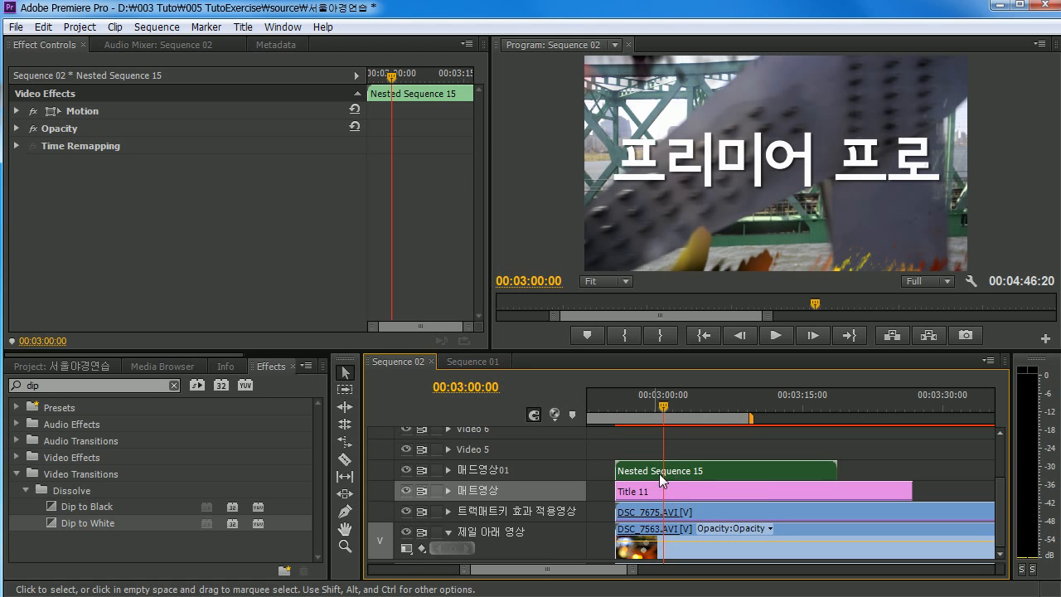
mouse_move(645, 398)
mouse_down()
mouse_move(617, 403)
mouse_move(683, 408)
mouse_move(663, 408)
mouse_up()
key(space)
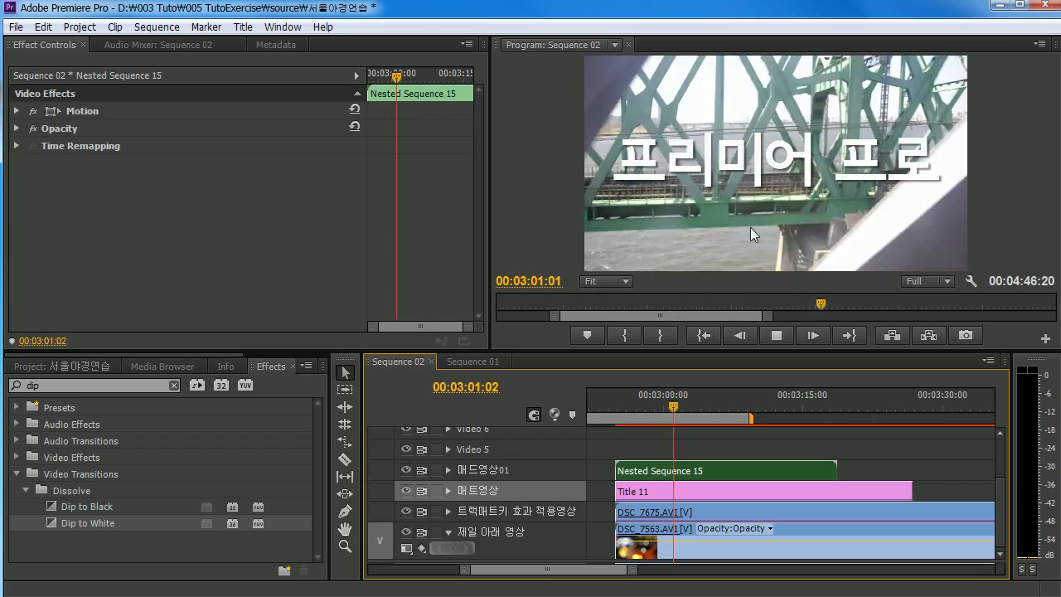
key(space)
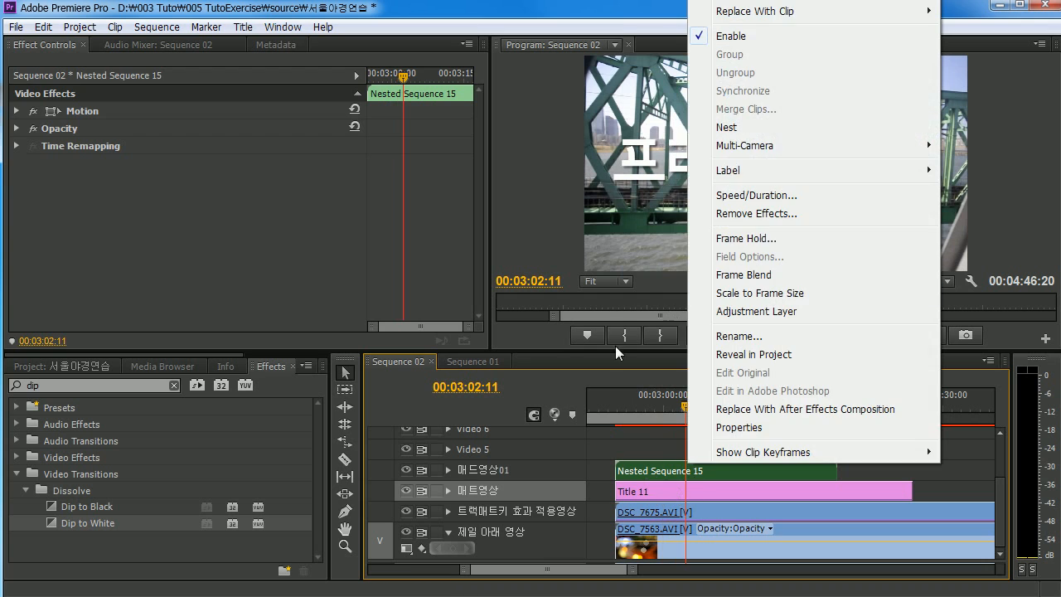
click(669, 434)
drag(684, 410, 677, 449)
key(minus)
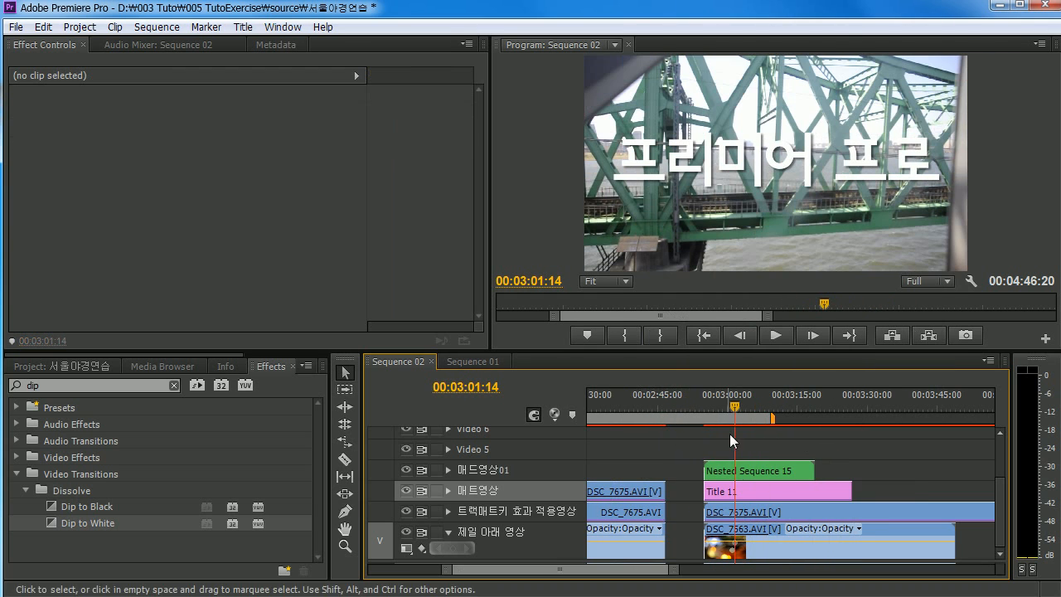
Step: Duplicate DSC_7675.AVI from the 트랙매트키 효과 적용영상 track onto the 제일 아래 영상 track, starting where the original ends
click(766, 404)
drag(766, 404, 846, 413)
key(minus)
key(minus)
key(minus)
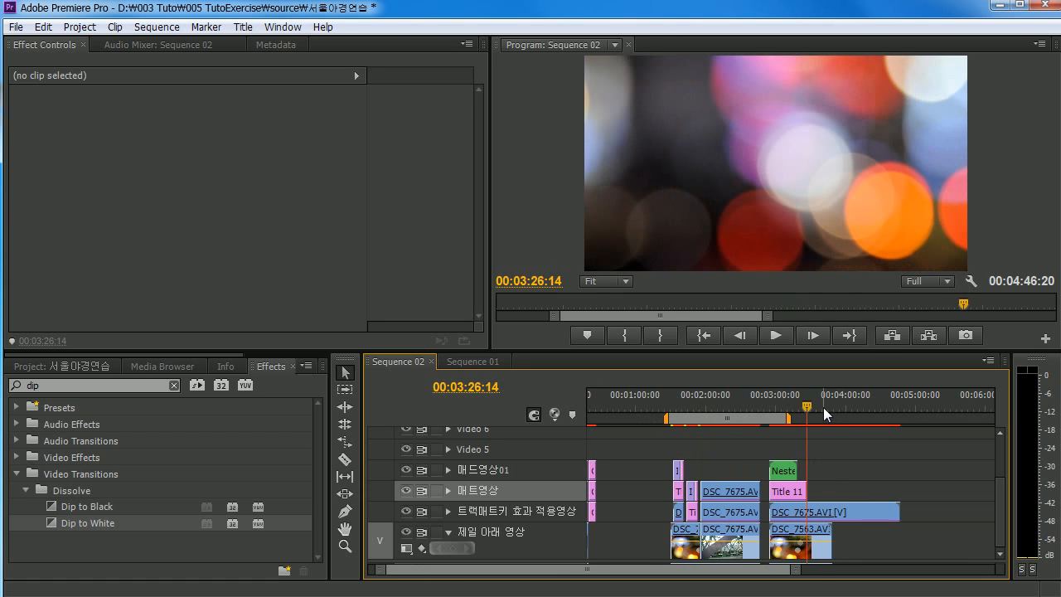
key(equal)
key(equal)
key(equal)
key(equal)
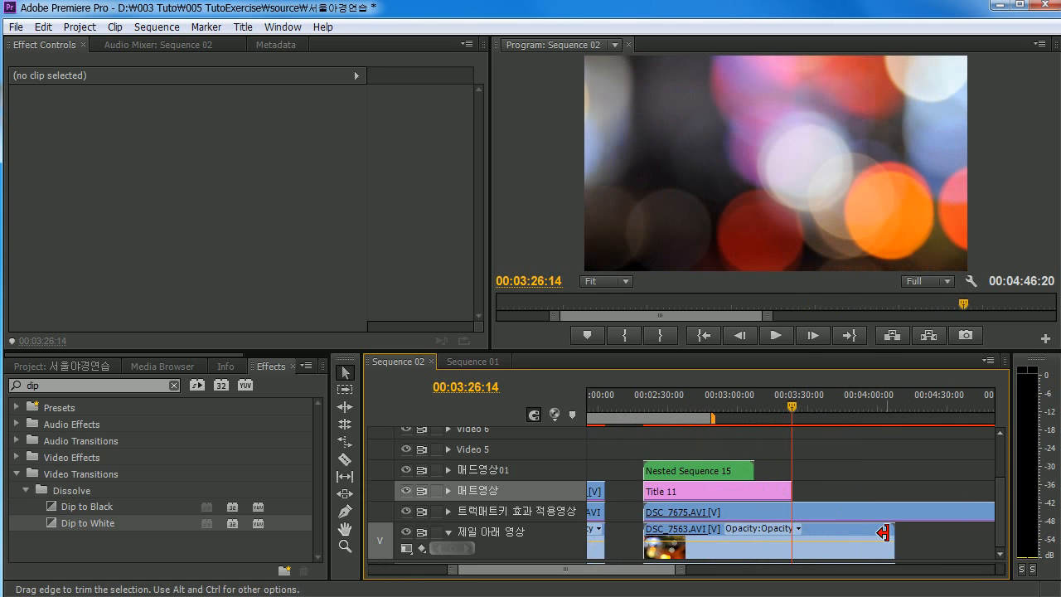
mouse_move(821, 408)
mouse_down()
mouse_move(888, 406)
mouse_move(784, 406)
mouse_move(836, 408)
mouse_up()
key(minus)
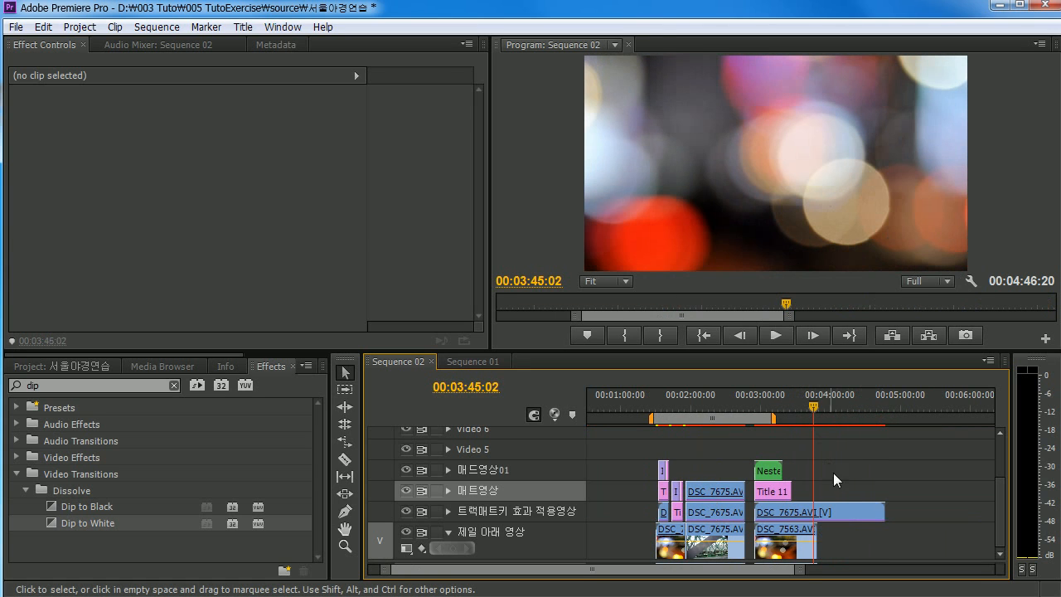
click(831, 513)
click(784, 539)
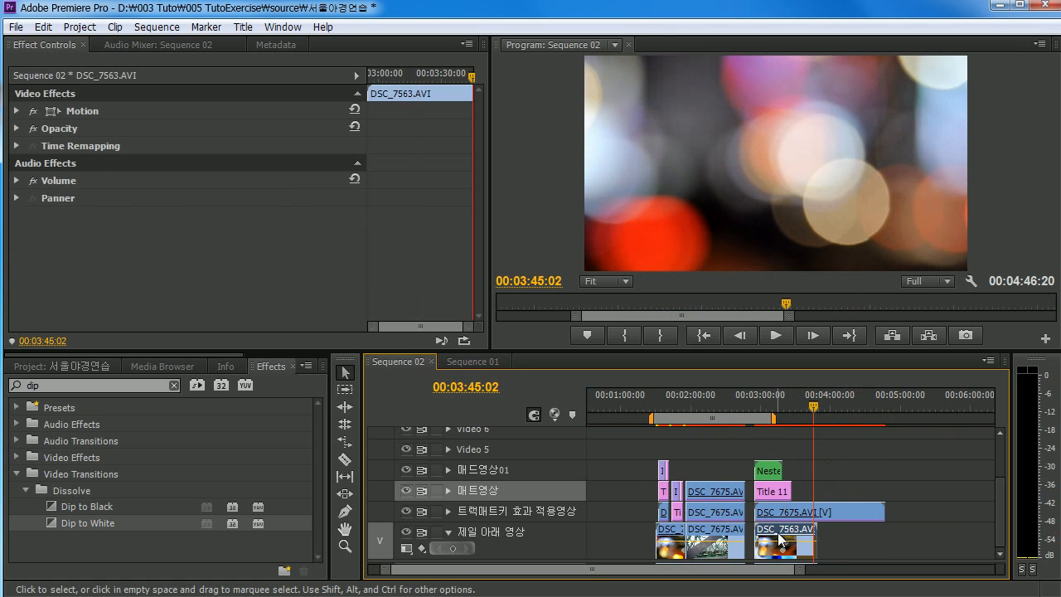
drag(828, 521, 957, 535)
drag(892, 403, 838, 471)
click(818, 532)
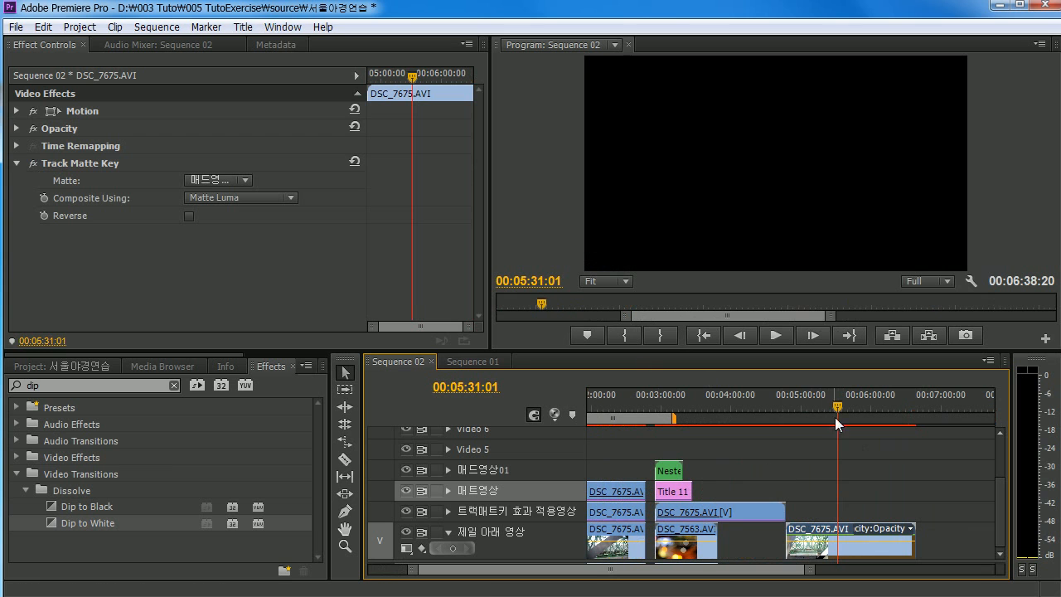
Step: Delete the Track Matte Key effect from the duplicated DSC_7675.AVI and scrub back to 00:05:09:17 to check the footage
mouse_move(836, 409)
mouse_down()
mouse_move(824, 408)
mouse_move(851, 402)
mouse_move(825, 414)
mouse_up()
click(92, 170)
click(101, 165)
key(Delete)
key(space)
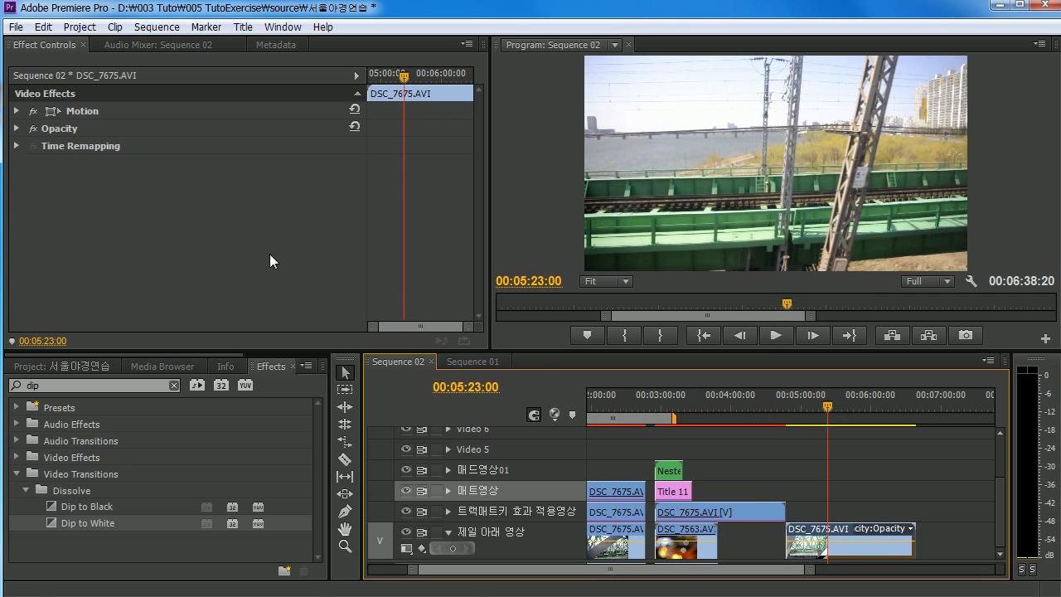
drag(833, 404, 814, 406)
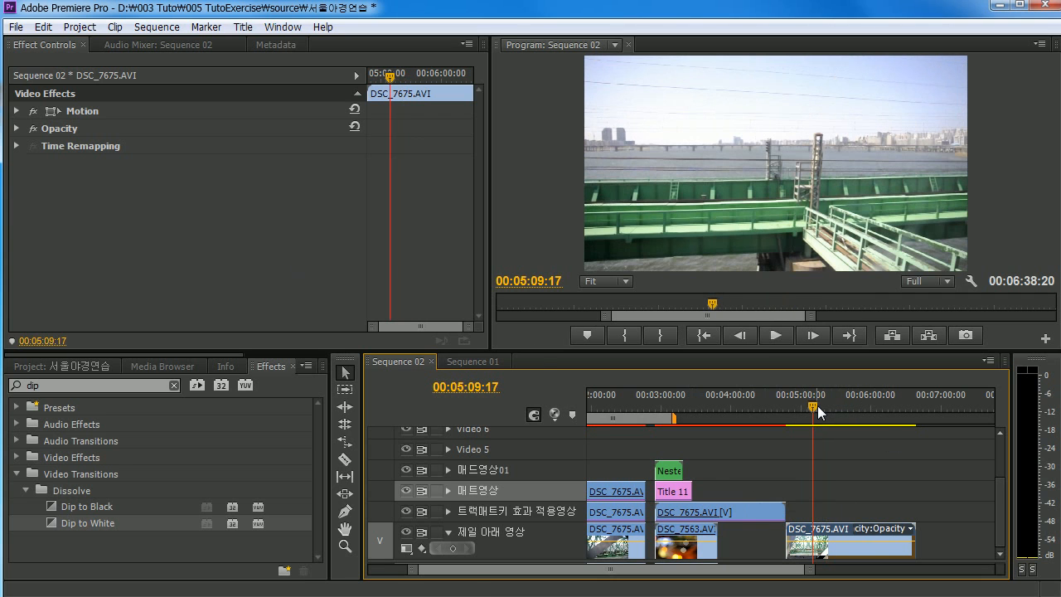
key(minus)
key(minus)
key(minus)
key(equal)
key(equal)
key(equal)
key(equal)
key(equal)
key(minus)
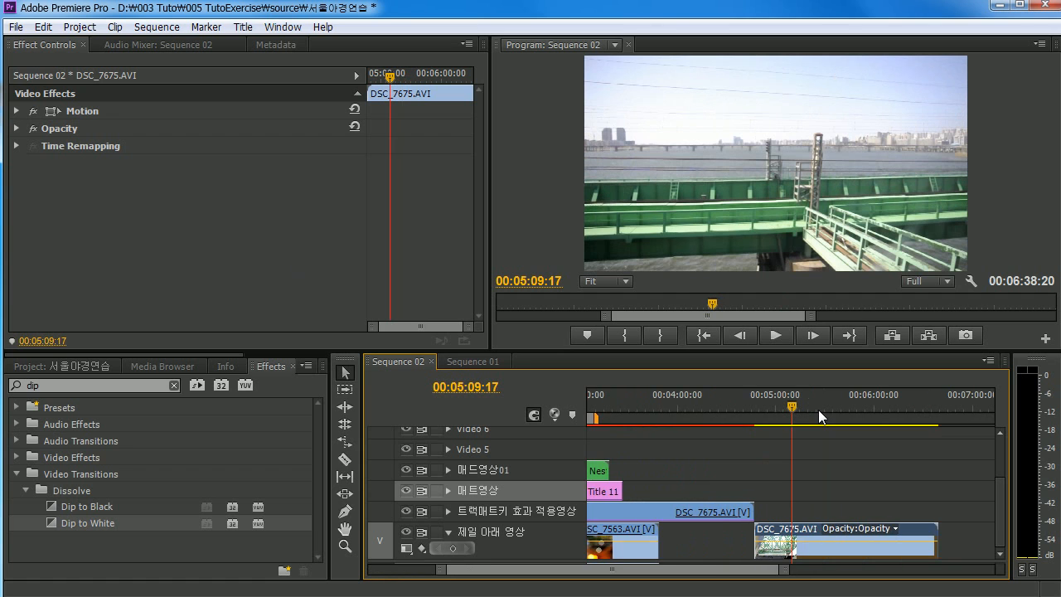
key(minus)
drag(761, 572, 798, 590)
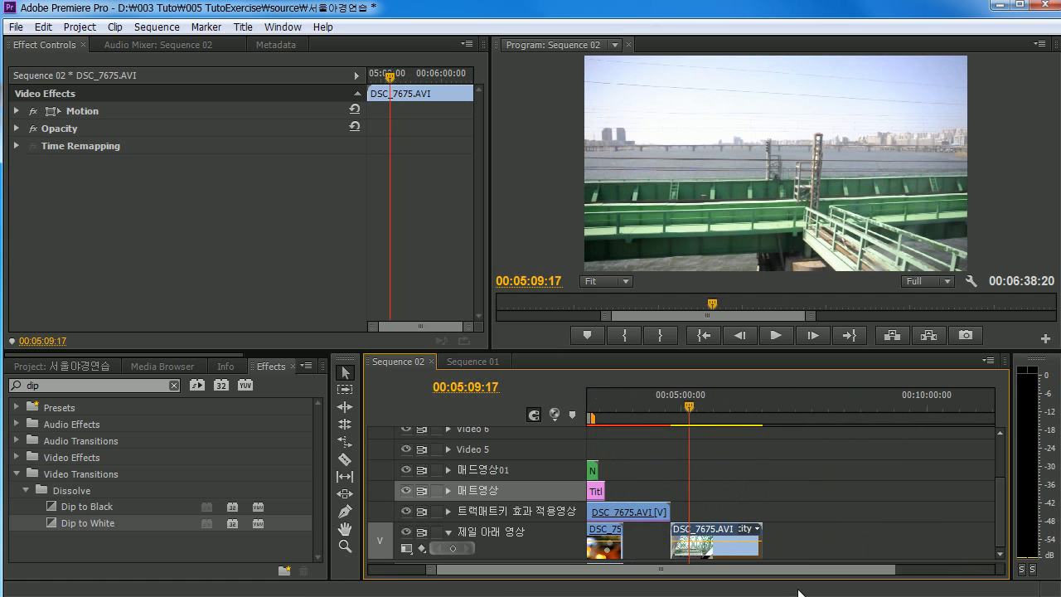
key(equal)
key(equal)
key(minus)
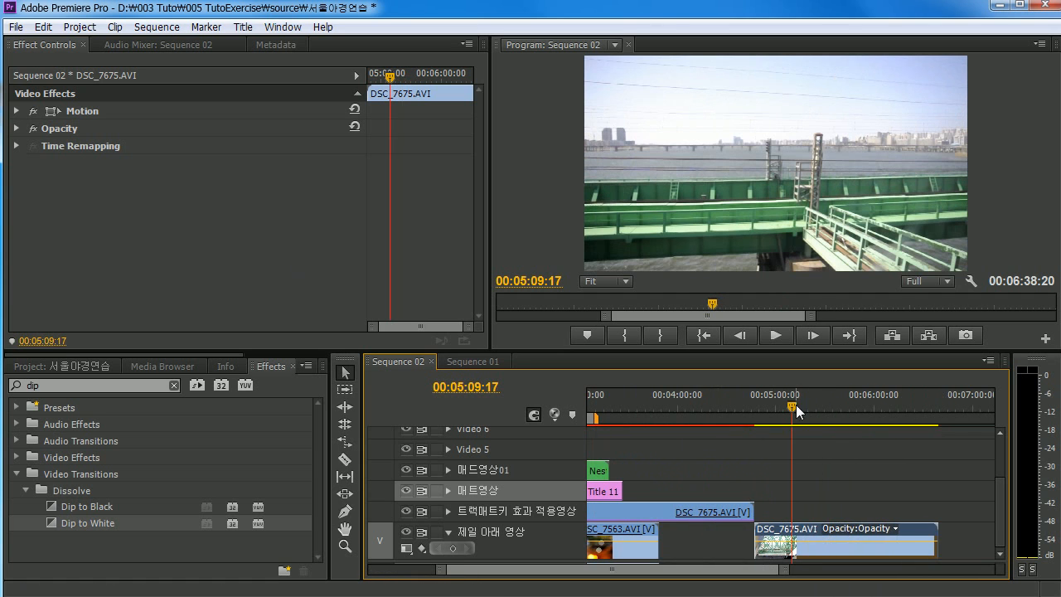
drag(796, 409, 810, 409)
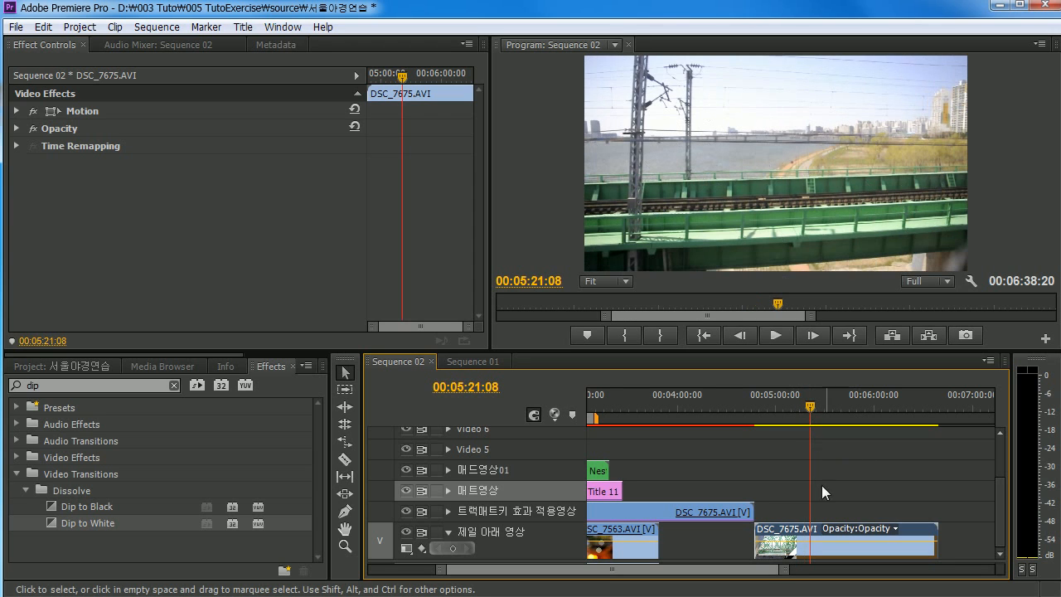
Step: Stack copies of the bottom DSC_7675.AVI on the 트랙매트키 효과 적용영상 and 매트영상 tracks, checking the frames around 00:05:06:15
click(789, 510)
click(793, 534)
drag(788, 536, 786, 490)
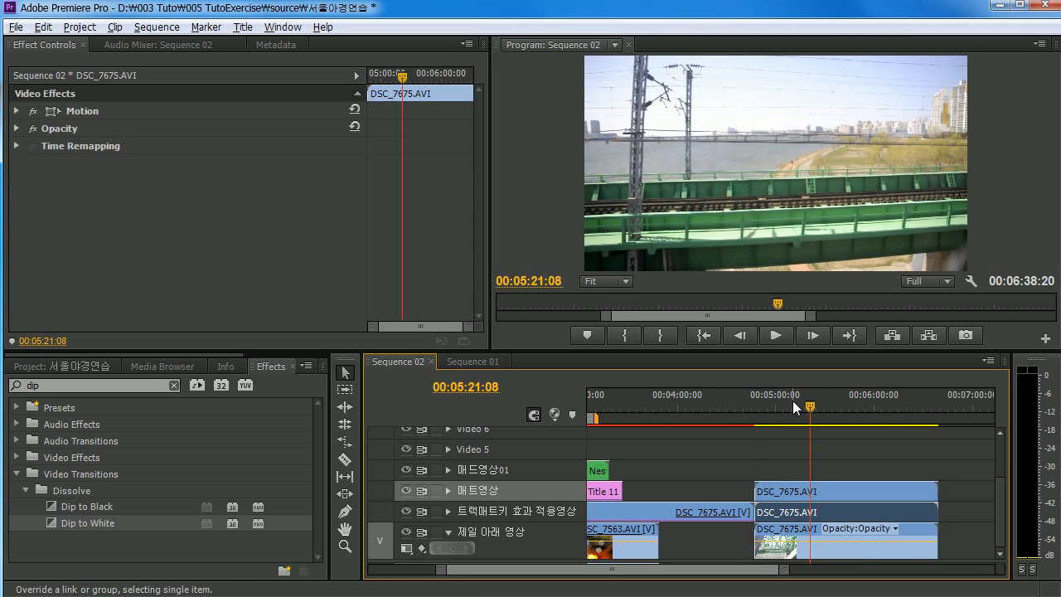
drag(792, 400, 786, 431)
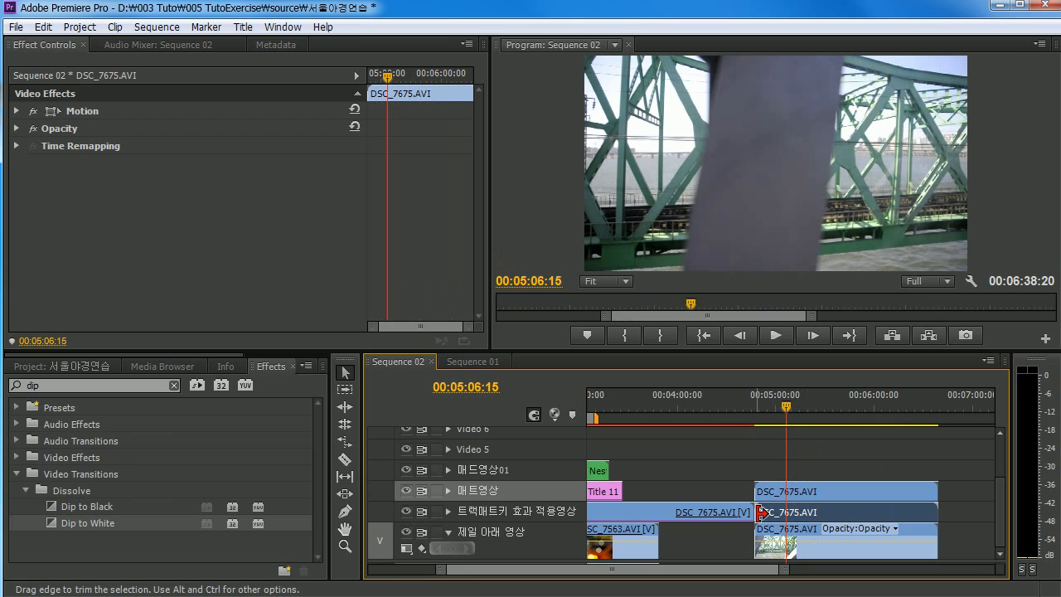
click(557, 510)
click(808, 471)
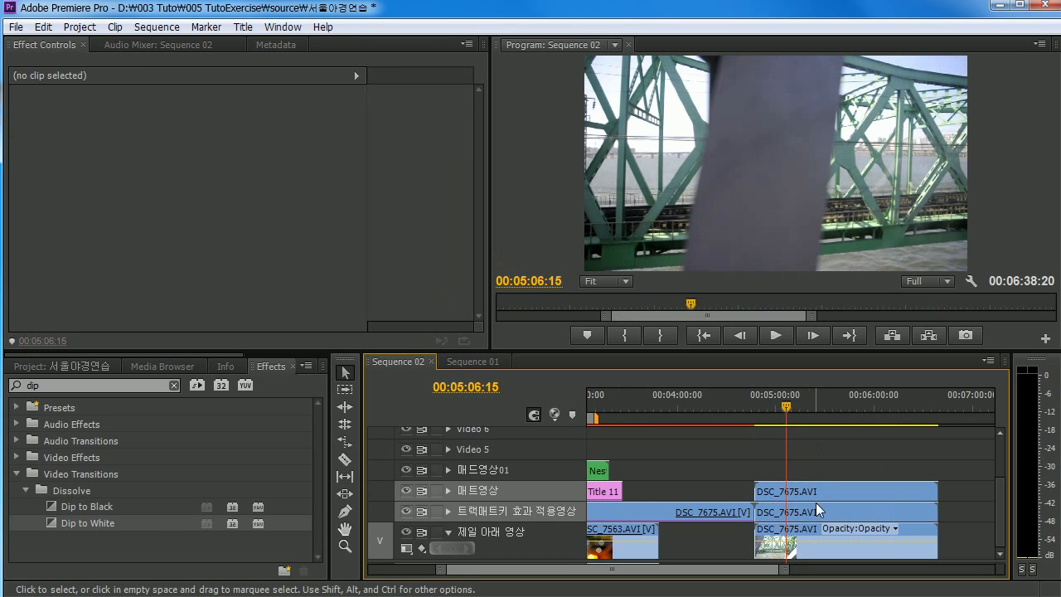
Step: Search the effects for "track" and apply Track Matte Key to the new DSC_7675.AVI on the 트랙매트키 효과 적용영상 track
click(816, 504)
click(139, 385)
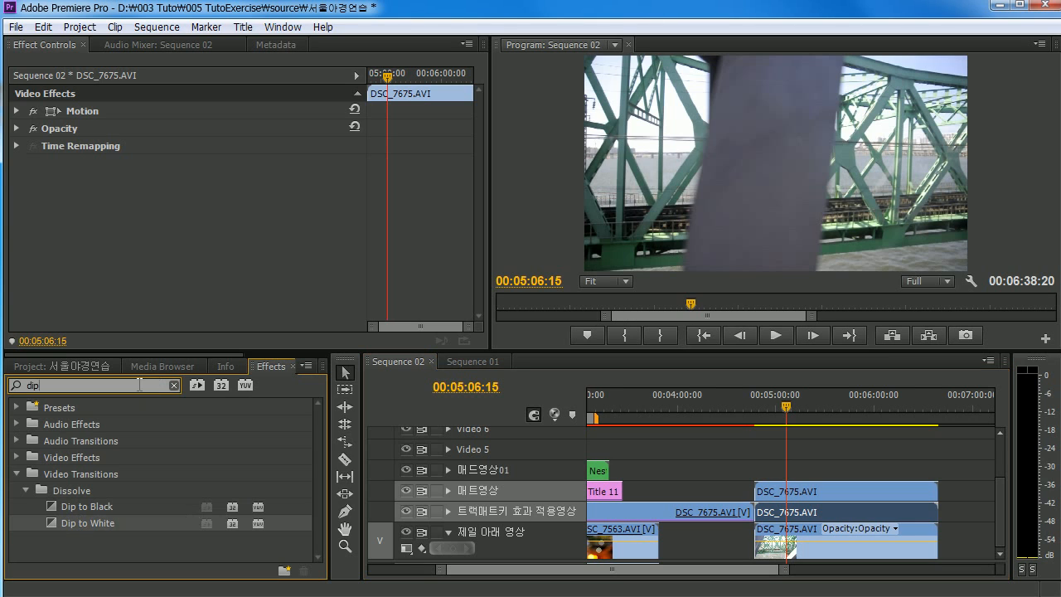
text(track)
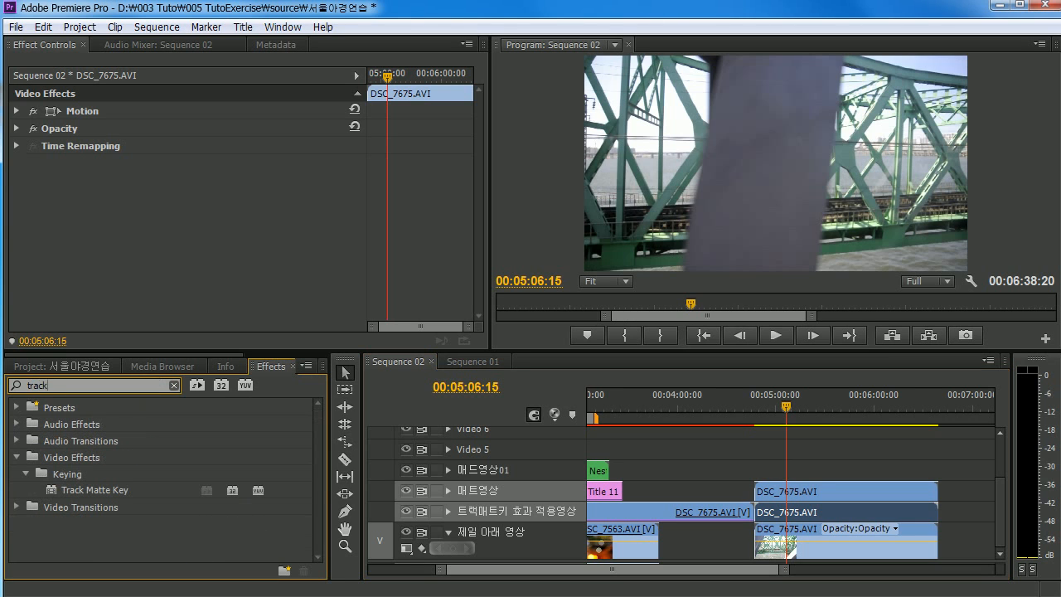
drag(84, 490, 797, 502)
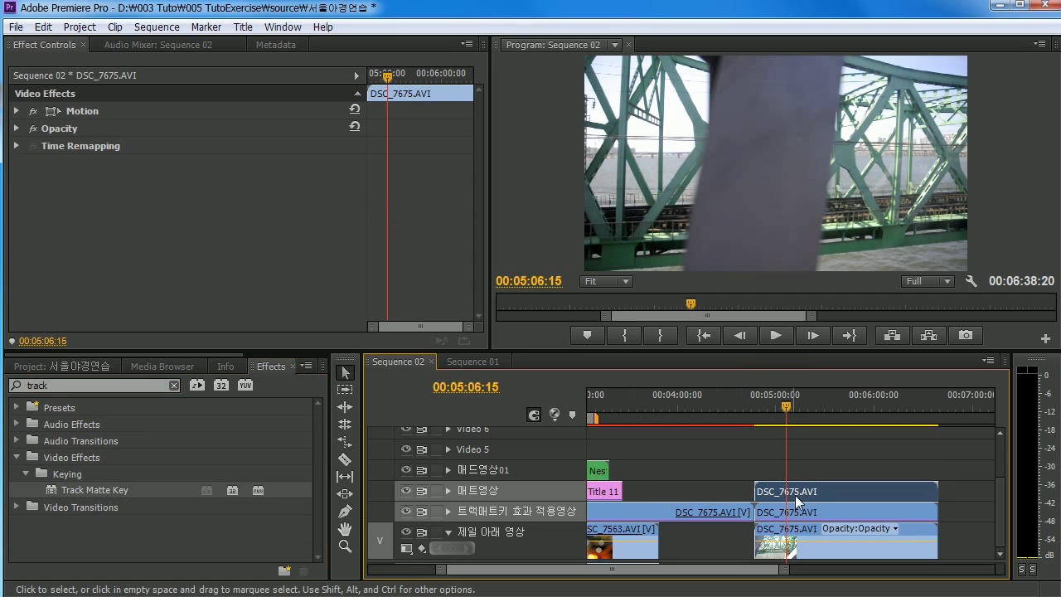
Step: Search the effects for "cir", apply Circle to the DSC_7675.AVI copy on the 매트영상 track, and scrub to 00:05:05:16
click(127, 387)
text(cir)
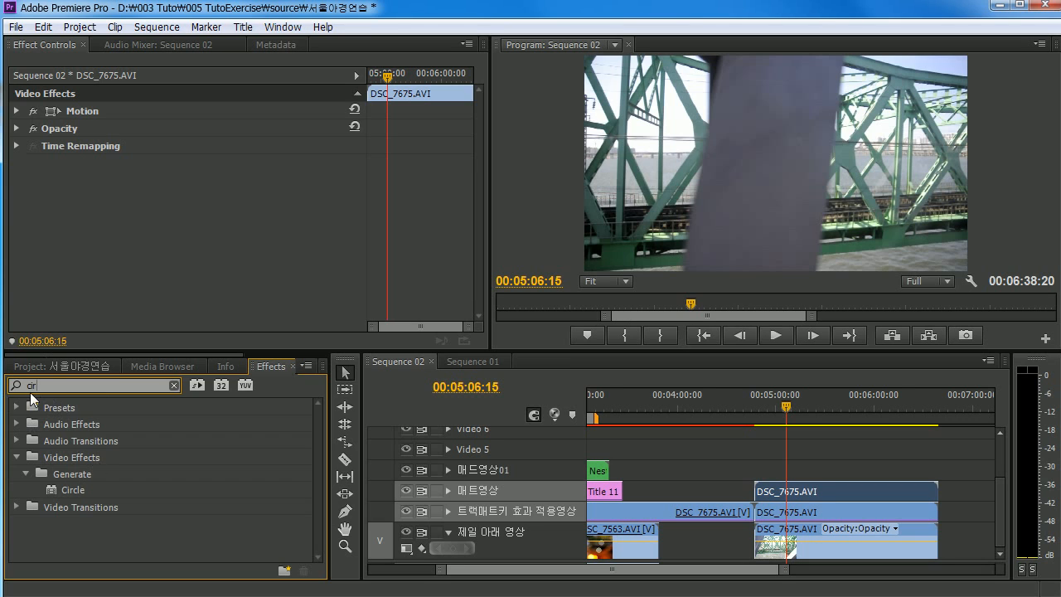
drag(71, 490, 779, 493)
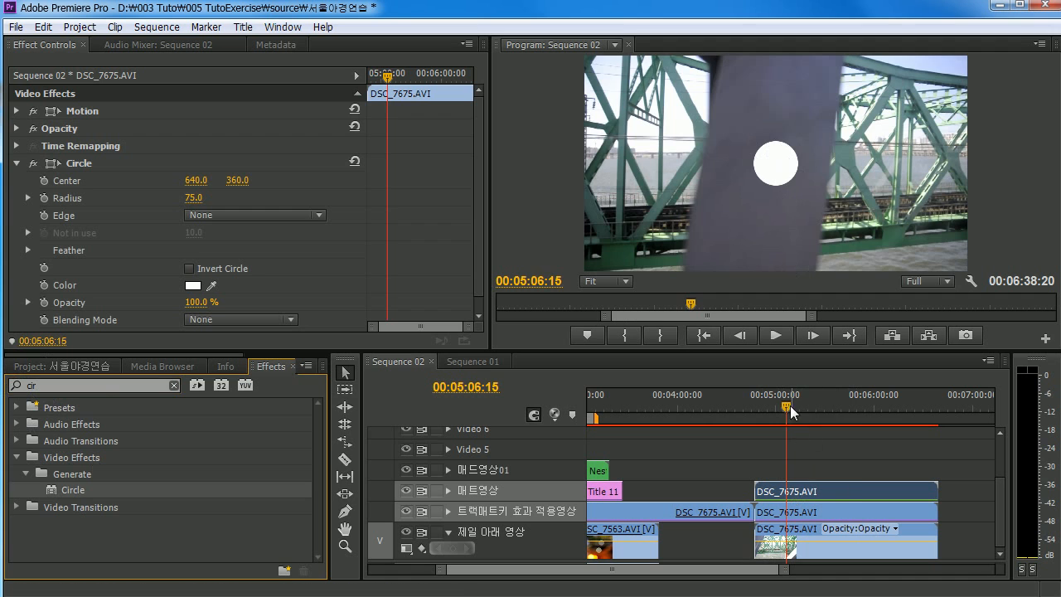
click(846, 406)
drag(821, 410, 785, 413)
Step: Hide the 제일 아래 영상 track, set the middle clip's Track Matte Key matte to 매트영상, and scrub to check the circular mask
click(792, 512)
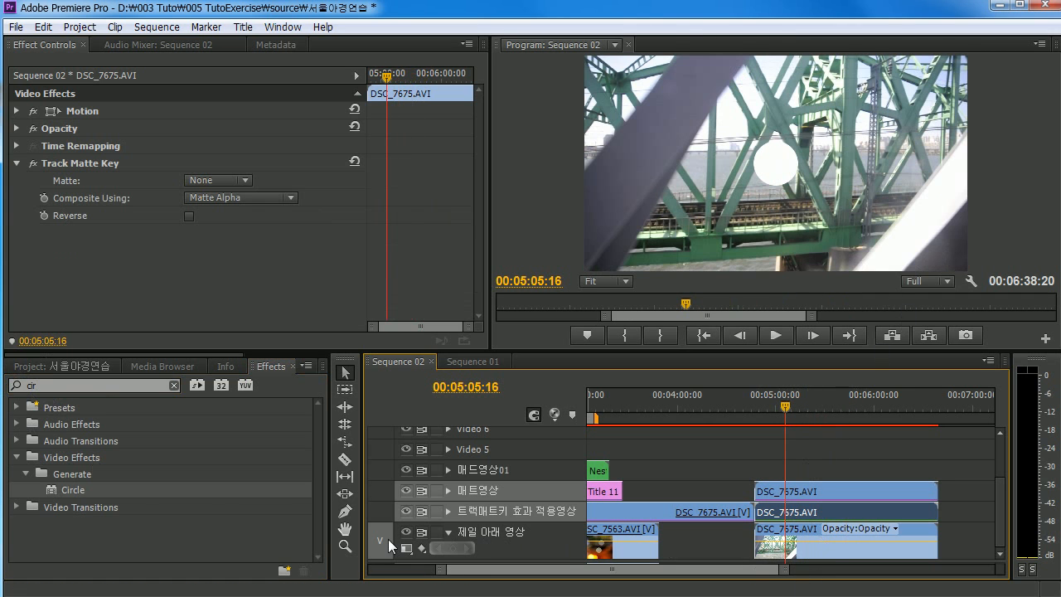
click(406, 534)
click(211, 180)
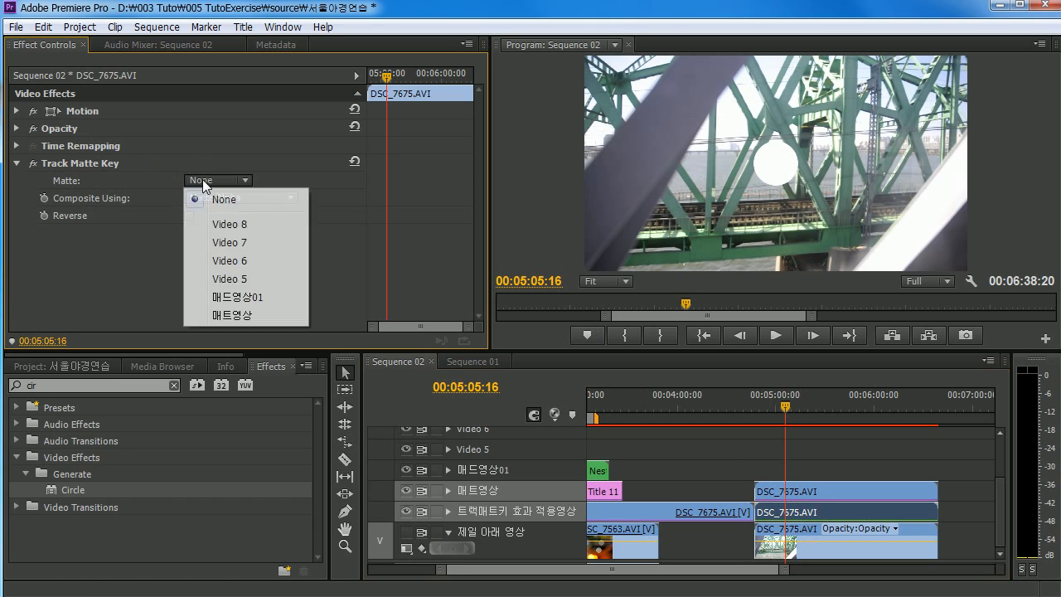
click(248, 316)
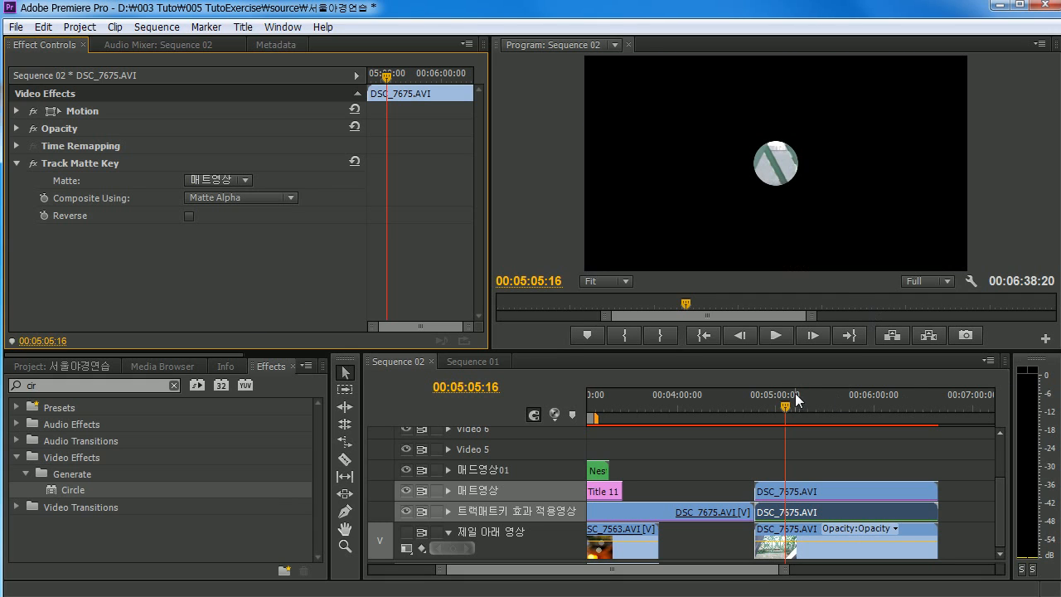
drag(795, 393, 784, 451)
click(799, 454)
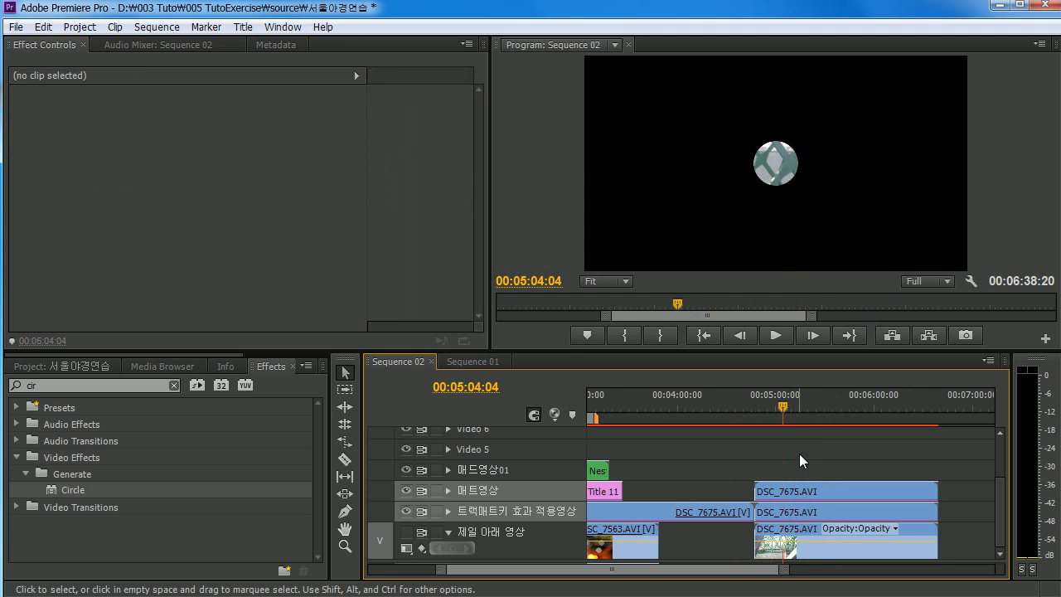
Step: Search the effects for "mosaic" and apply Mosaic to the DSC_7675.AVI clip on the 트랙매트키 효과 적용영상 track
click(809, 513)
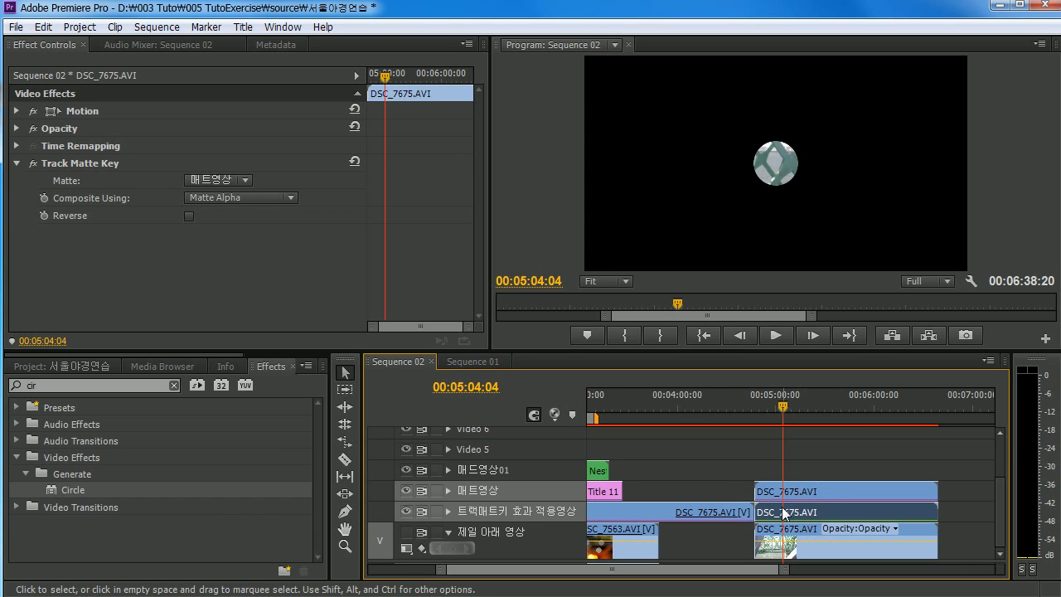
click(99, 388)
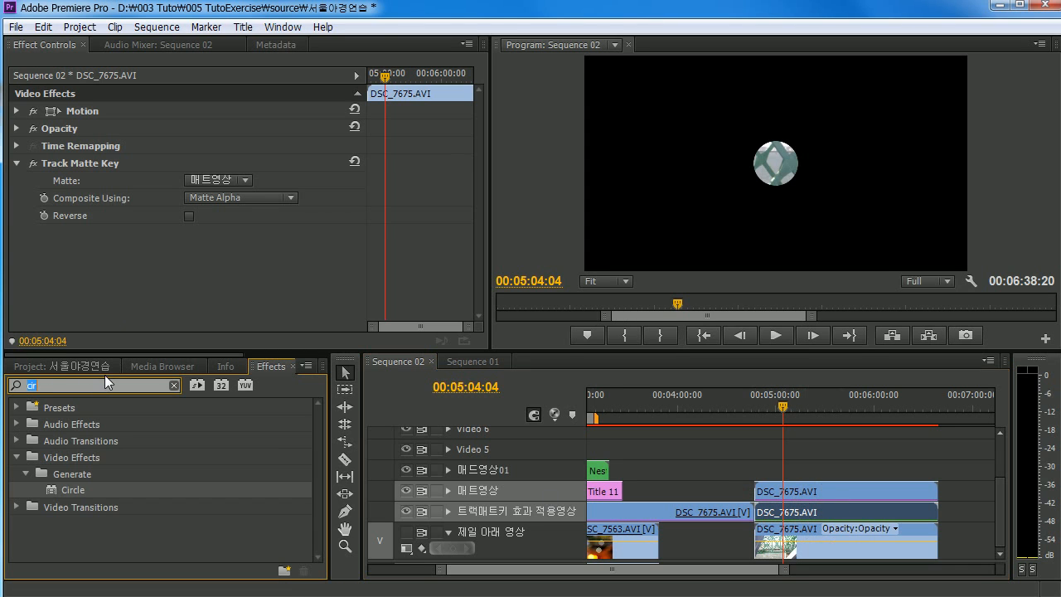
text(mosaic)
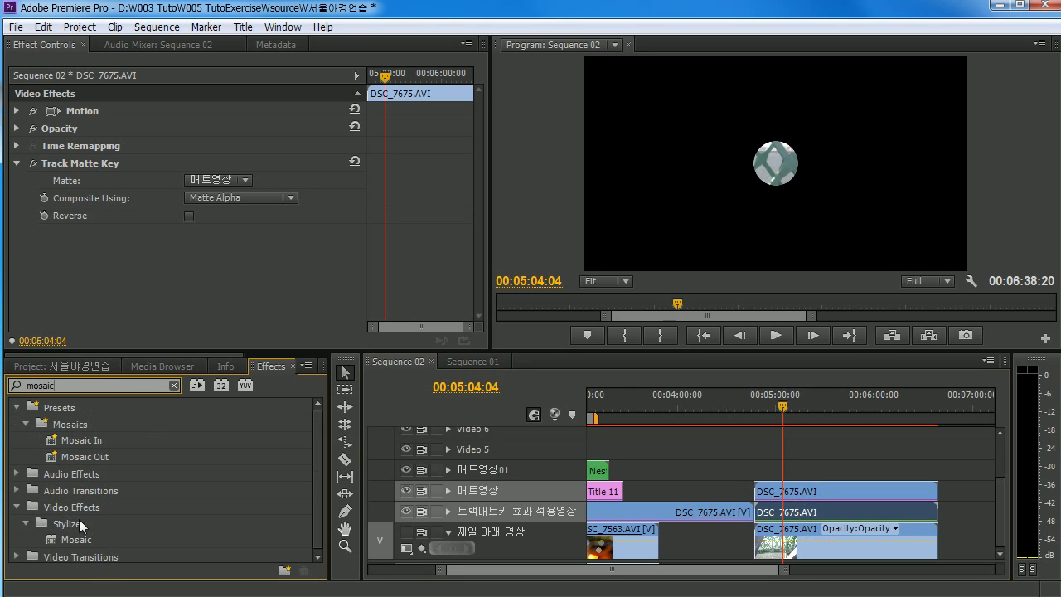
drag(70, 540, 771, 512)
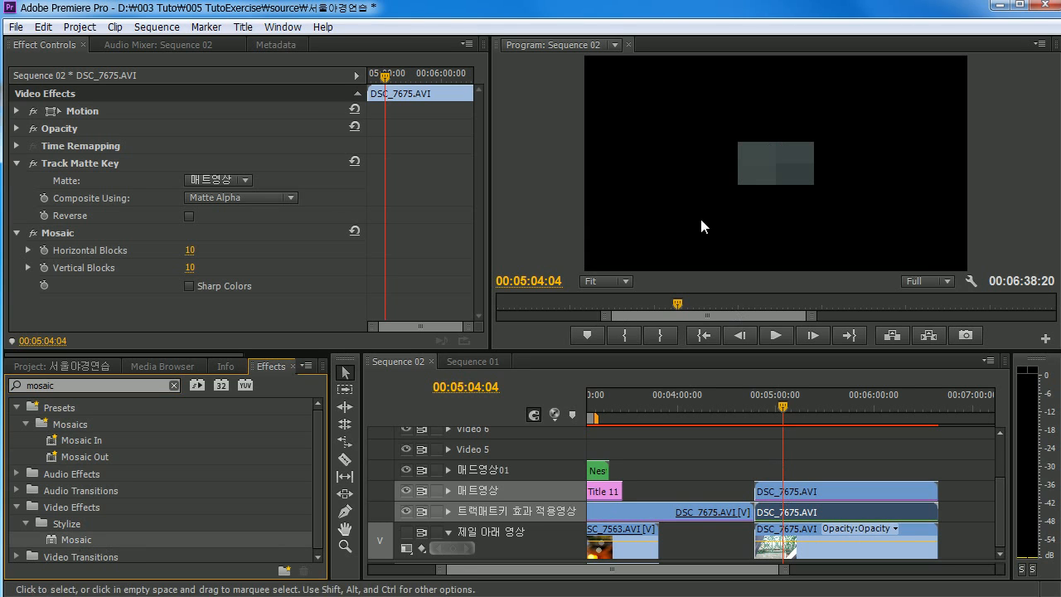
Step: Set the Mosaic effect to 32 horizontal and 18 vertical blocks, and scrub the sequence to 00:05:28:10
click(190, 250)
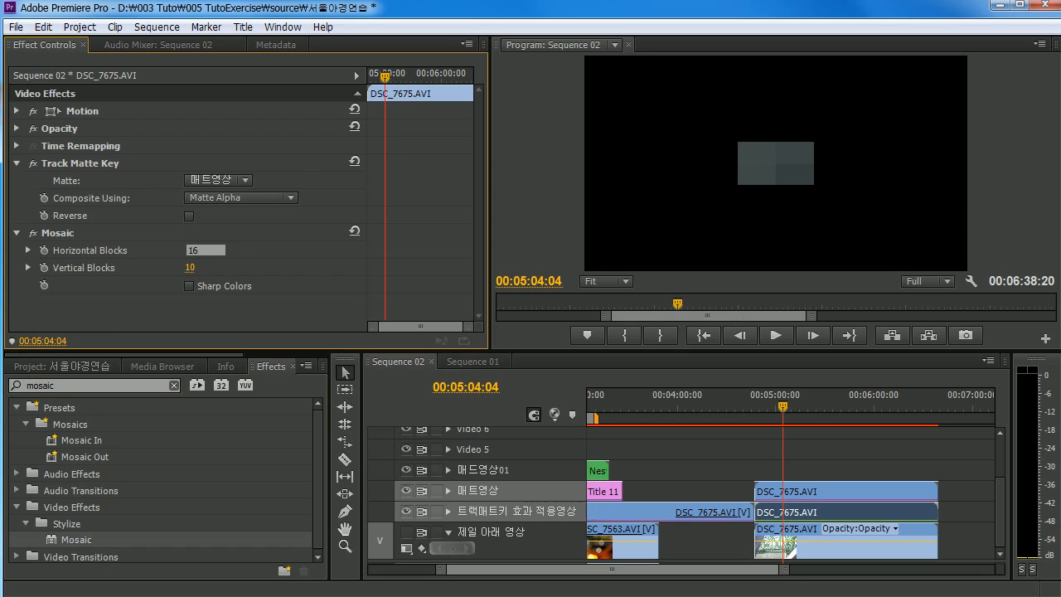
drag(214, 248, 83, 262)
text(32)
click(189, 268)
text(18)
key(Return)
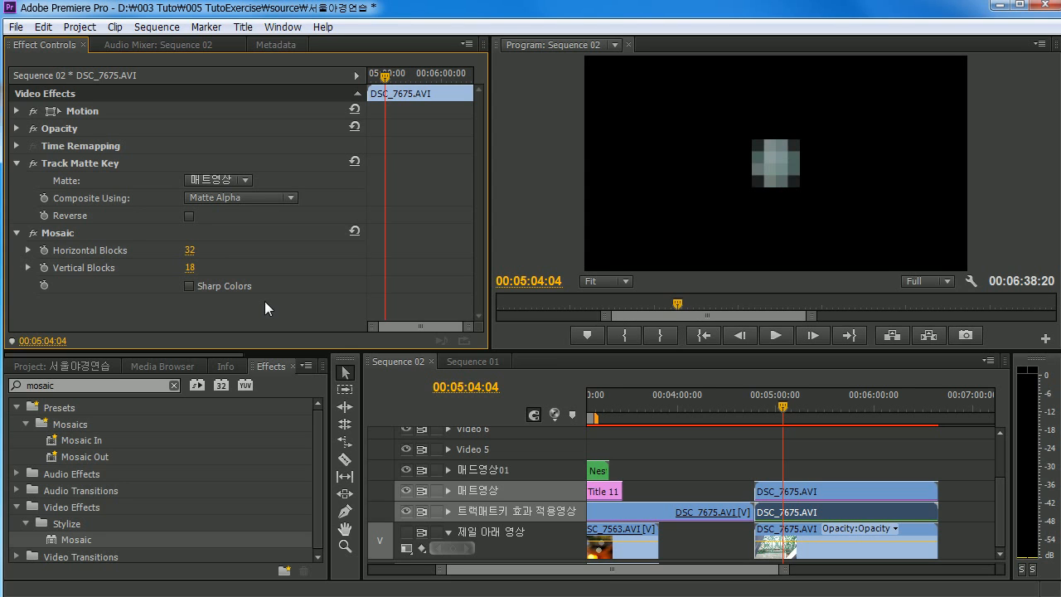
drag(776, 406, 823, 406)
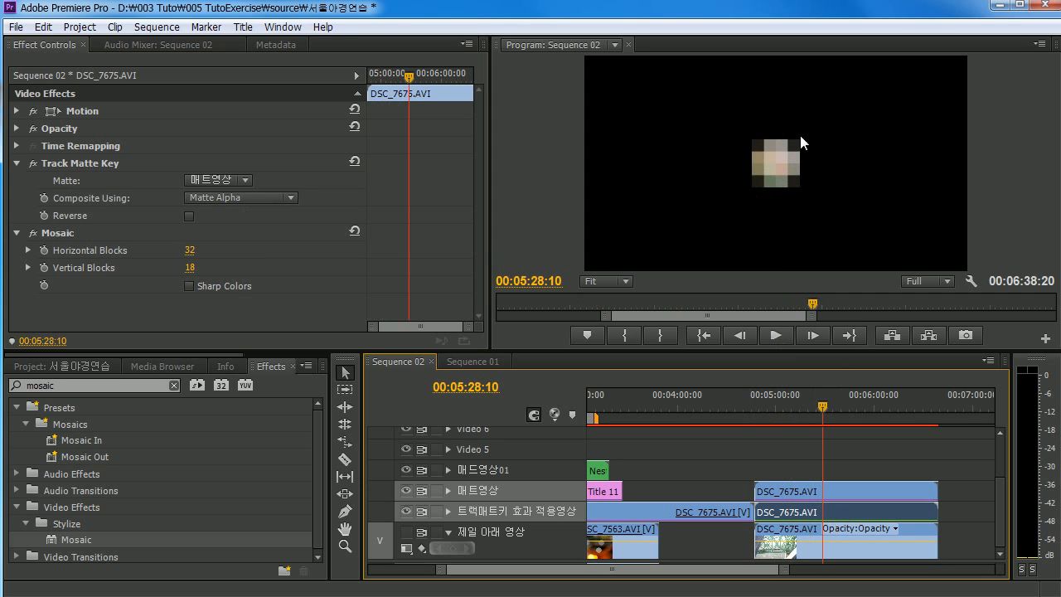
Step: Select the DSC_7675.AVI copy on the 매트영상 track and turn on visibility for the 제일 아래 영상 track
click(796, 490)
click(790, 513)
click(795, 494)
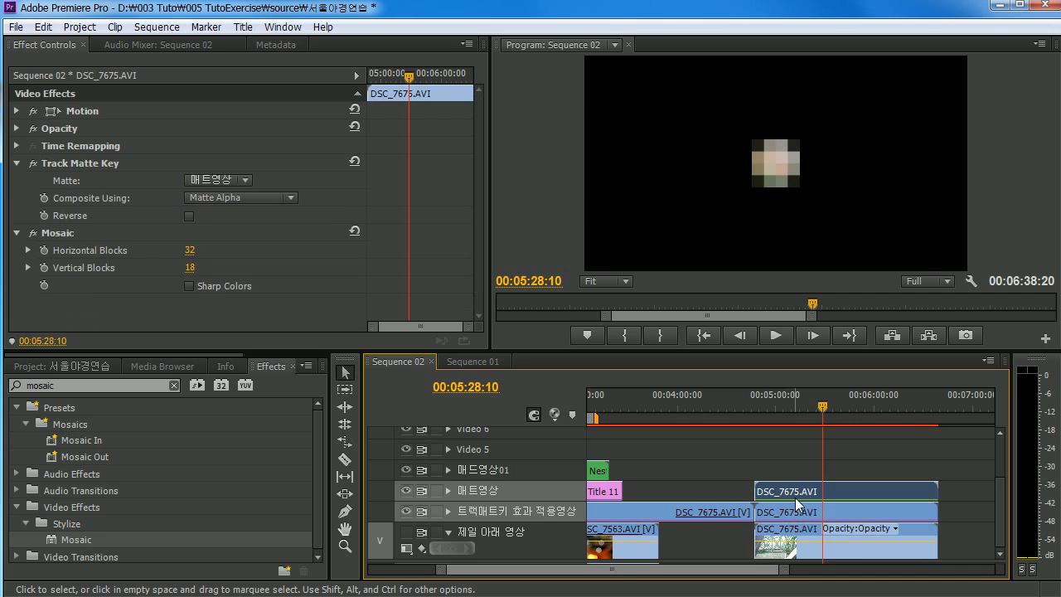
click(408, 533)
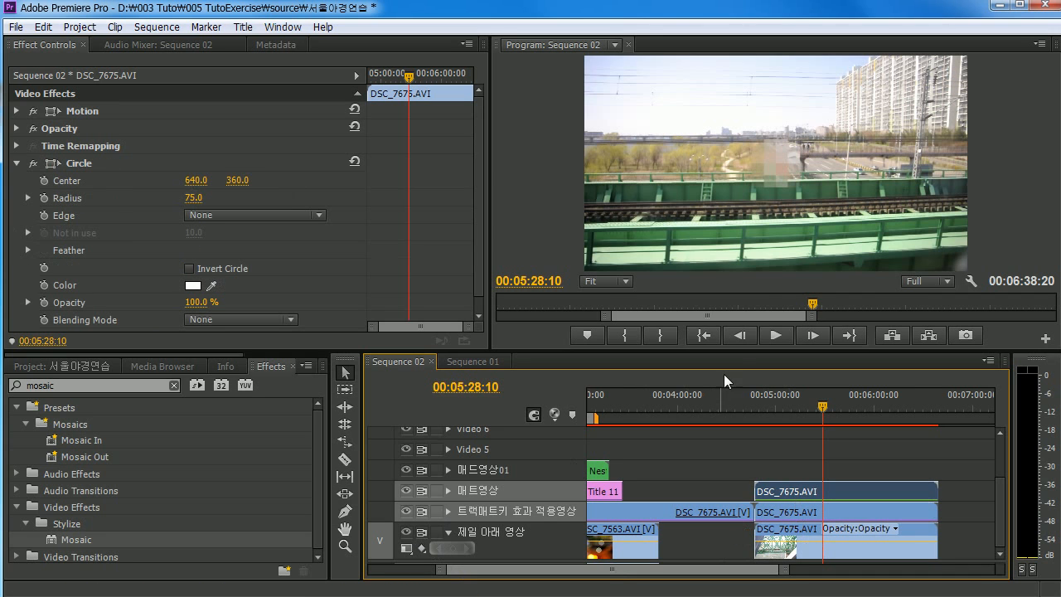
Step: Move the Circle effect's center on the 매트영상 clip down and left in the frame, to about 324.2, 484.6
click(794, 491)
click(793, 491)
click(270, 248)
scroll(293, 251, down, 2)
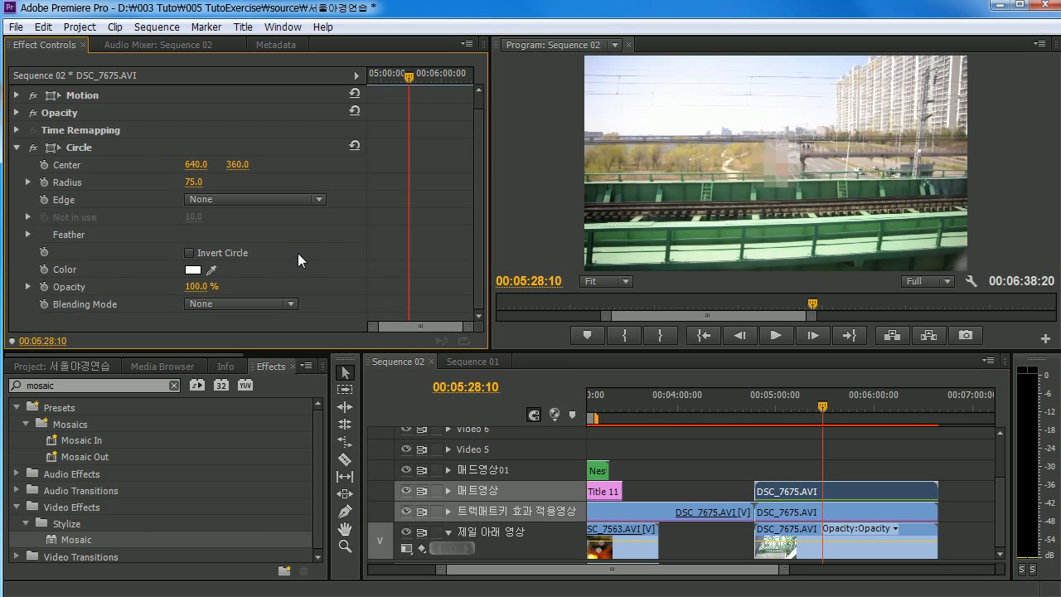
scroll(295, 253, up, 2)
click(77, 165)
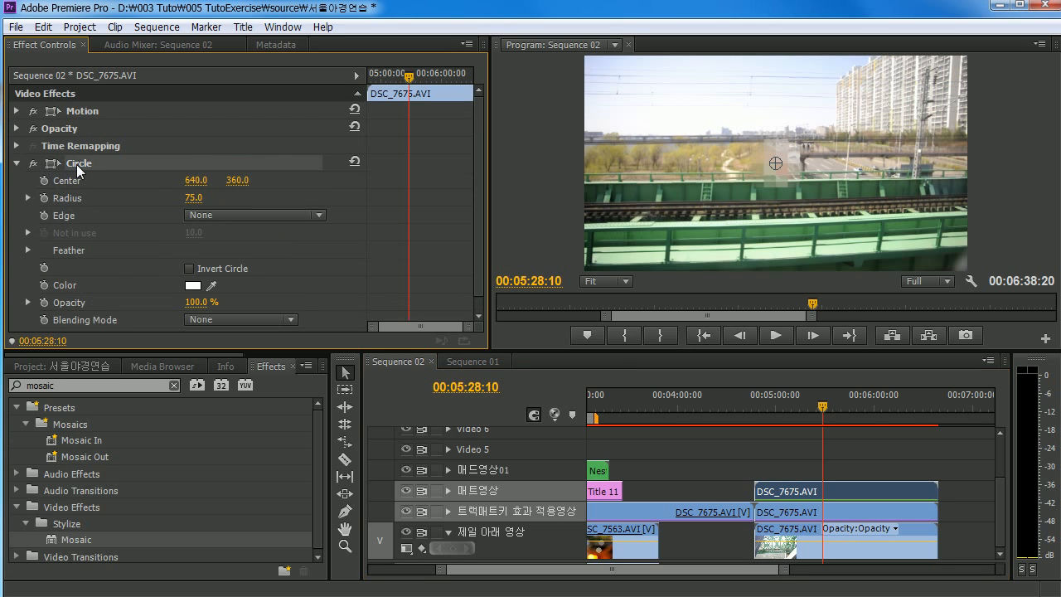
drag(777, 163, 682, 201)
scroll(272, 233, down, 1)
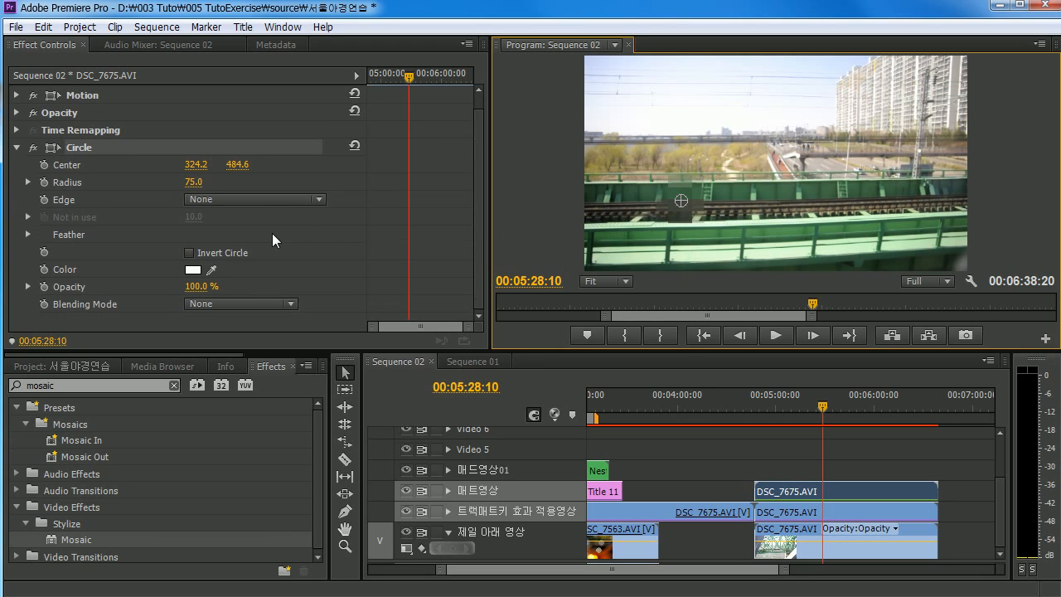
Step: Duplicate the Circle effect on the 매트영상 clip and move the copy's center right, to about 850.6, 451.4
click(82, 149)
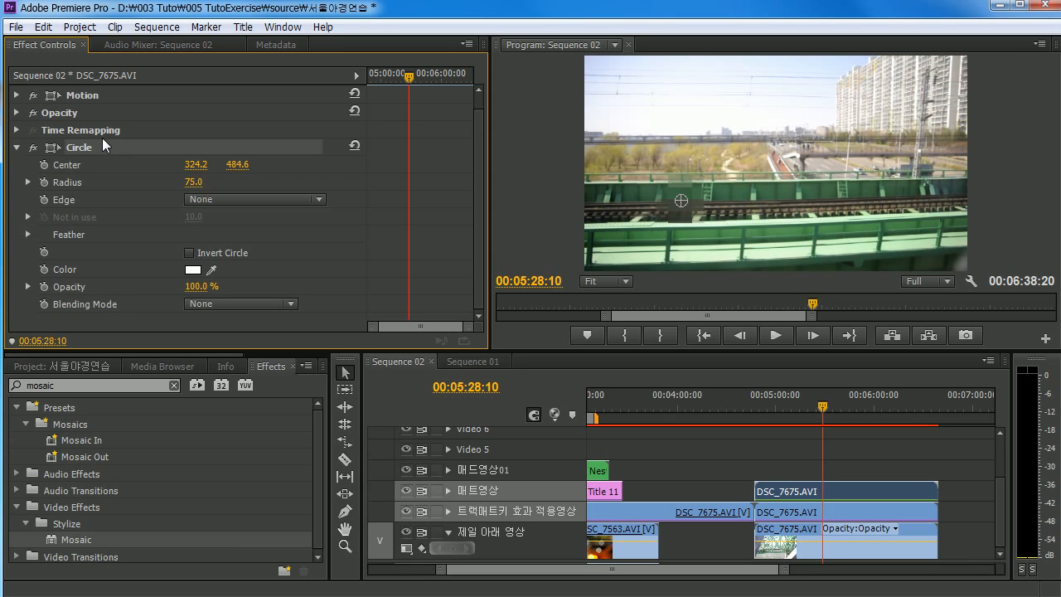
key(ctrl+v)
scroll(95, 259, down, 1)
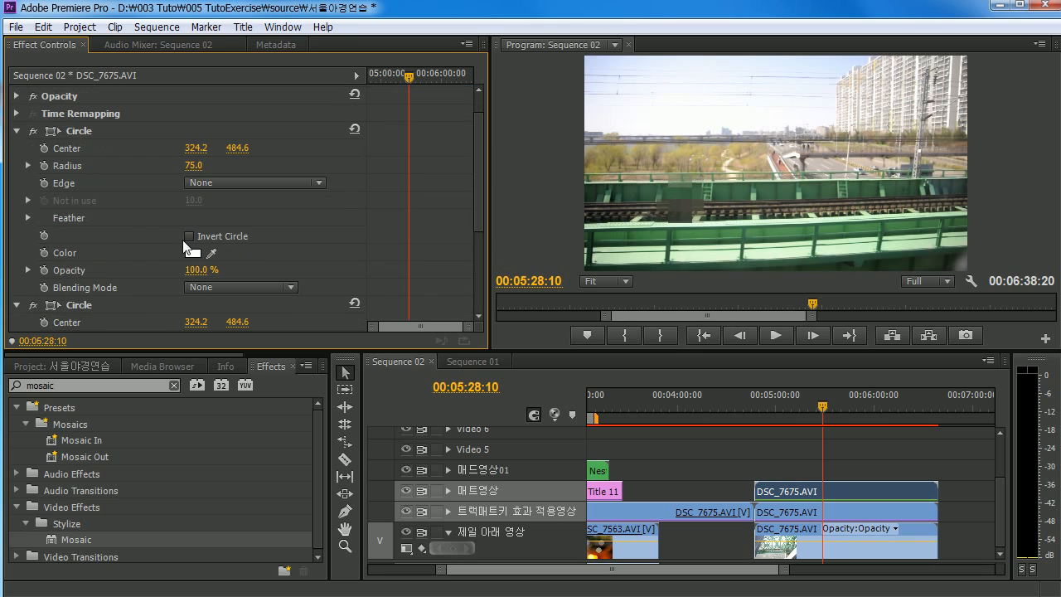
click(90, 306)
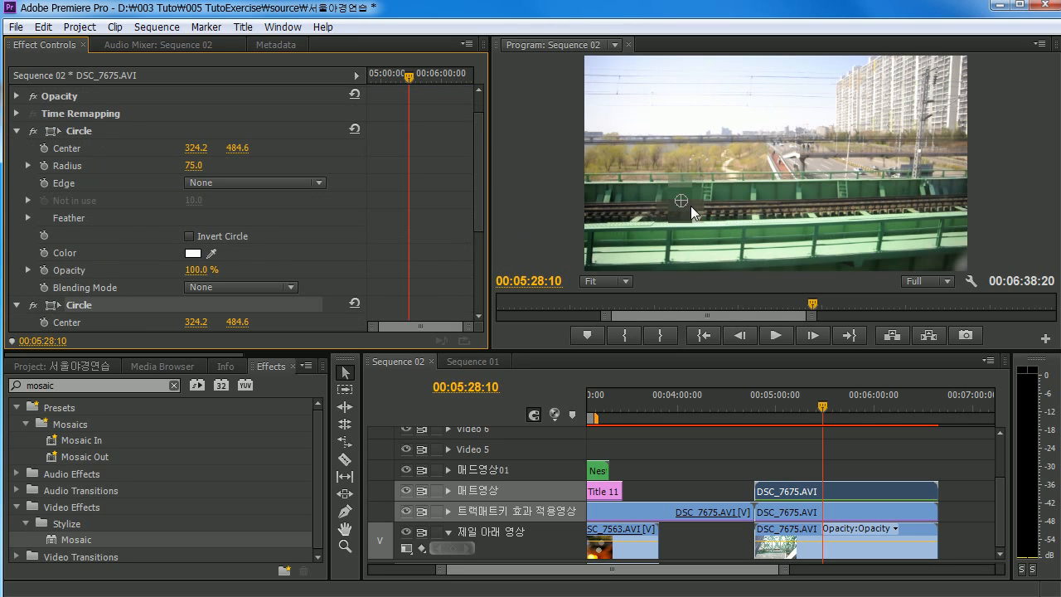
drag(691, 206, 840, 190)
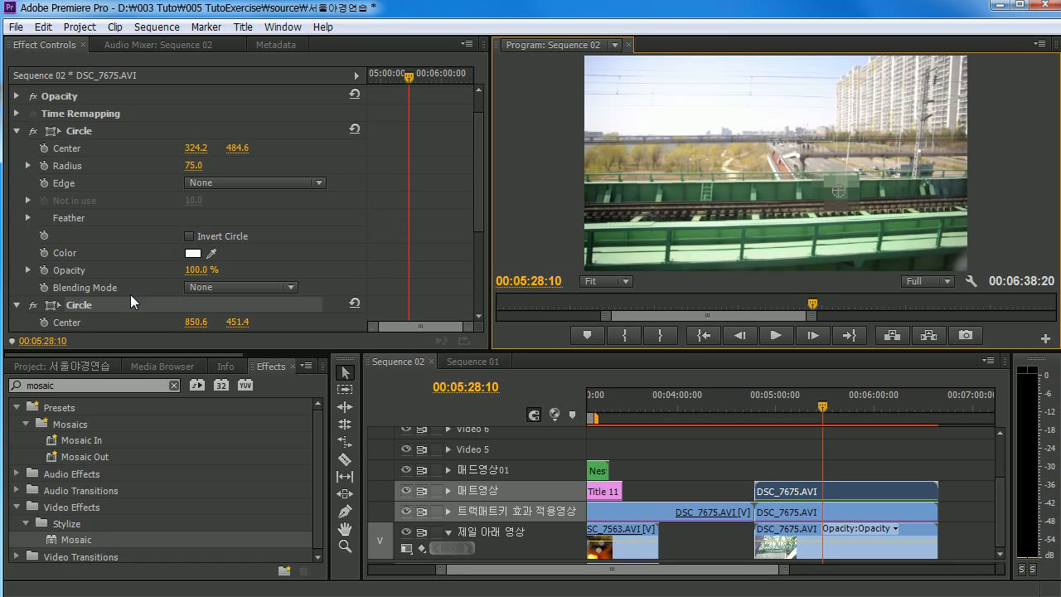
Step: Try the Normal blending mode on the first Circle effect and return it to None
click(95, 286)
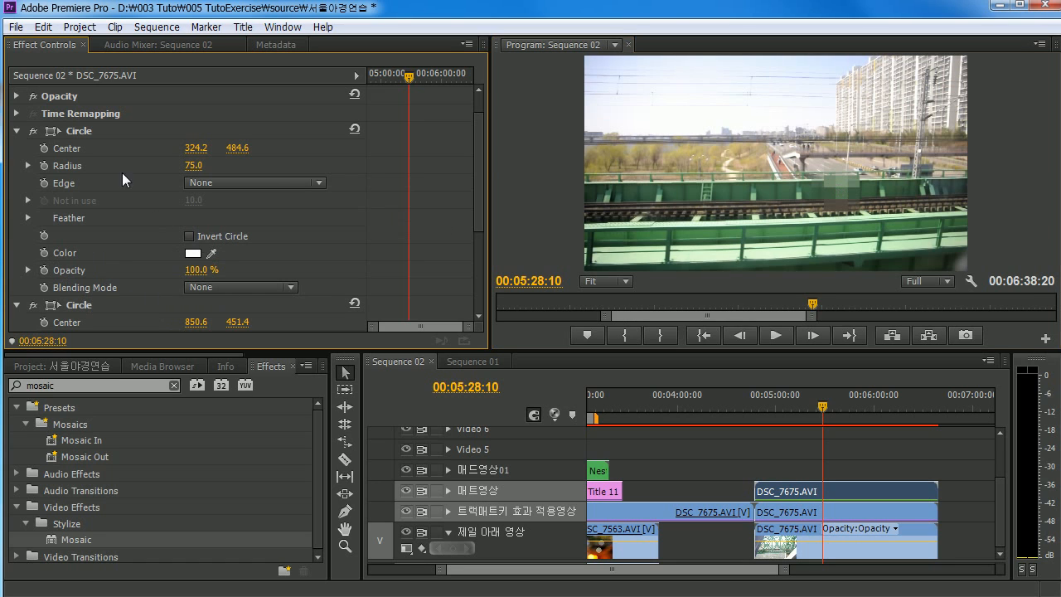
click(81, 131)
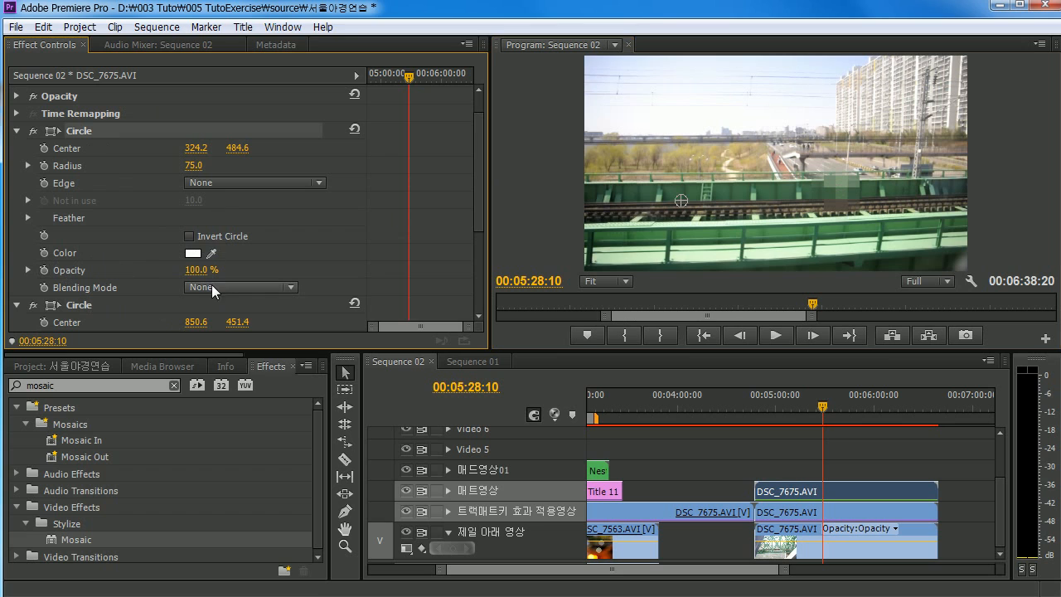
click(235, 287)
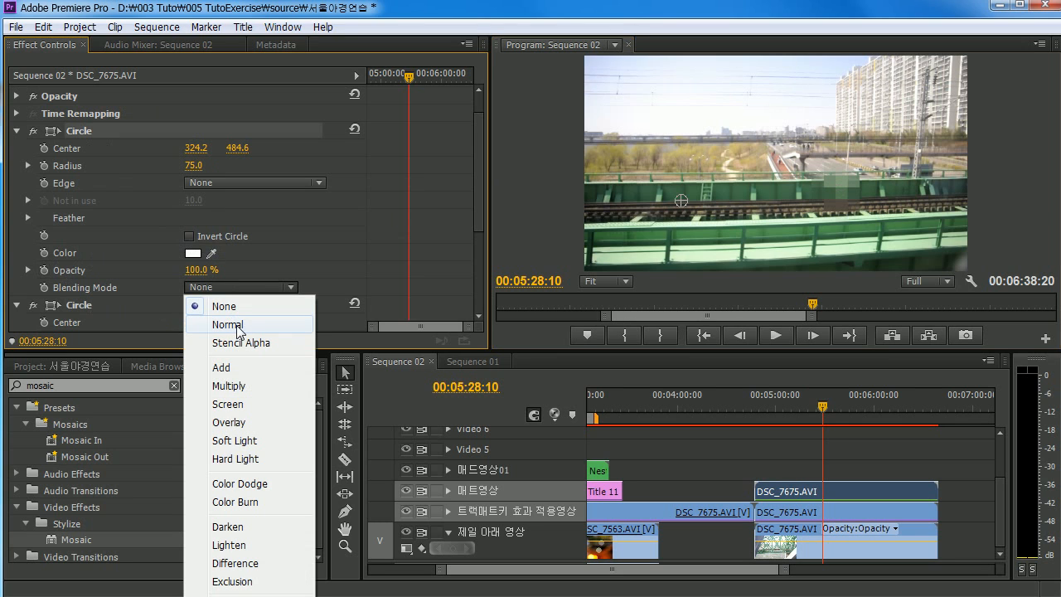
click(238, 325)
click(219, 286)
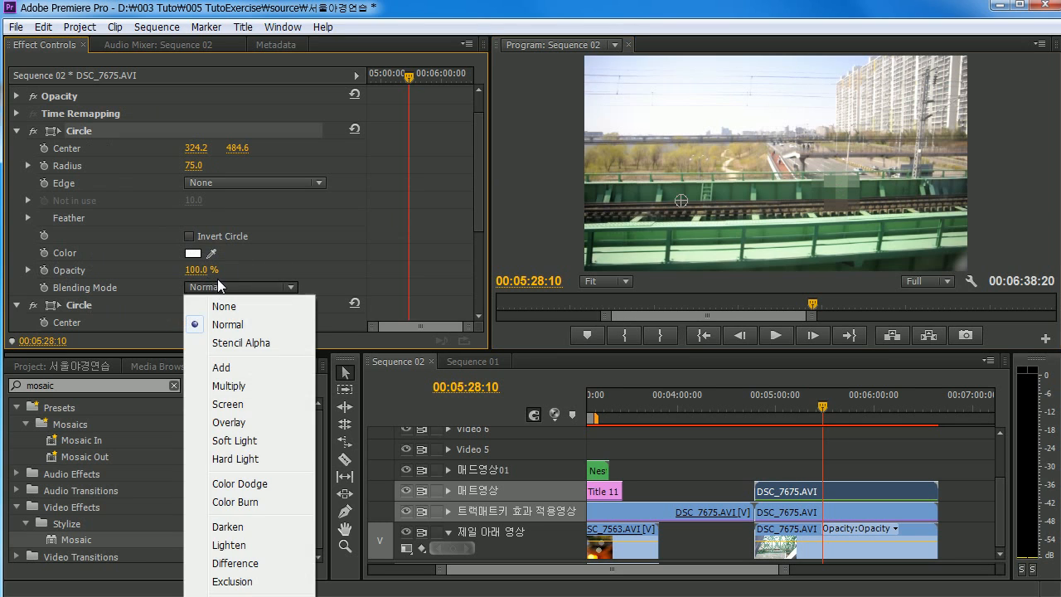
click(224, 306)
Step: Set the second Circle effect's blending mode to Normal and collapse the settings of both Circle effects
scroll(326, 241, down, 2)
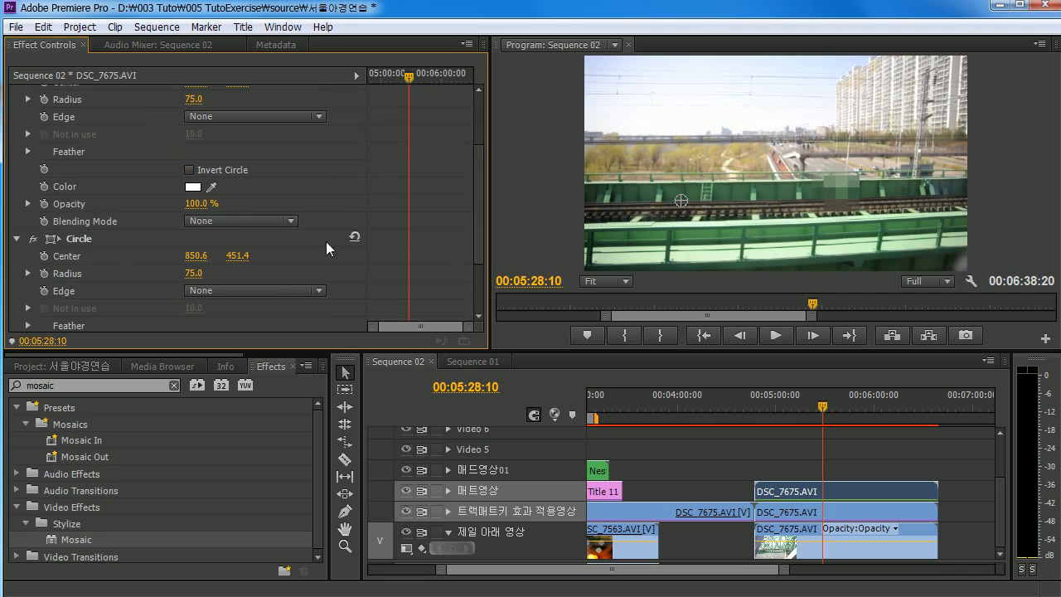
click(236, 287)
click(226, 308)
scroll(476, 232, down, 3)
click(248, 302)
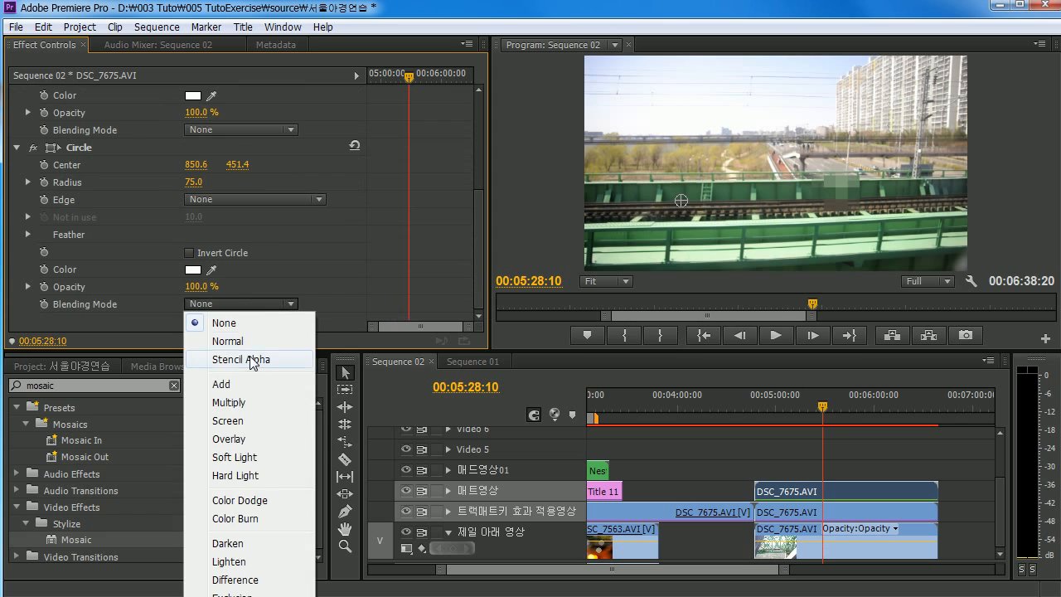
click(245, 341)
scroll(280, 254, up, 2)
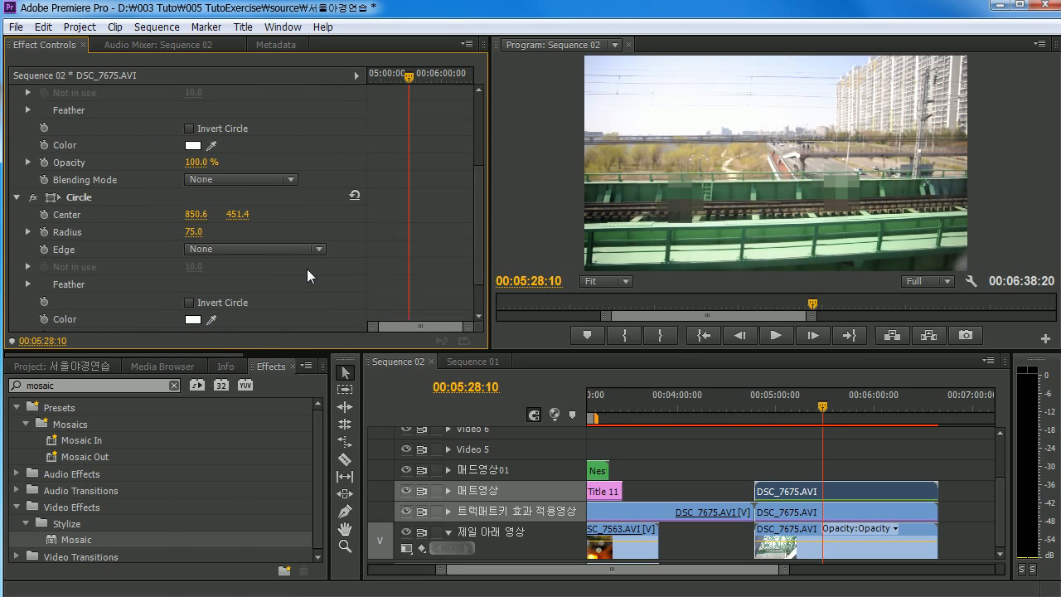
scroll(305, 306, down, 1)
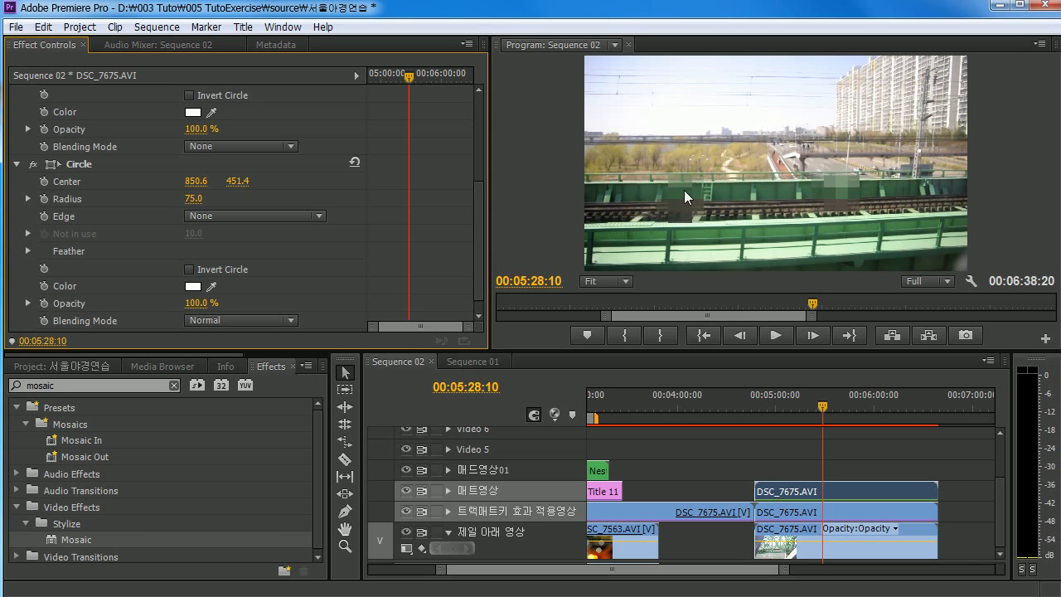
scroll(368, 237, up, 1)
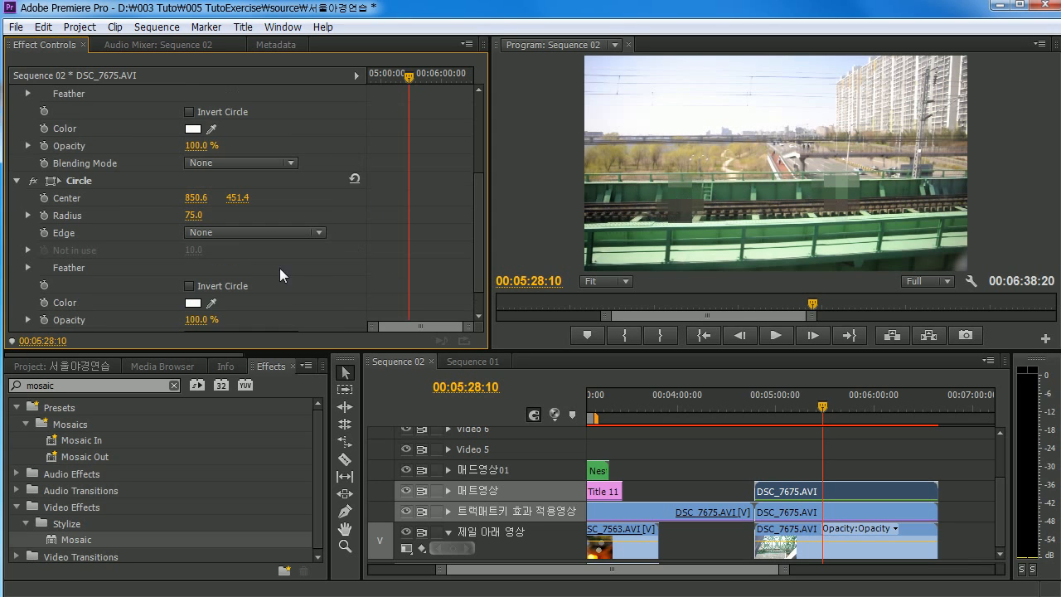
click(16, 180)
click(17, 131)
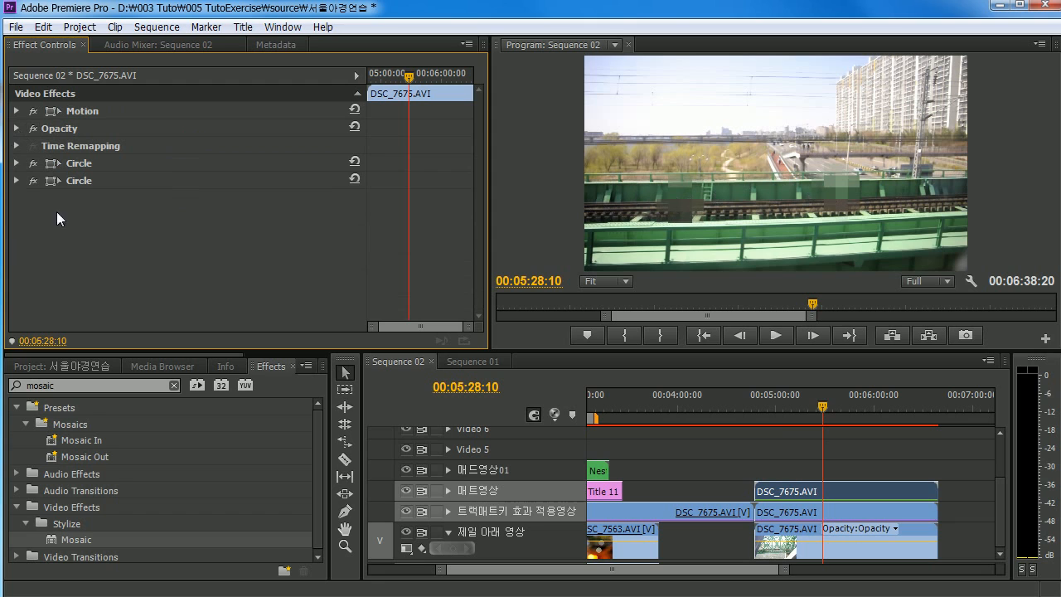
Step: Hide the 트랙매트키 효과 적용영상 and 제일 아래 영상 tracks and expand both Circle effects' settings
click(406, 512)
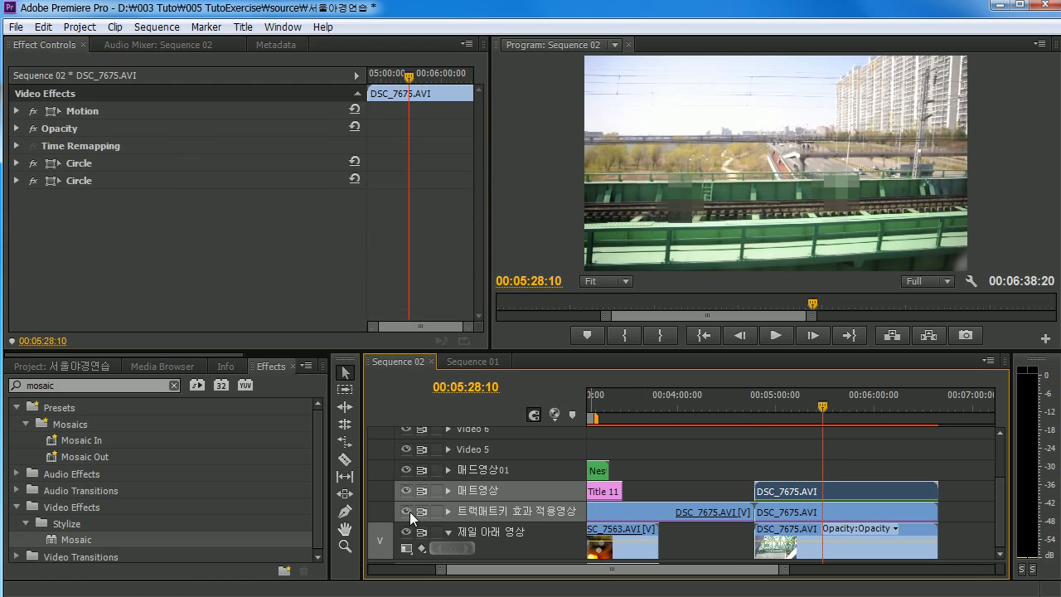
click(407, 532)
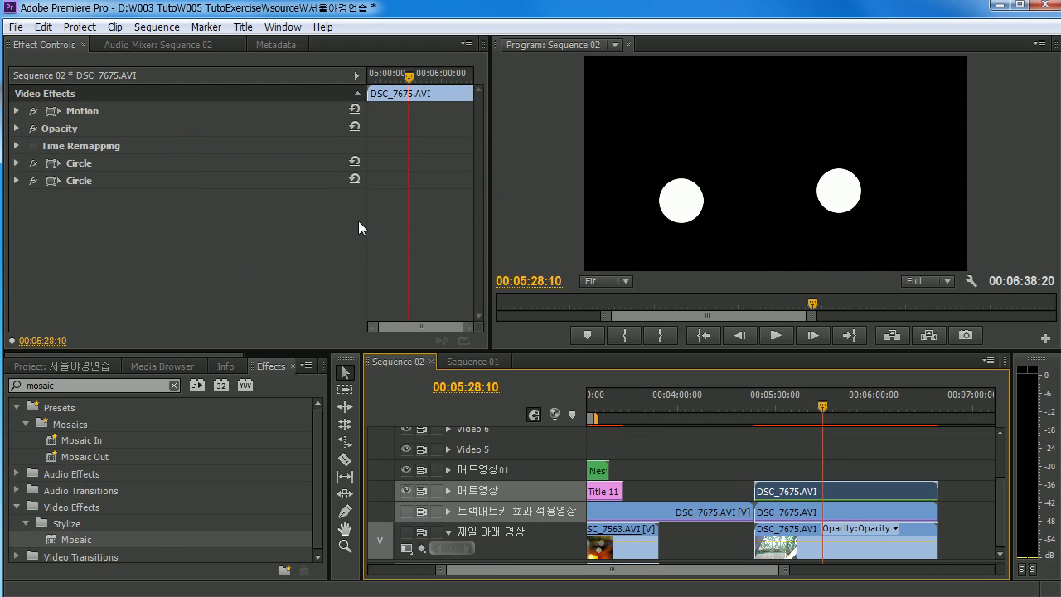
click(16, 181)
click(16, 163)
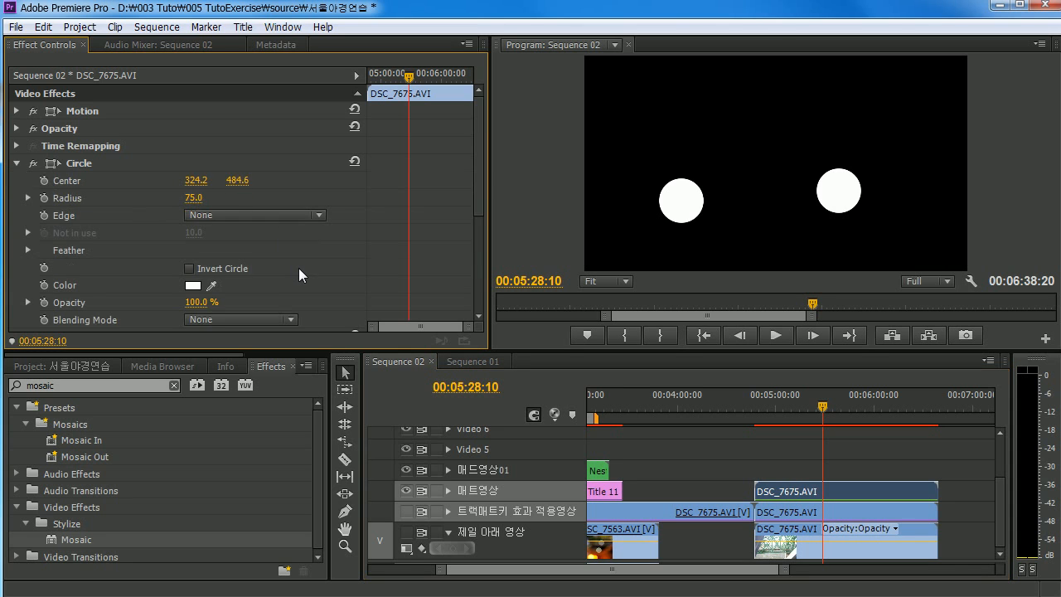
Step: Restore the second Circle effect's Edge option to None
scroll(298, 267, down, 5)
click(278, 284)
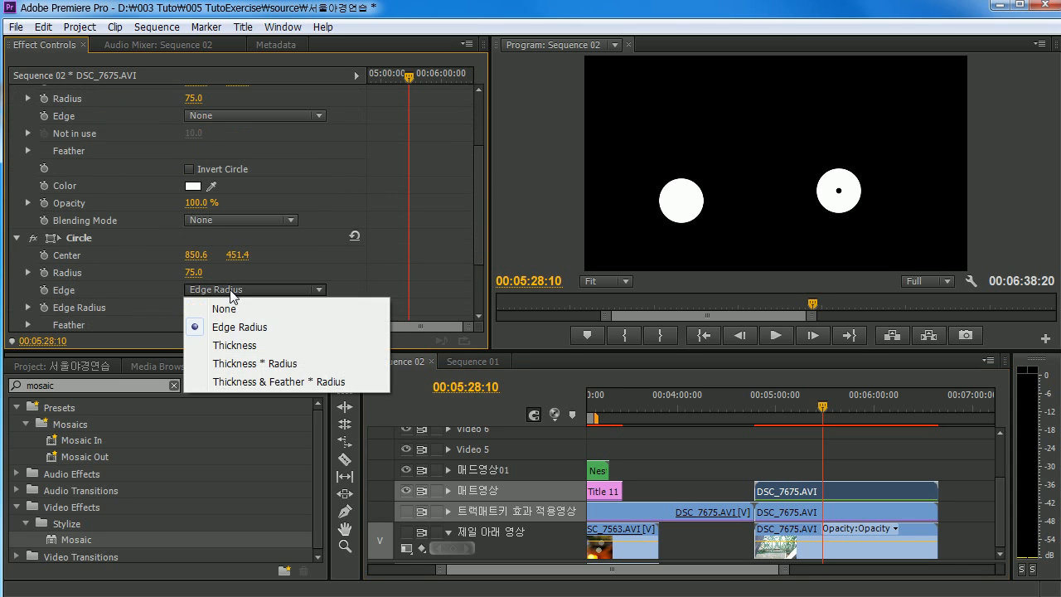
click(229, 306)
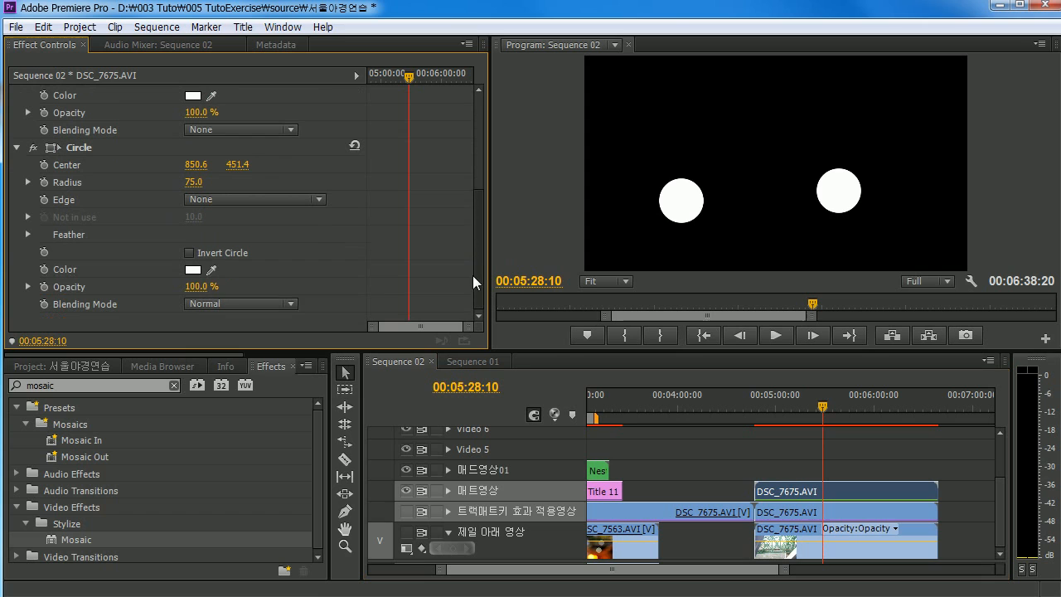
Step: Switch the second Circle effect's blending mode to None and back to Normal to compare the matte shapes
click(238, 305)
click(225, 324)
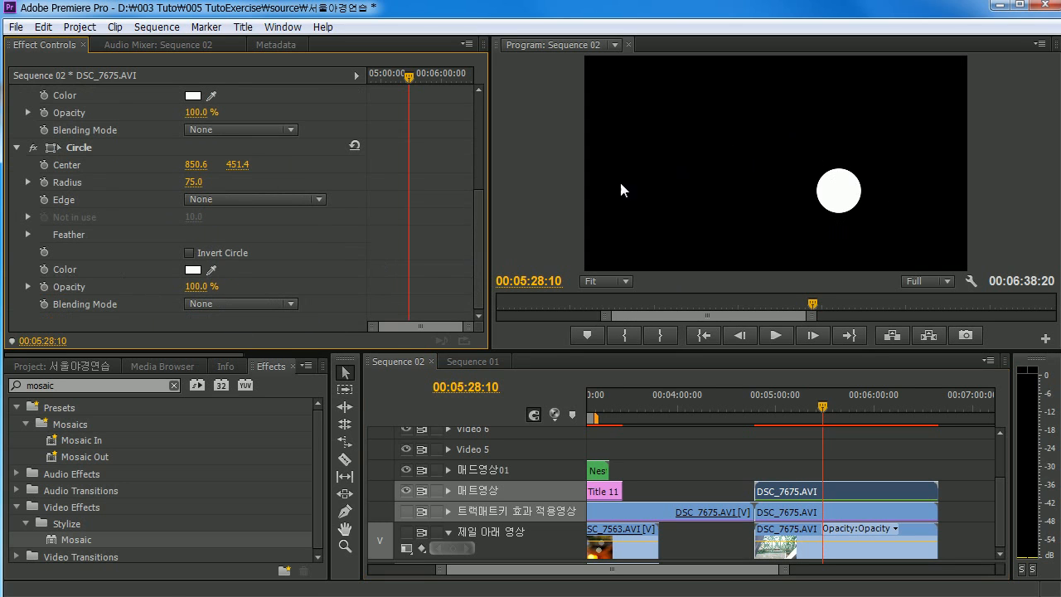
click(279, 304)
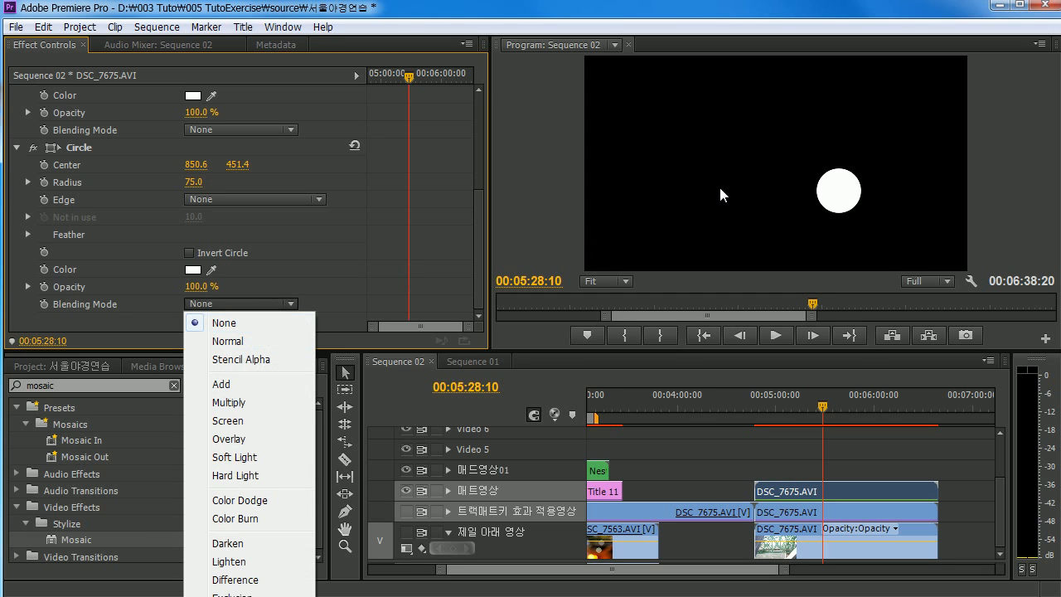
click(274, 343)
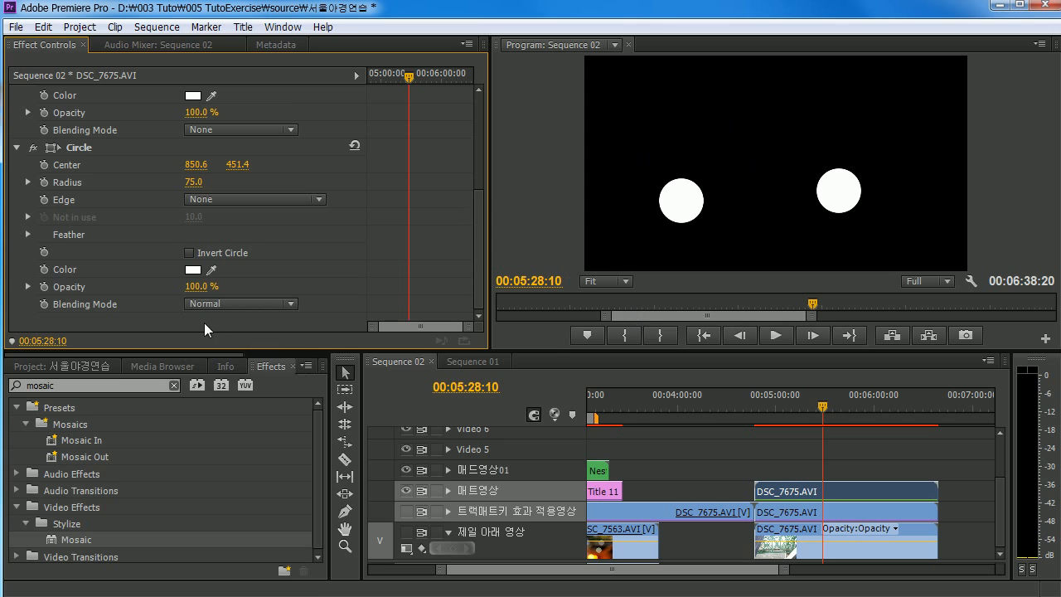
click(218, 303)
click(359, 248)
scroll(365, 233, up, 3)
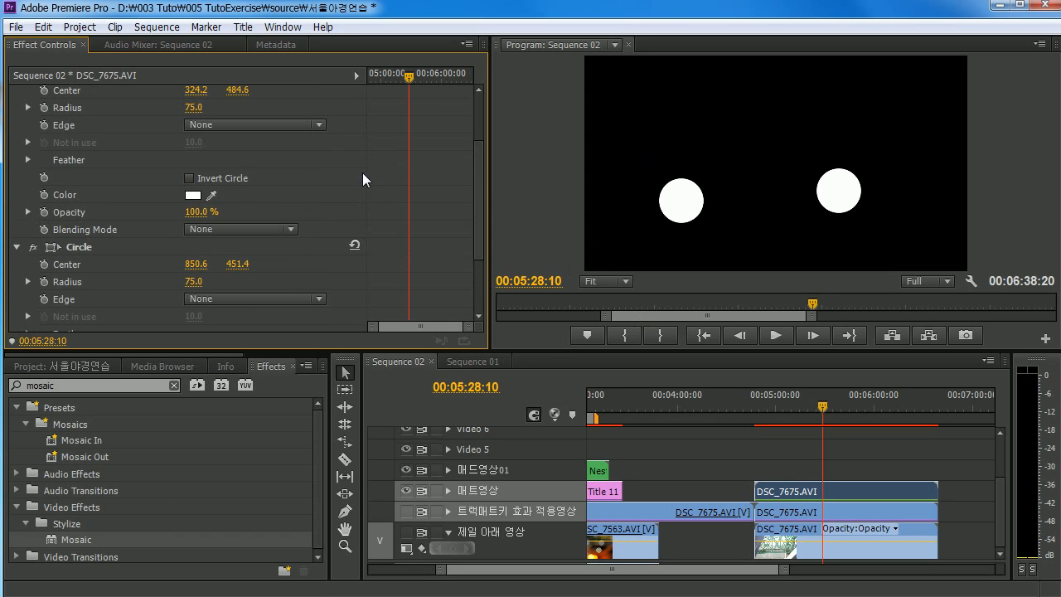
Step: Set the first Circle effect's radius to 141 to enlarge its matte area
scroll(358, 176, up, 3)
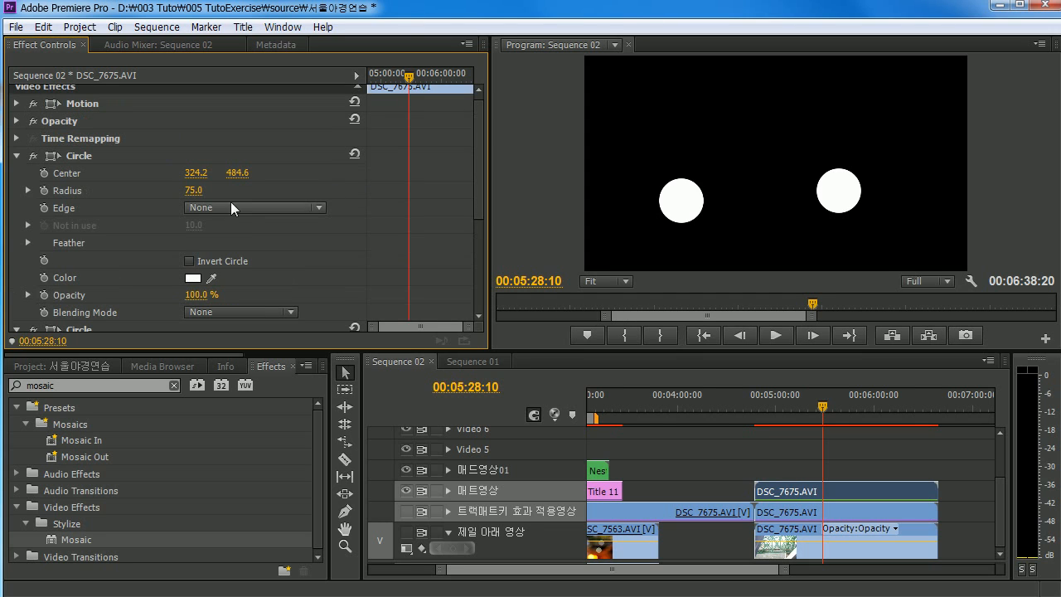
click(194, 190)
text(119)
key(Return)
drag(196, 190, 216, 190)
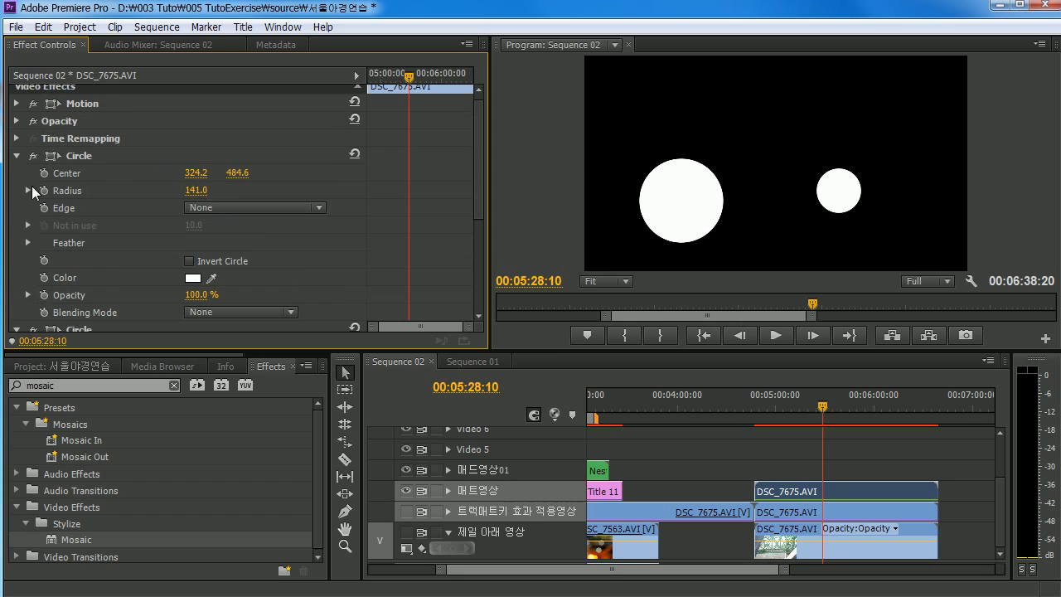
Step: Move the first Circle effect's center to about 326.9, 354.5 in the frame
click(81, 156)
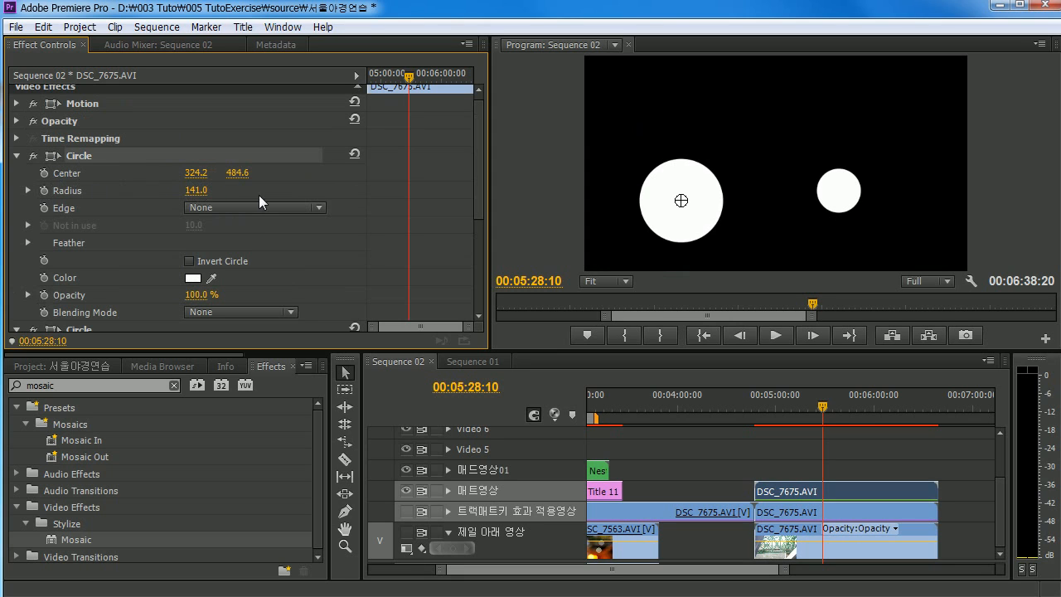
drag(192, 173, 250, 146)
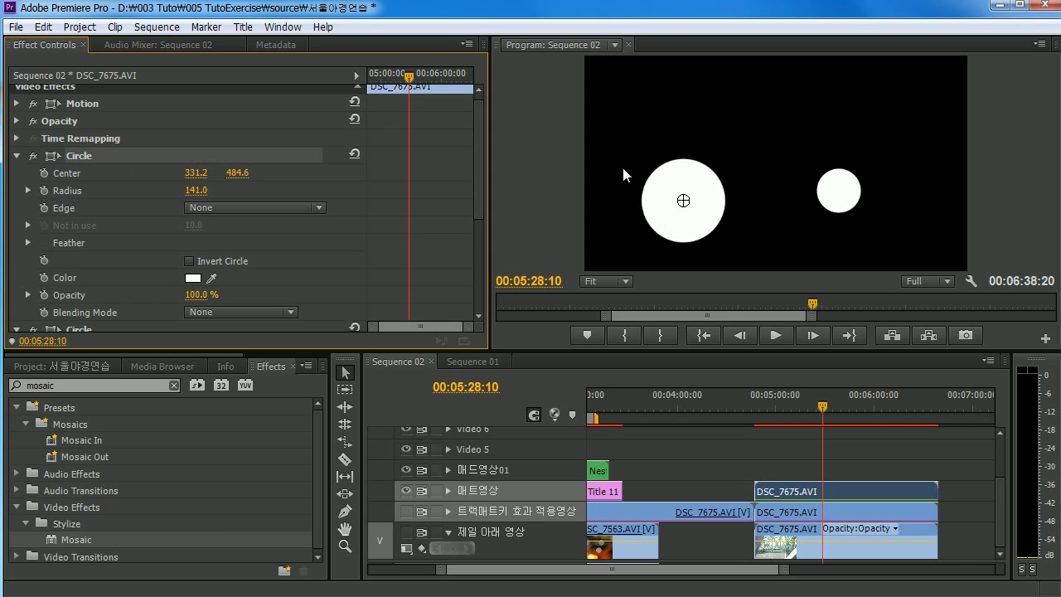
drag(693, 200, 679, 161)
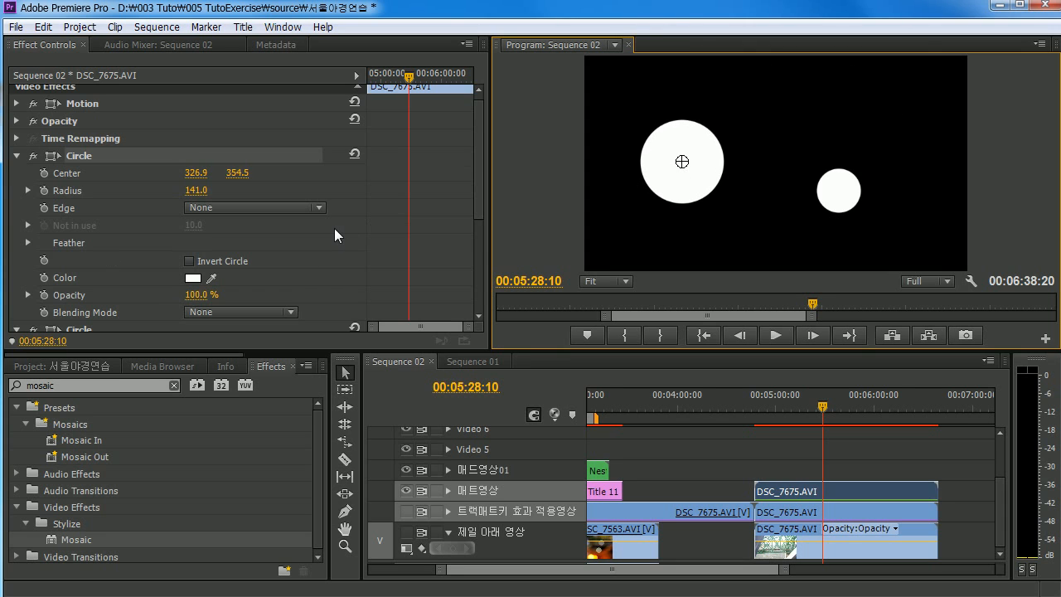
Step: Move the second Circle effect's center to about 875.5, 362.8 in the frame
scroll(334, 231, down, 3)
click(81, 185)
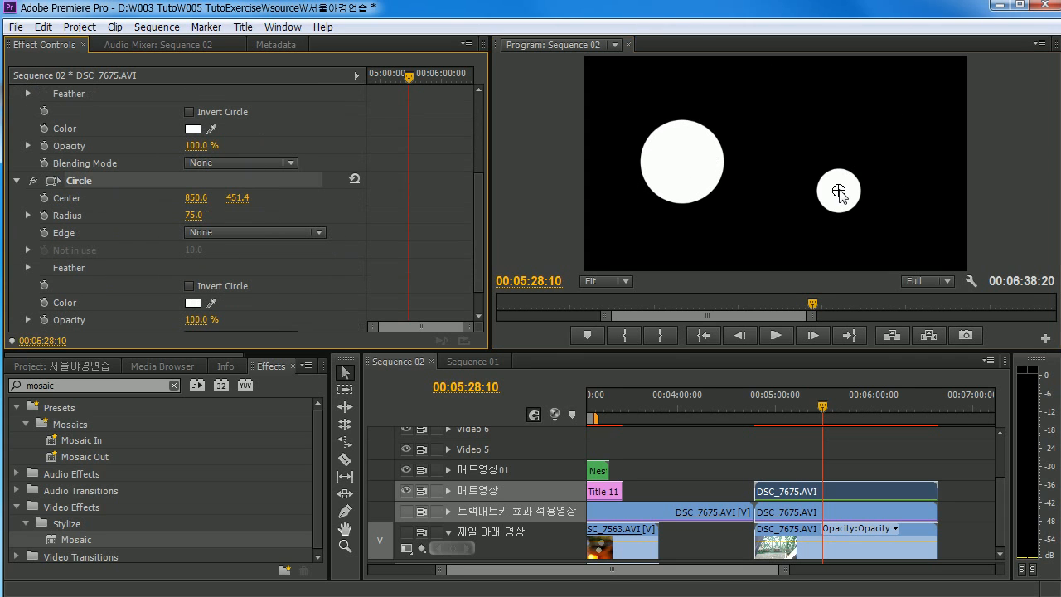
drag(839, 193, 847, 164)
Step: Collapse the settings of both Circle effects on the matte clip
scroll(144, 246, up, 2)
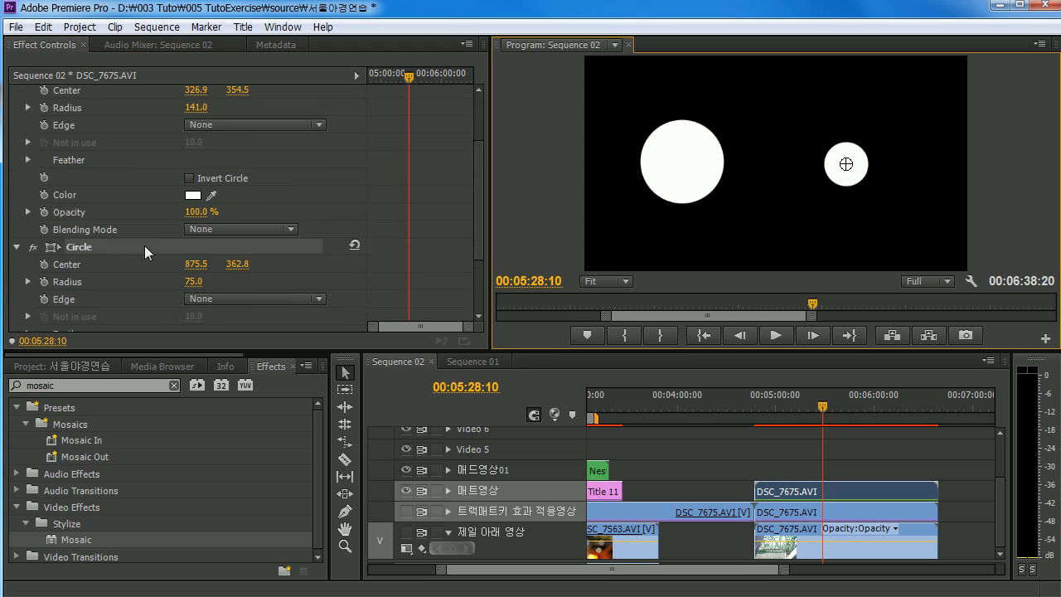
scroll(145, 245, up, 2)
click(17, 140)
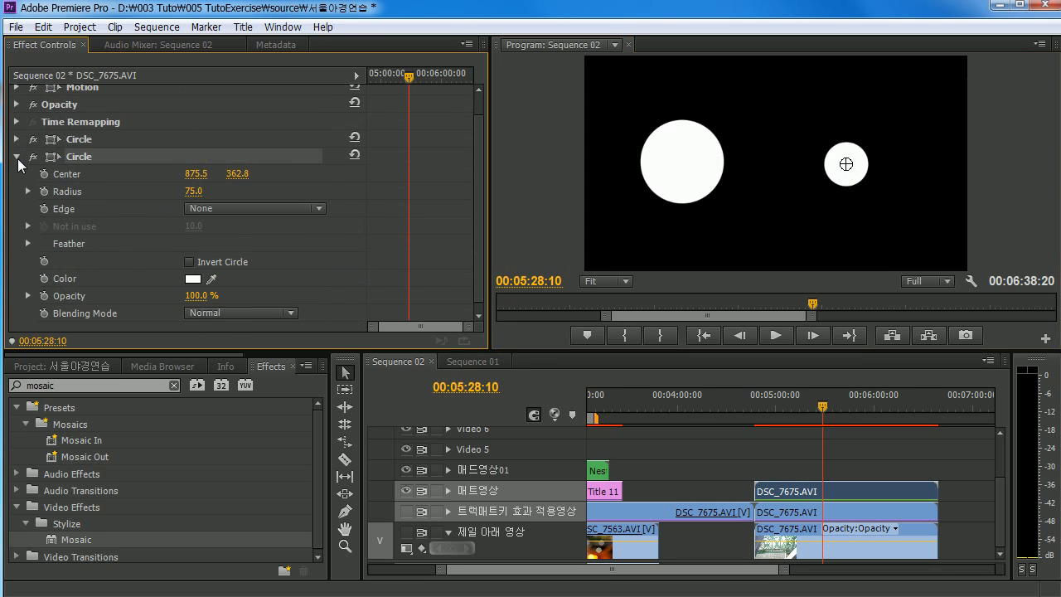
click(17, 156)
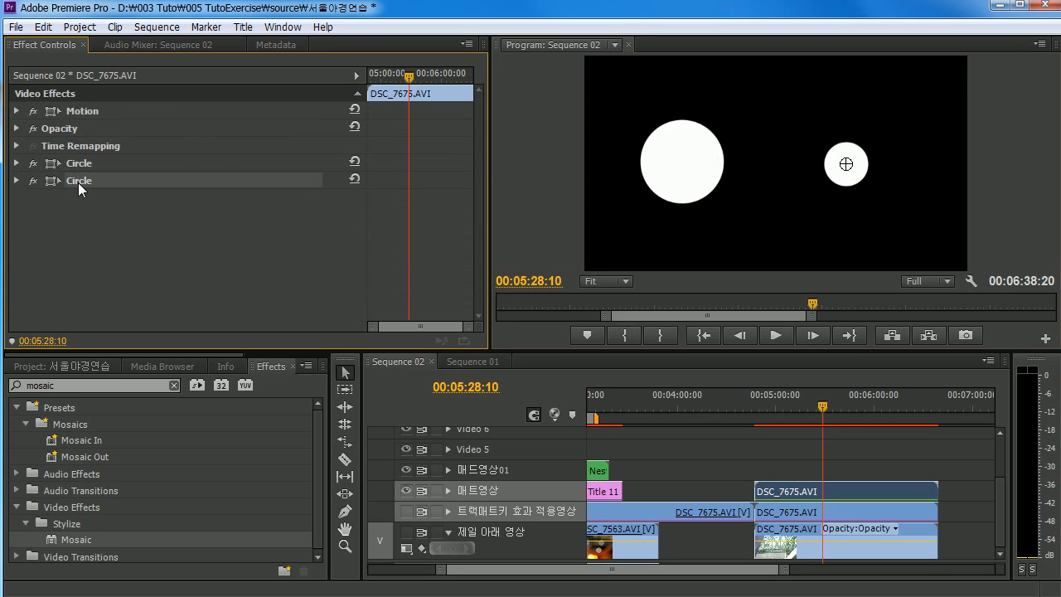
Step: Duplicate the second Circle effect and move the copy's center to about 512.6, 152.3
key(ctrl+v)
click(17, 198)
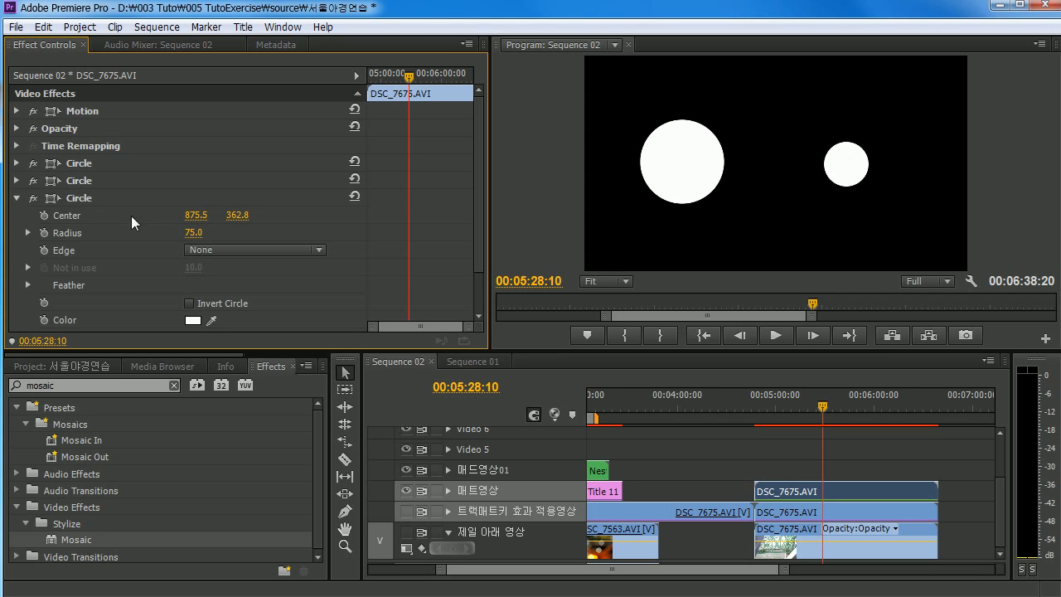
click(79, 198)
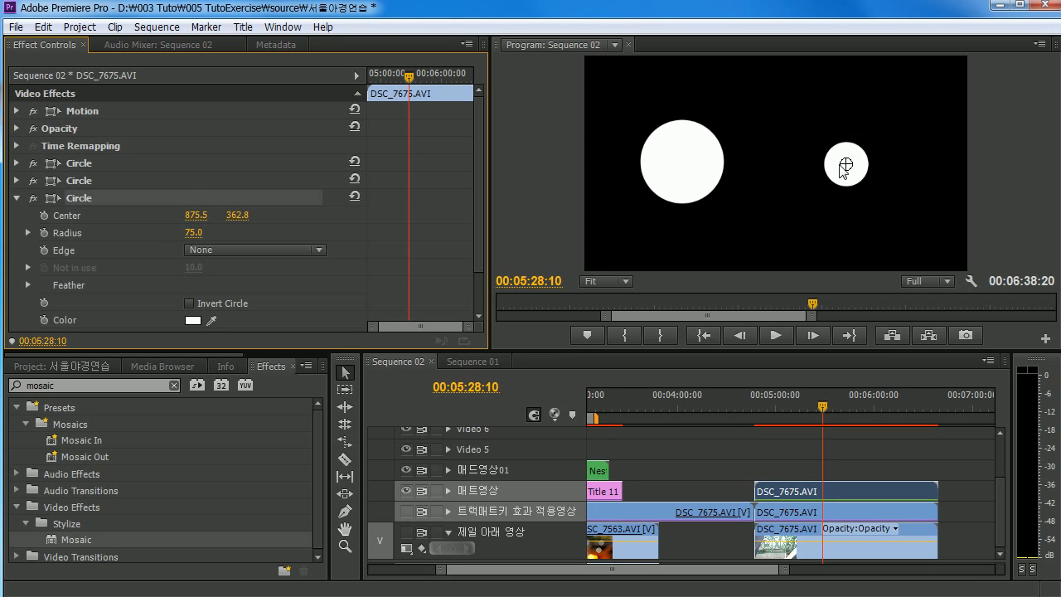
drag(846, 164, 738, 101)
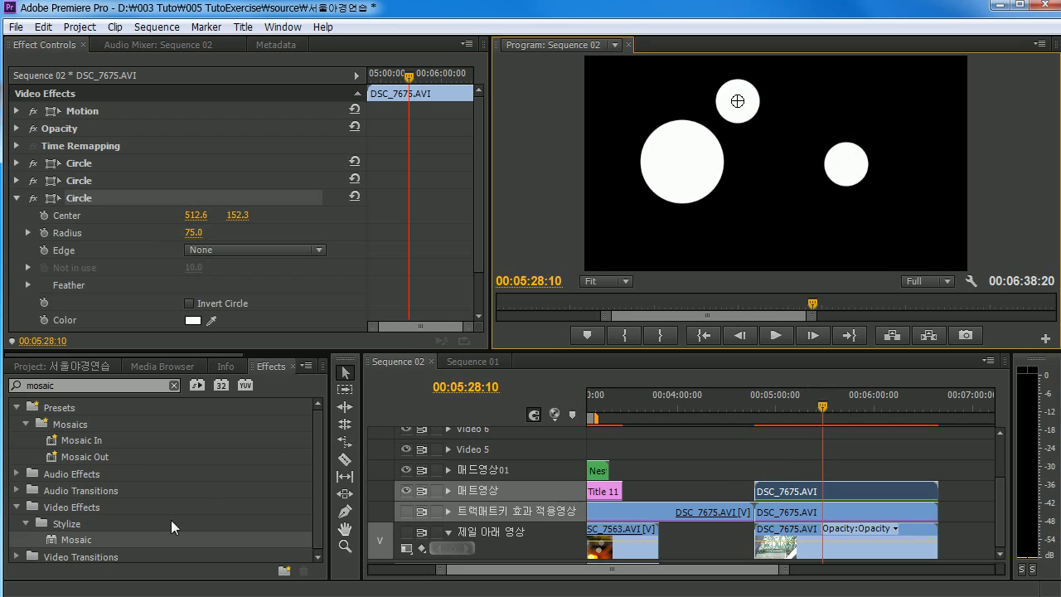
Step: Show the 트랙매트키 효과 적용영상 and 제일 아래 영상 tracks and scrub the sequence to check the mosaic inside the circles
click(407, 510)
click(406, 512)
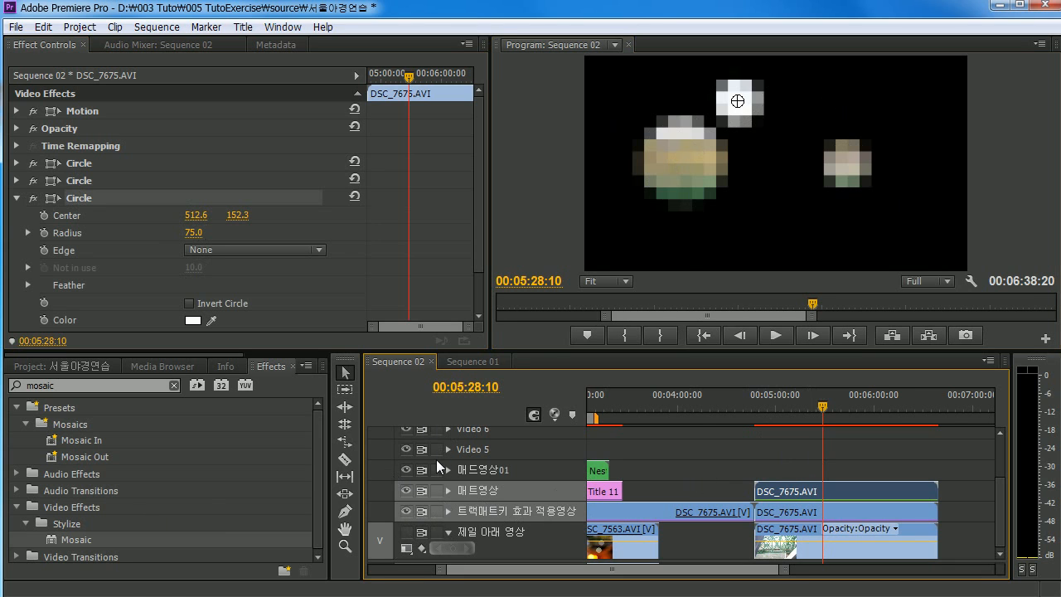
click(406, 532)
drag(814, 409, 783, 411)
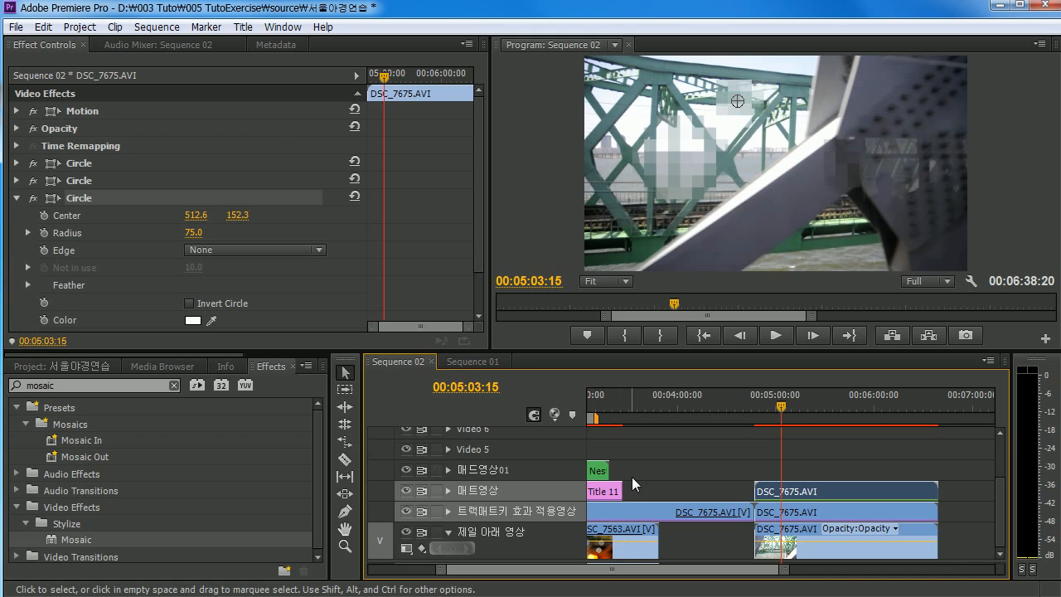
drag(681, 402, 777, 479)
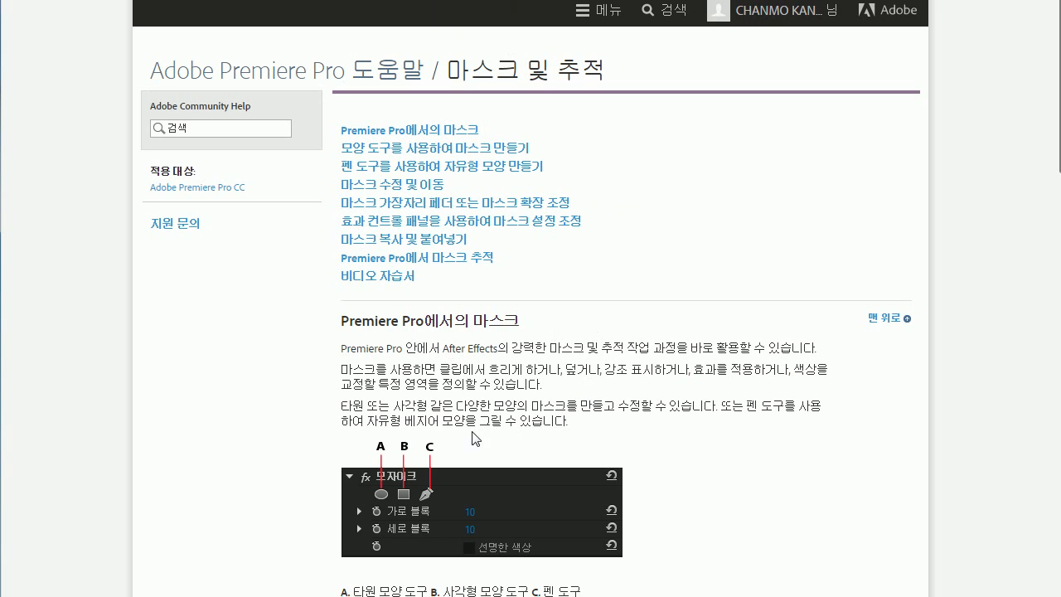
Step: Switch to the Adobe help page 마스크 및 추적 and read the Premiere Pro에서의 마스크 section with its mask tool illustration
scroll(335, 396, down, 2)
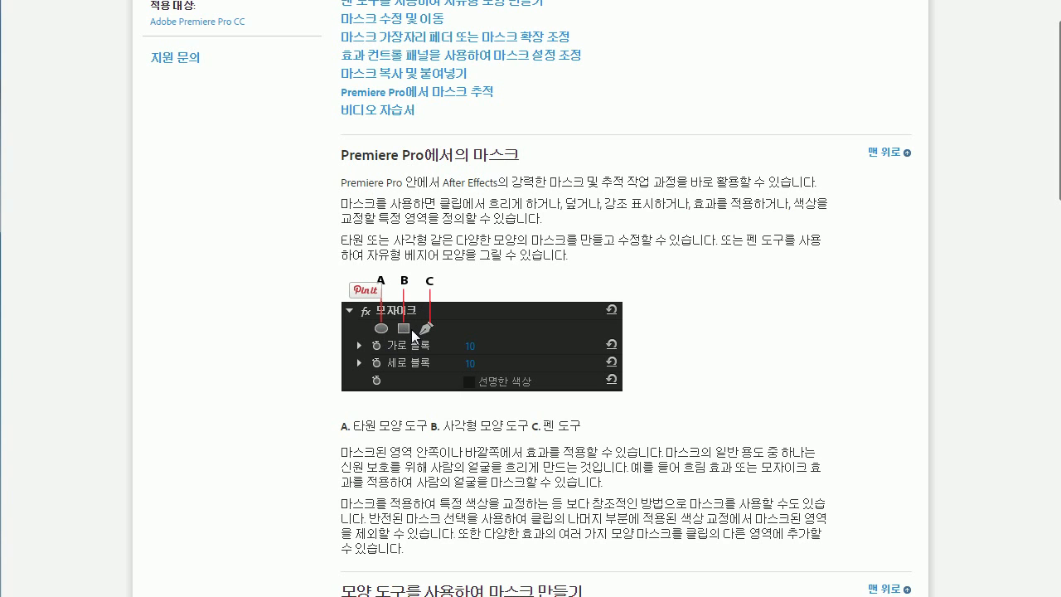
scroll(440, 423, up, 2)
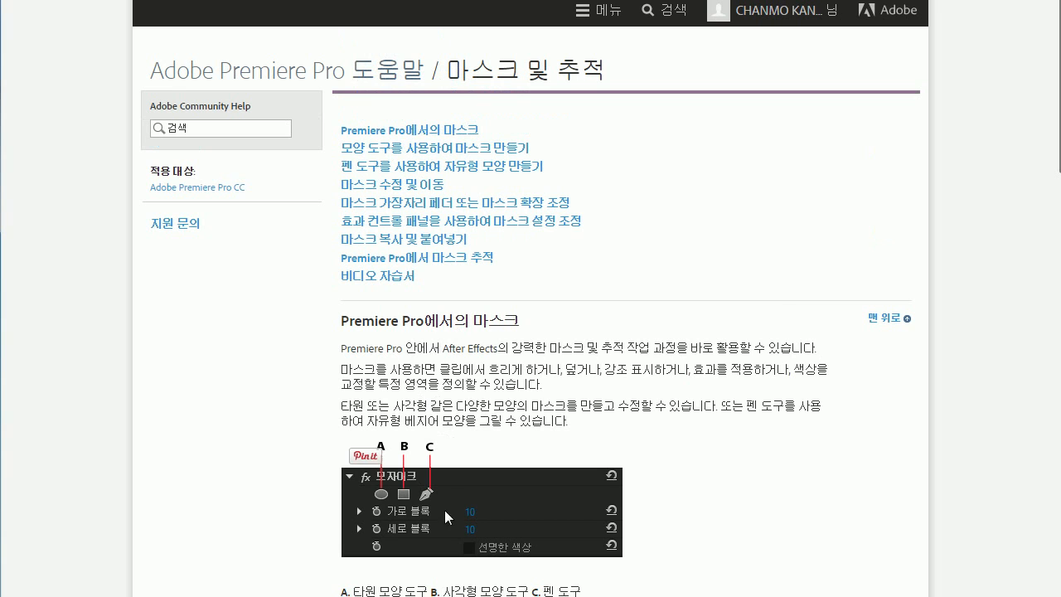
drag(602, 327, 719, 405)
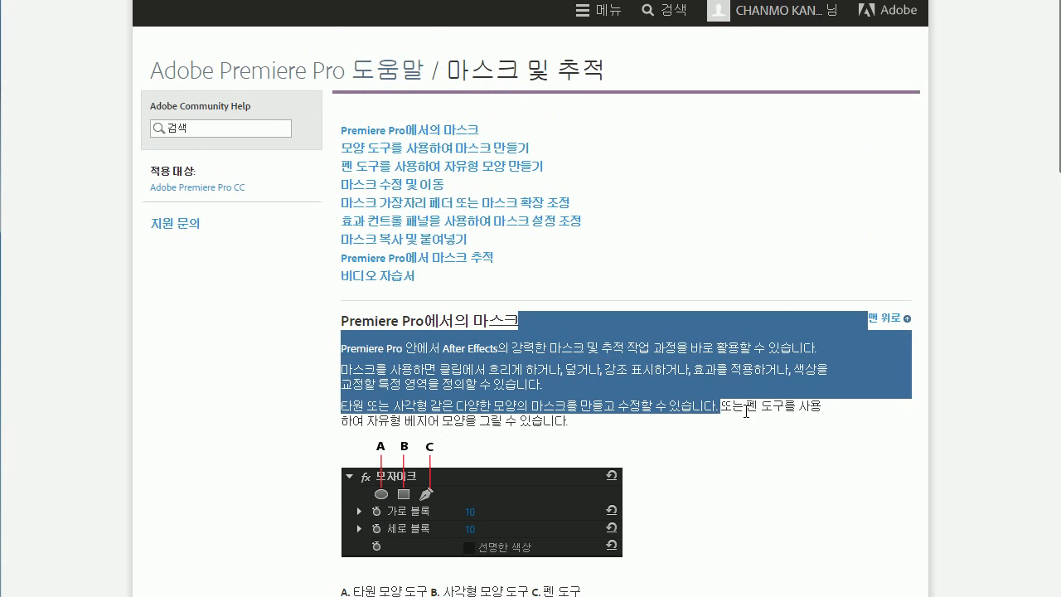
click(715, 441)
drag(712, 338, 773, 472)
click(771, 475)
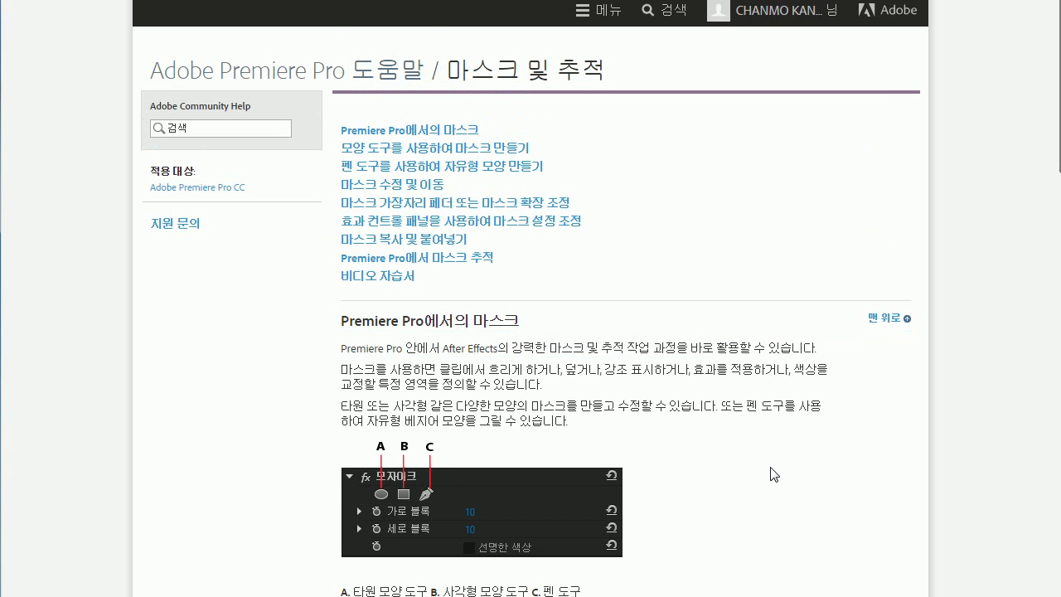
drag(655, 328, 740, 441)
click(734, 452)
scroll(677, 171, down, 1)
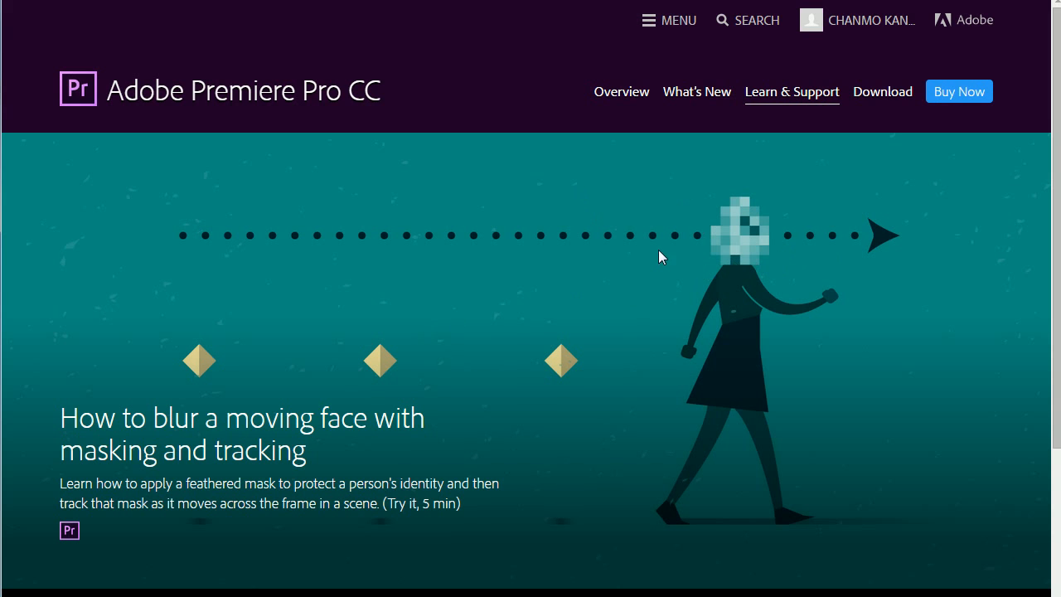
Step: Look through the Adobe tutorial "How to blur a moving face with masking and tracking" and its sample file and cheat sheet downloads
scroll(704, 251, down, 2)
scroll(751, 270, up, 2)
scroll(742, 377, down, 9)
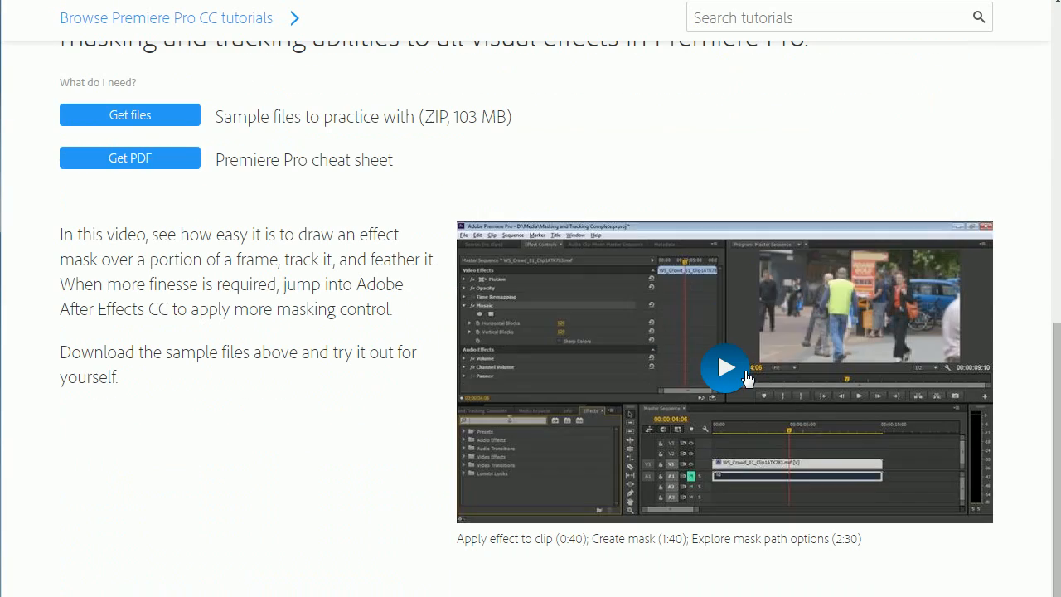
scroll(716, 379, up, 10)
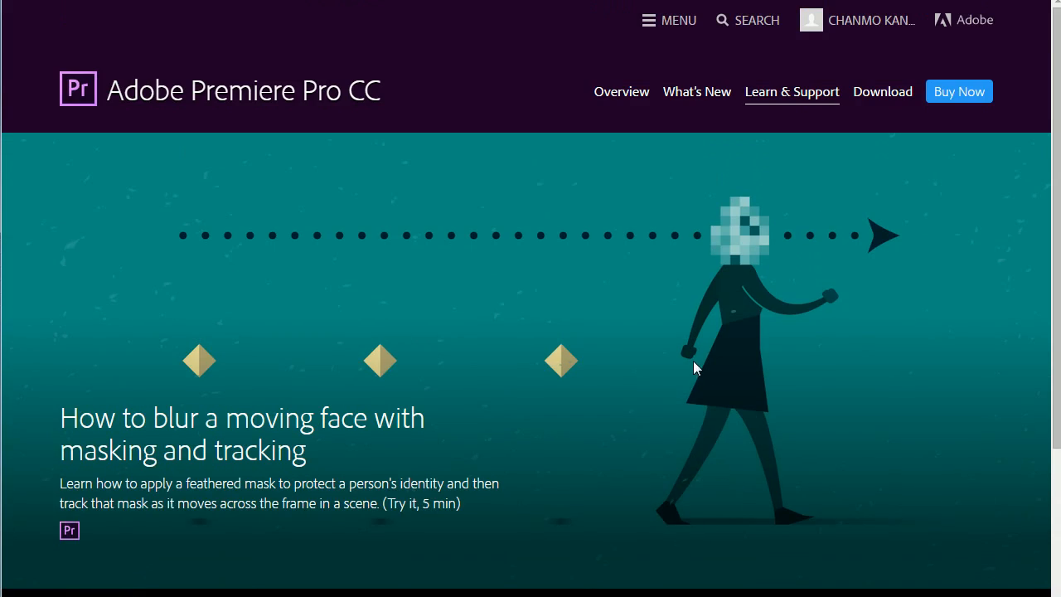
scroll(270, 406, down, 9)
scroll(413, 403, up, 3)
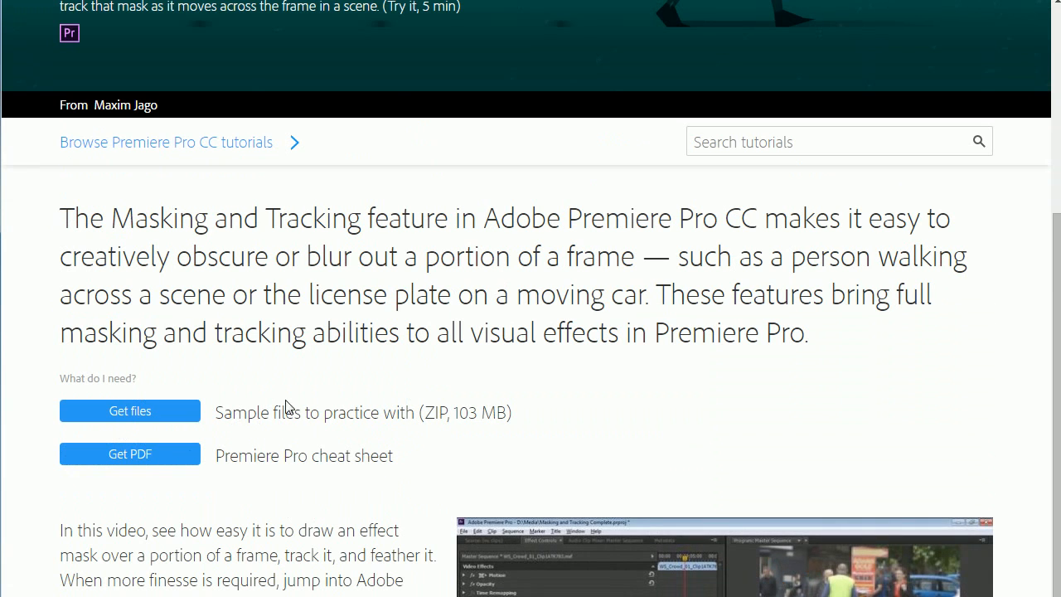
drag(301, 412, 414, 415)
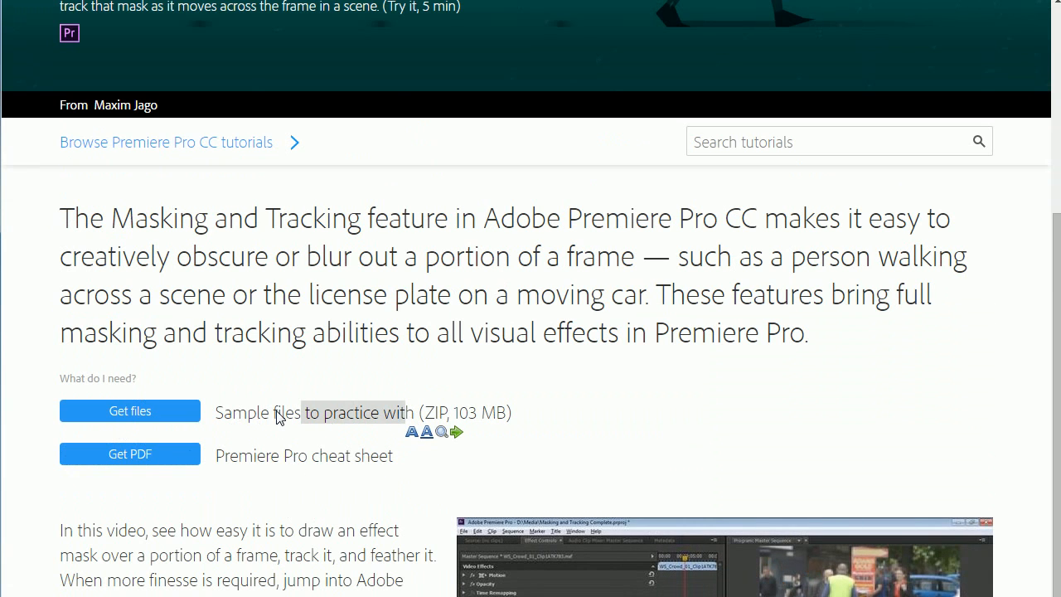
drag(255, 414, 430, 414)
drag(299, 458, 400, 462)
click(353, 466)
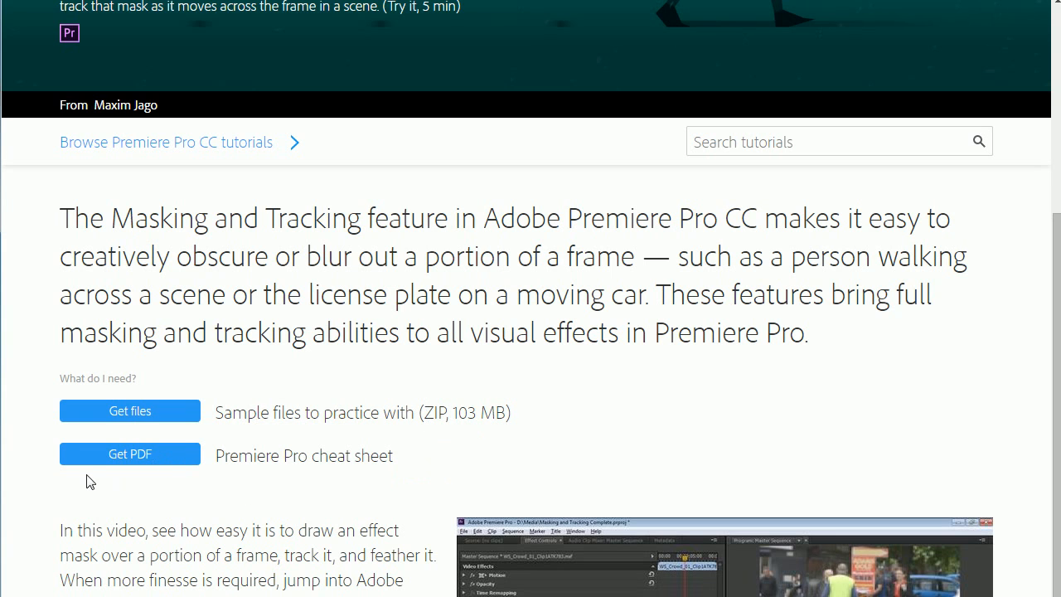
Step: Examine the masking and tracking tutorial's banner, embedded video and the caption listing its topics
scroll(230, 499, up, 2)
scroll(407, 476, up, 4)
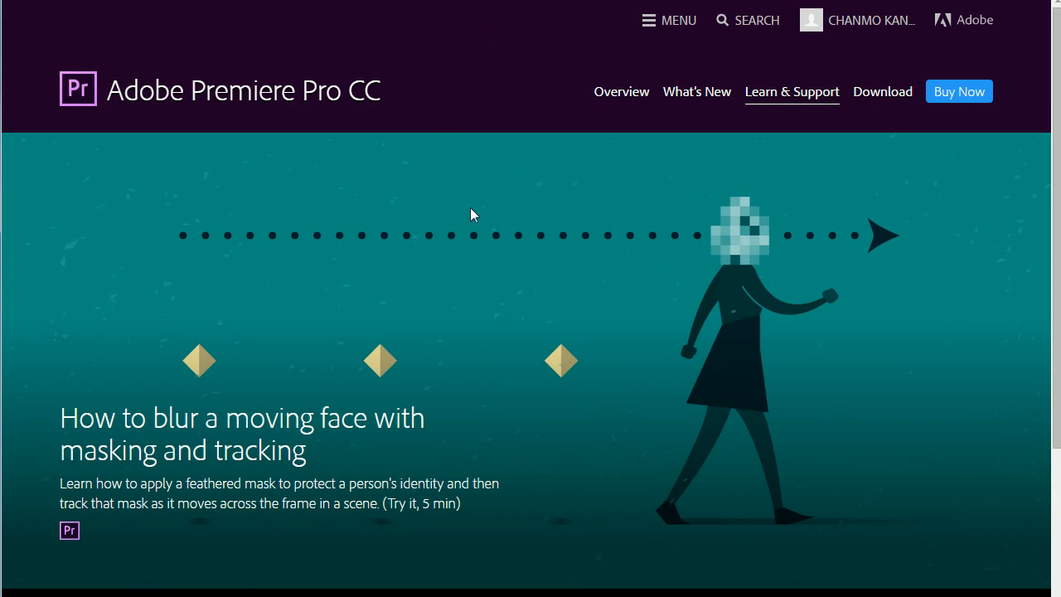
scroll(542, 285, down, 1)
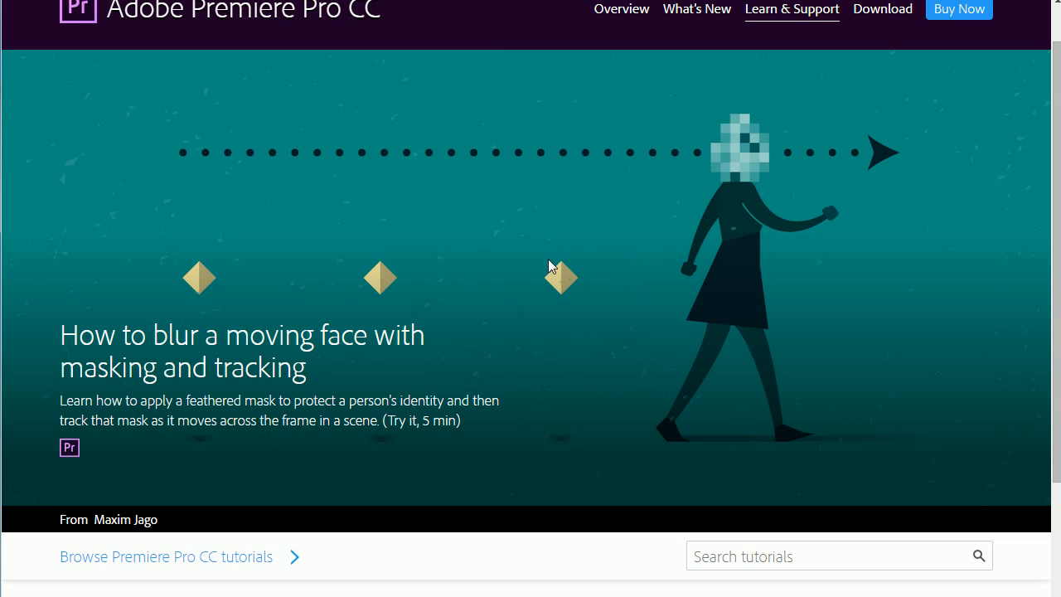
scroll(602, 278, down, 6)
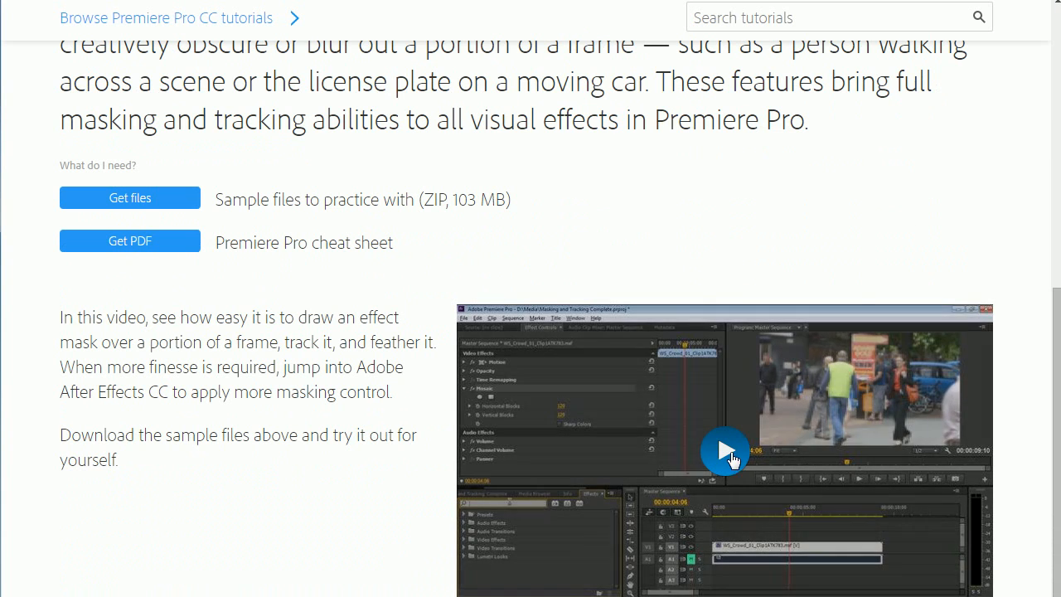
scroll(661, 415, down, 1)
scroll(661, 415, down, 1)
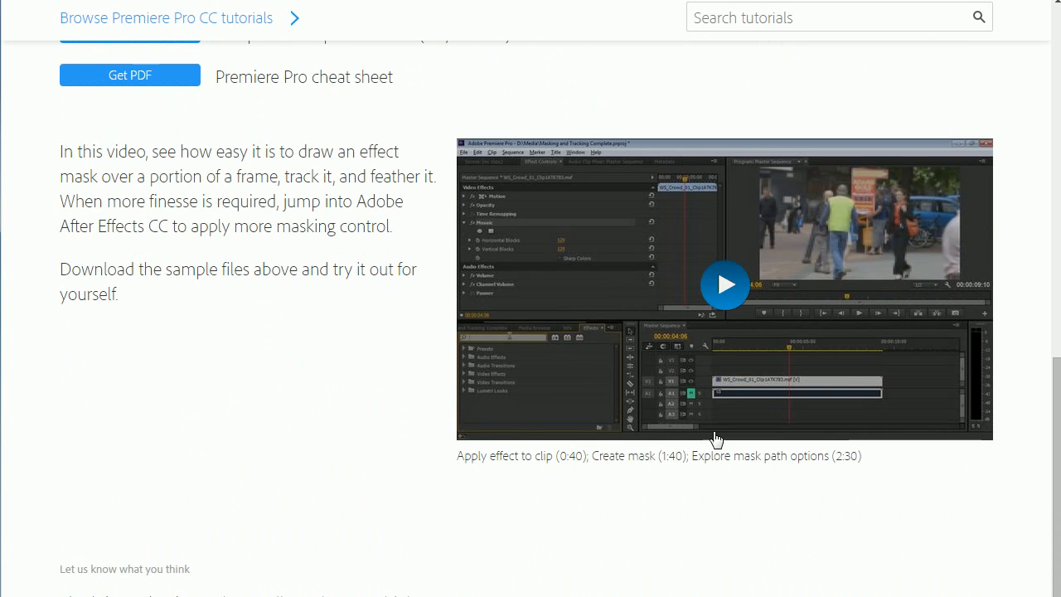
scroll(715, 440, up, 1)
scroll(595, 378, up, 7)
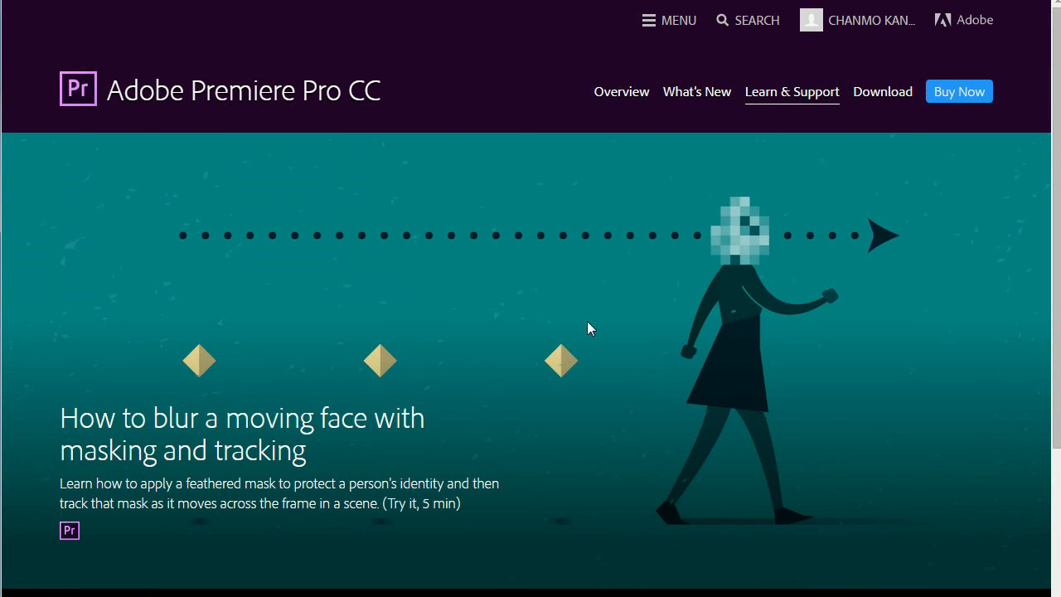